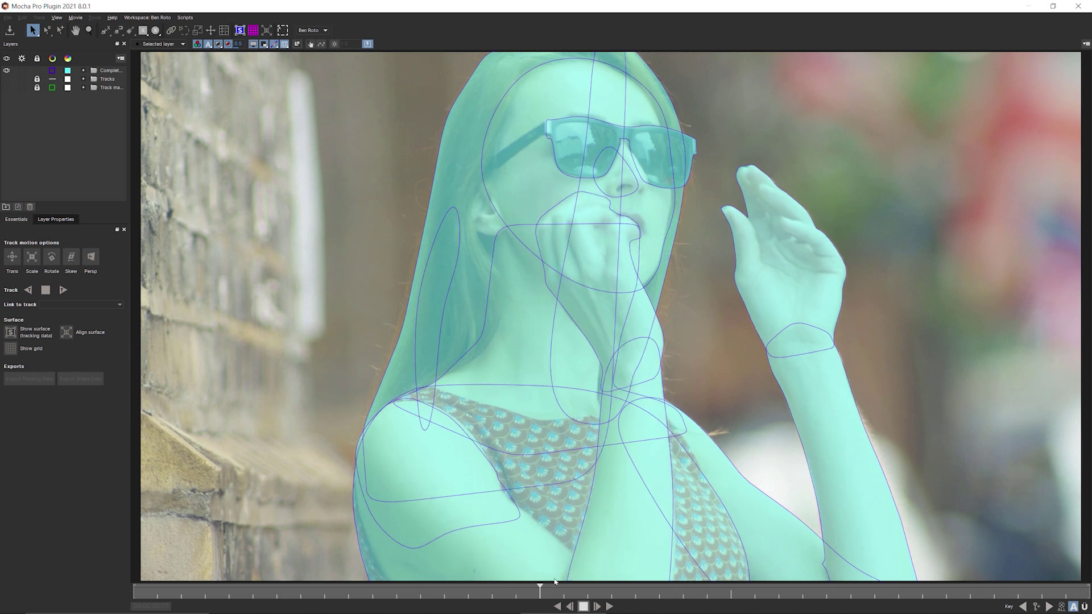
Scrub the shot and expand the Completed masks folder to review the girl's roto masks
drag(538, 588, 895, 584)
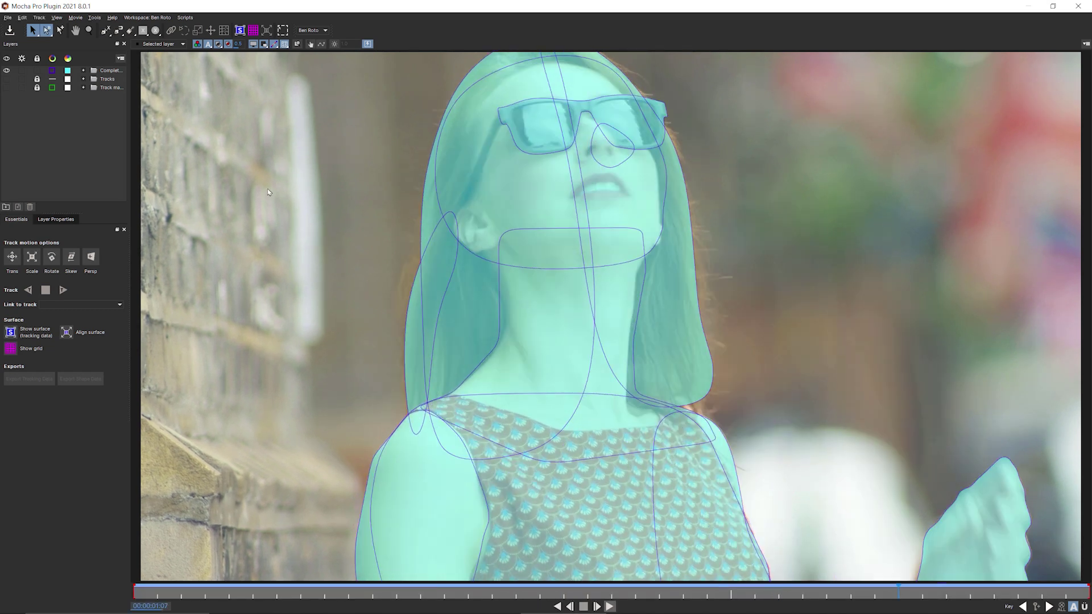
click(83, 71)
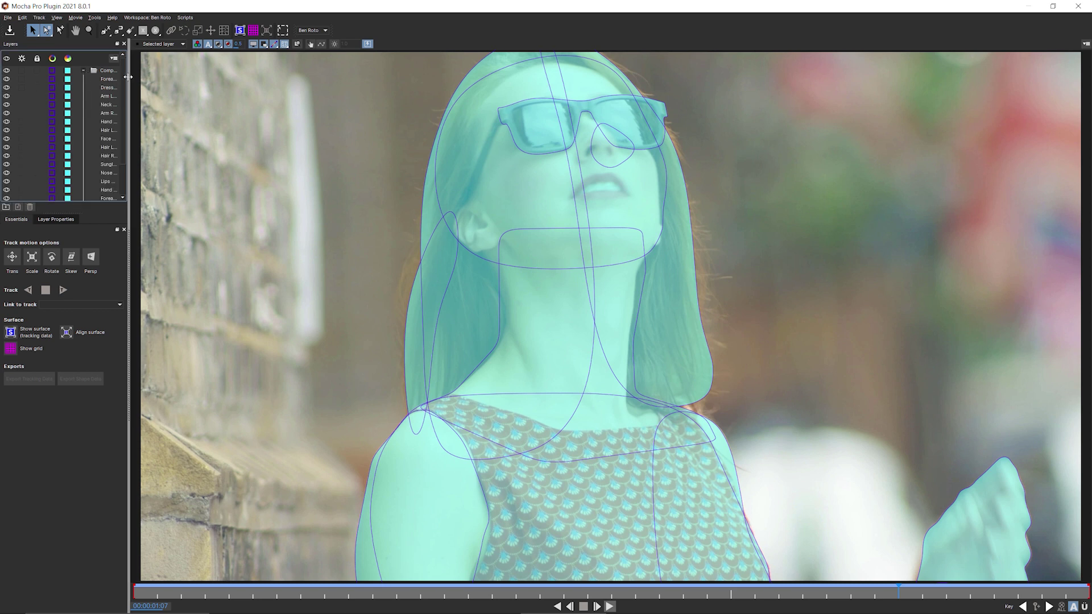
drag(124, 158, 192, 158)
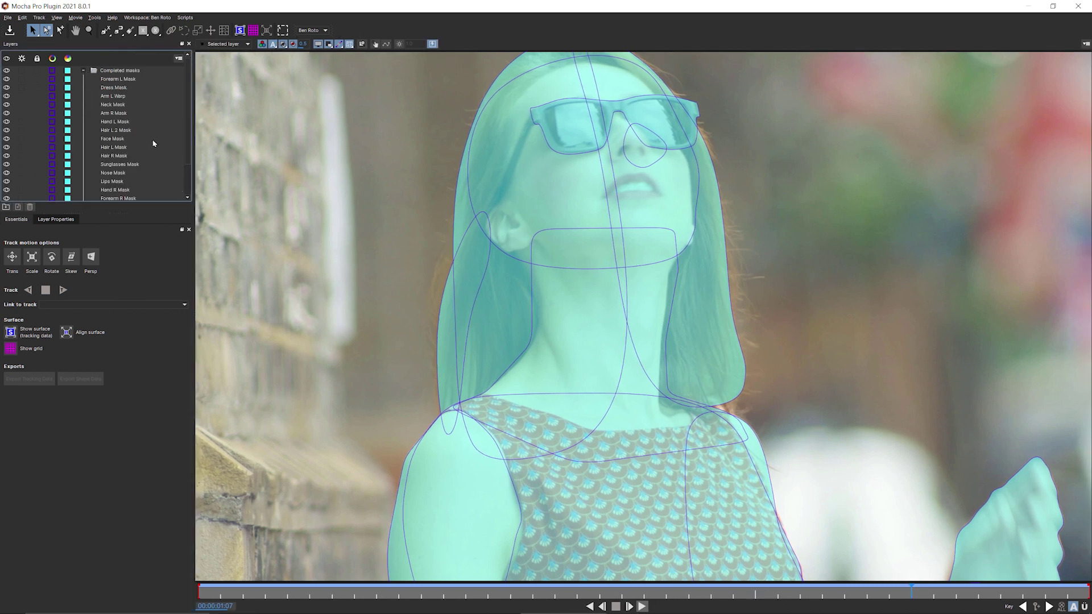
mouse_move(188, 84)
mouse_down()
mouse_move(191, 112)
mouse_move(186, 93)
mouse_up()
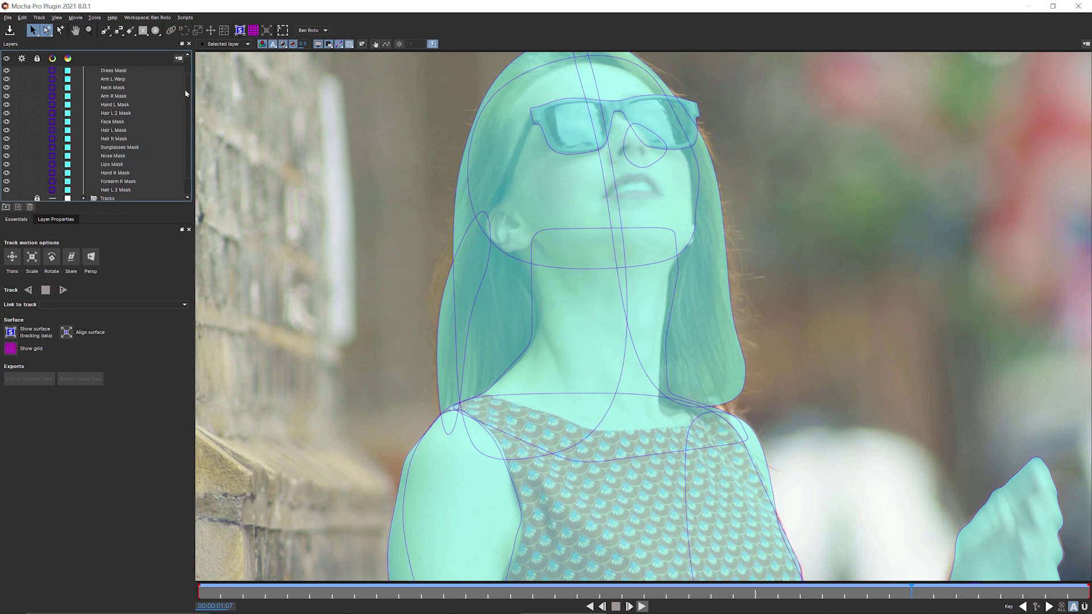
scroll(185, 91, up, 2)
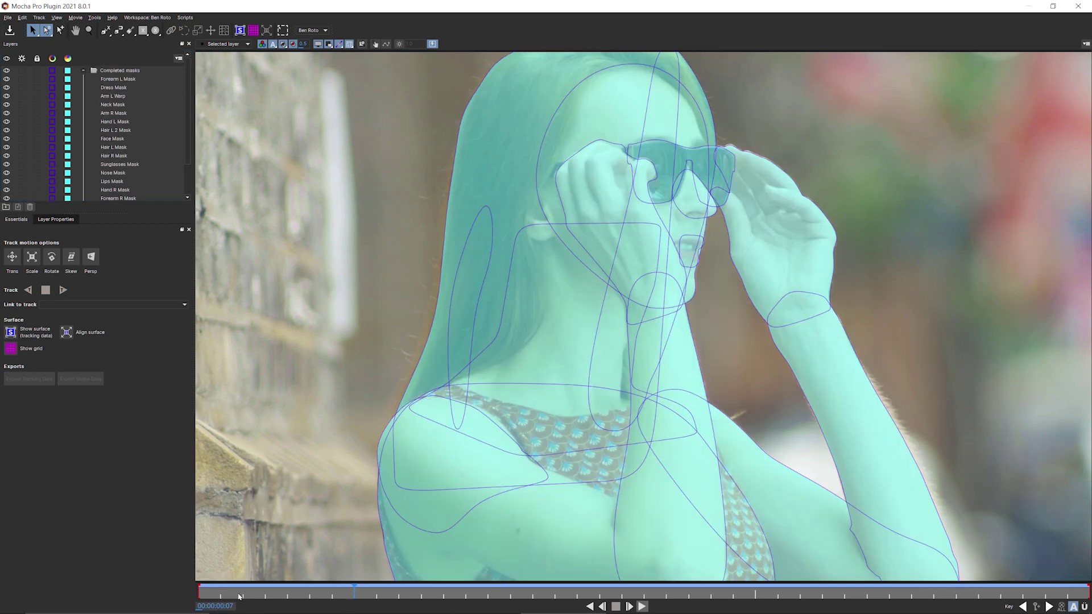
Return to an earlier frame, then exit Mocha Pro with File > Exit
click(243, 598)
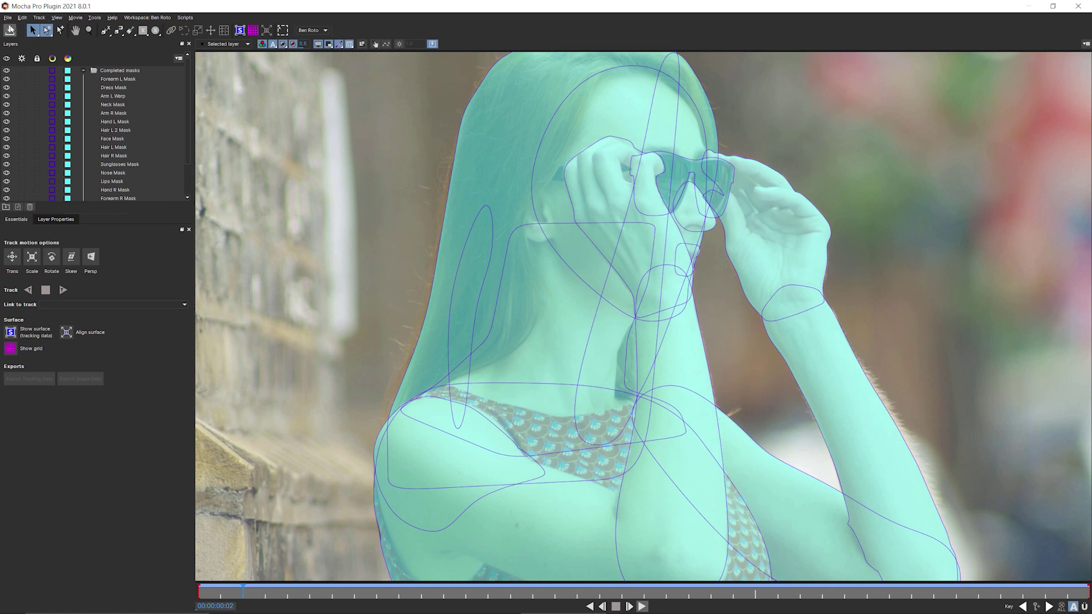
click(8, 17)
click(53, 173)
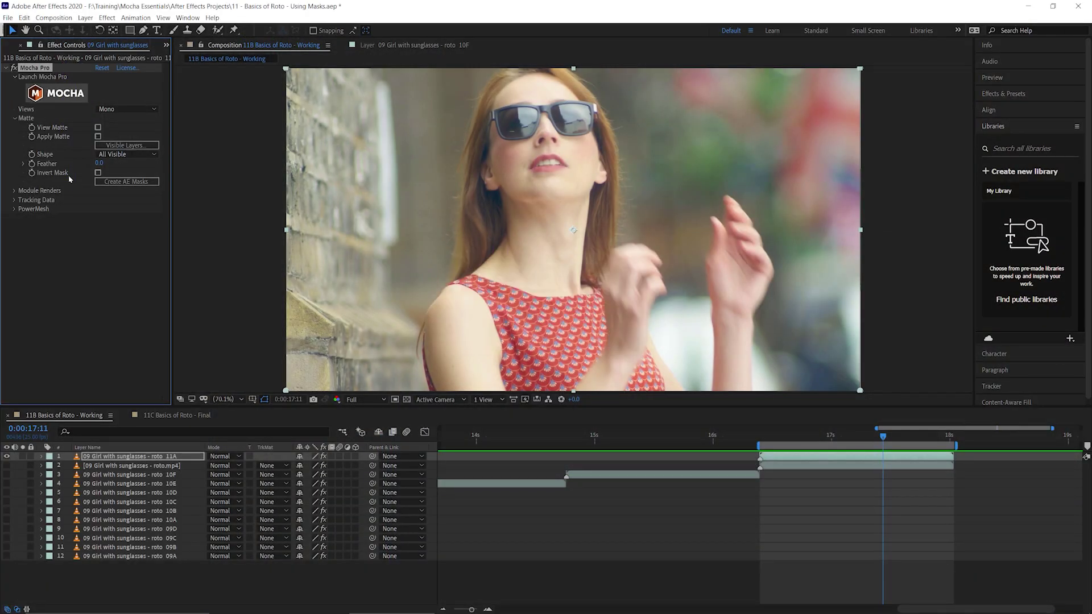
Enlarge the Composition viewer and expand the Matte settings of the Mocha Pro effect
drag(510, 407, 522, 486)
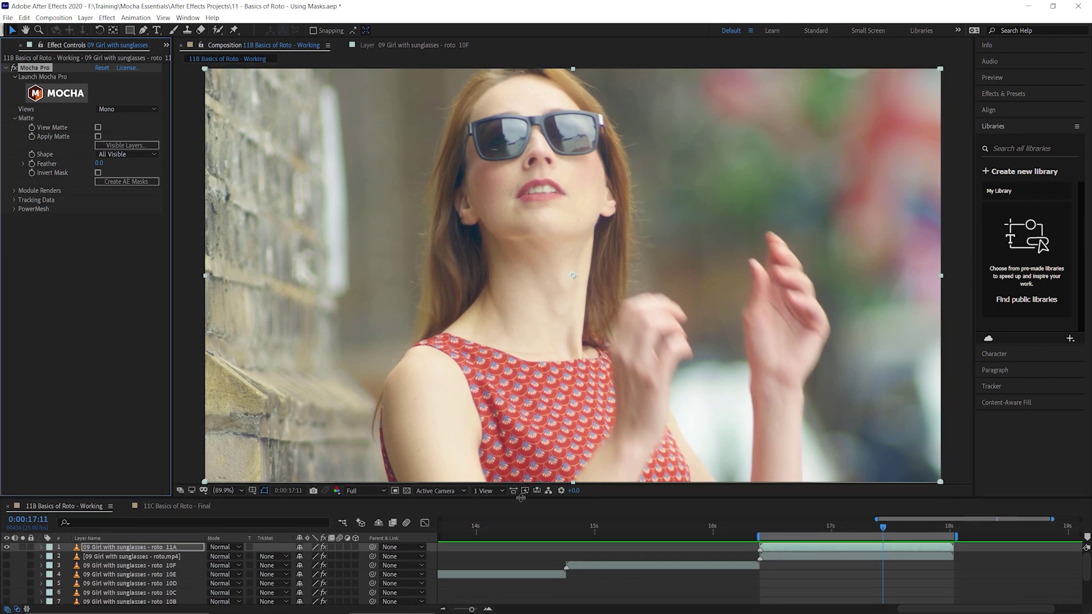
drag(523, 487, 522, 497)
click(20, 117)
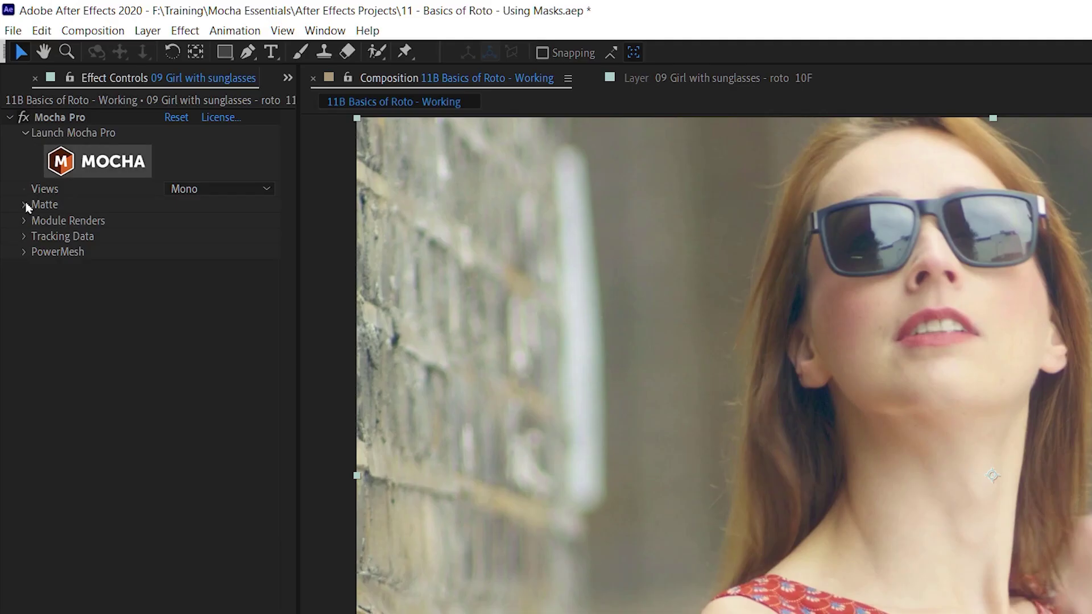
click(25, 204)
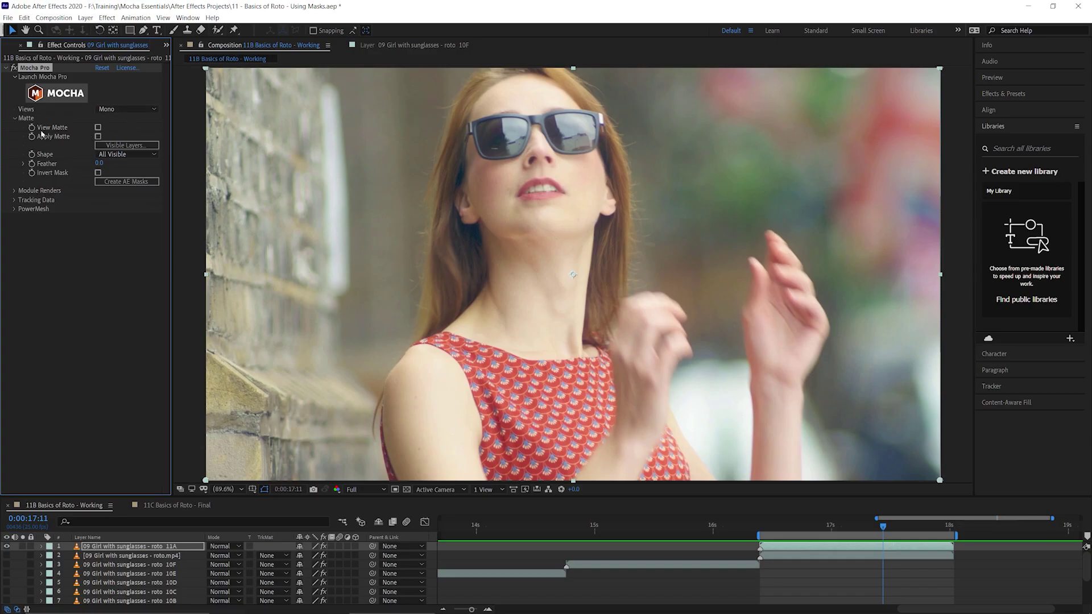
Turn on View Matte and check the white-on-black silhouette across several frames
click(98, 129)
drag(820, 531, 793, 530)
click(773, 530)
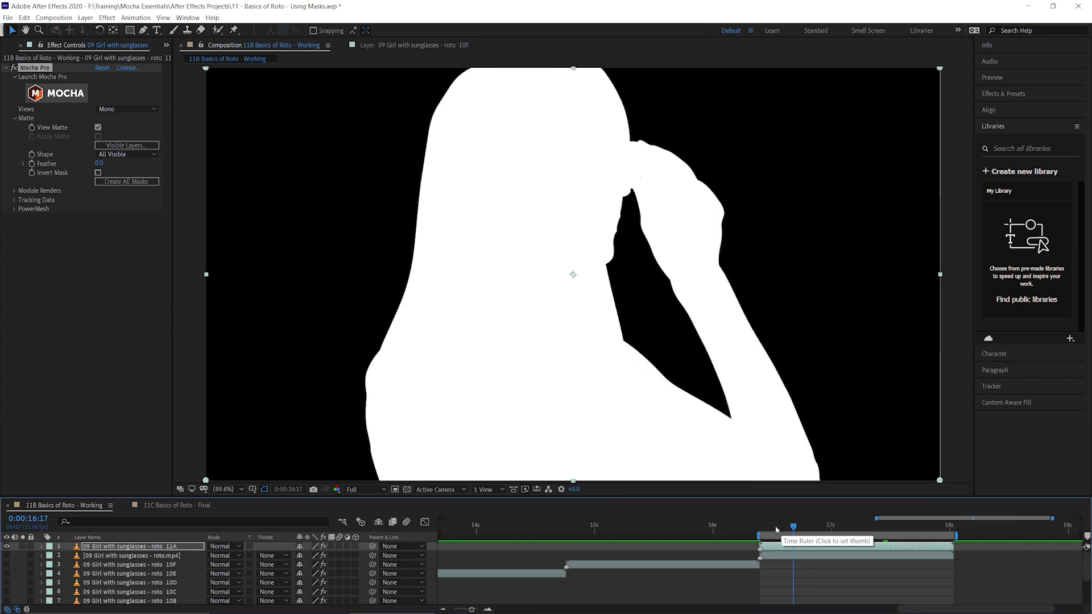
click(935, 528)
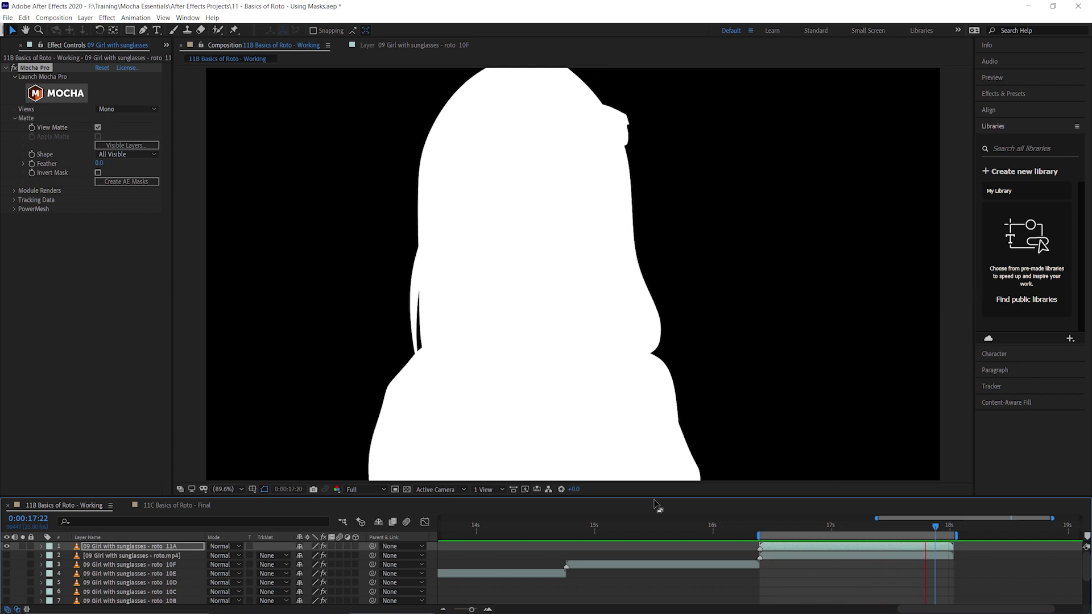
Swap View Matte for Apply Matte and check the cutout over the transparency grid
click(98, 127)
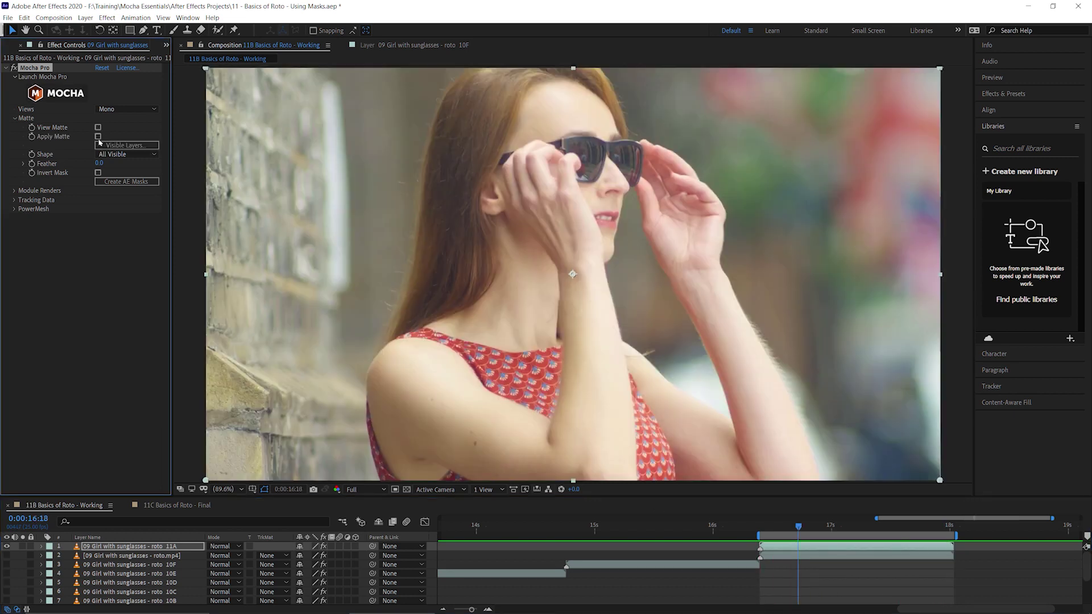
click(98, 137)
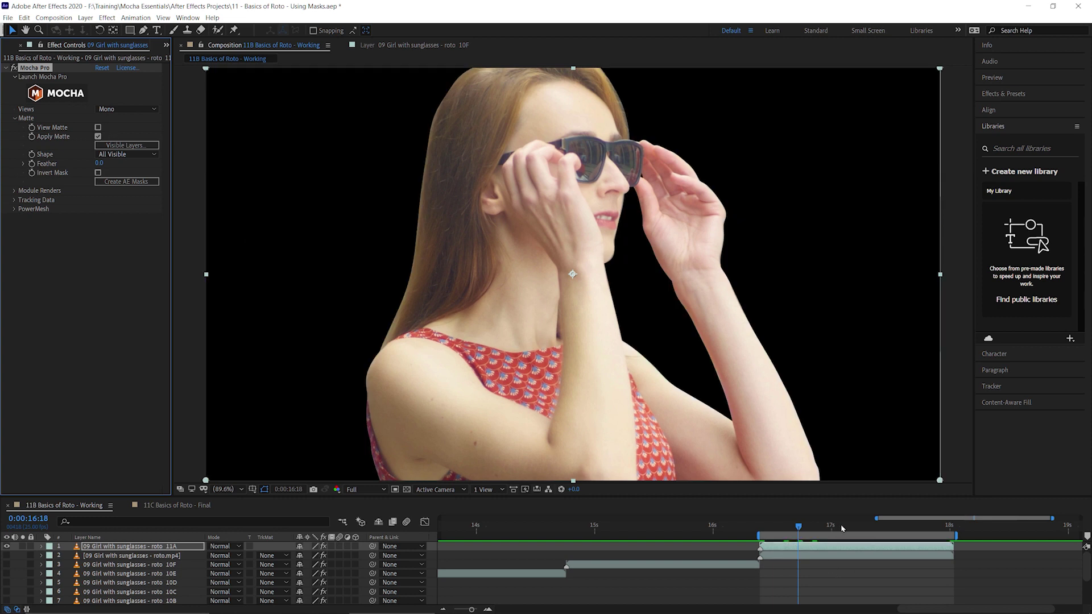
click(893, 528)
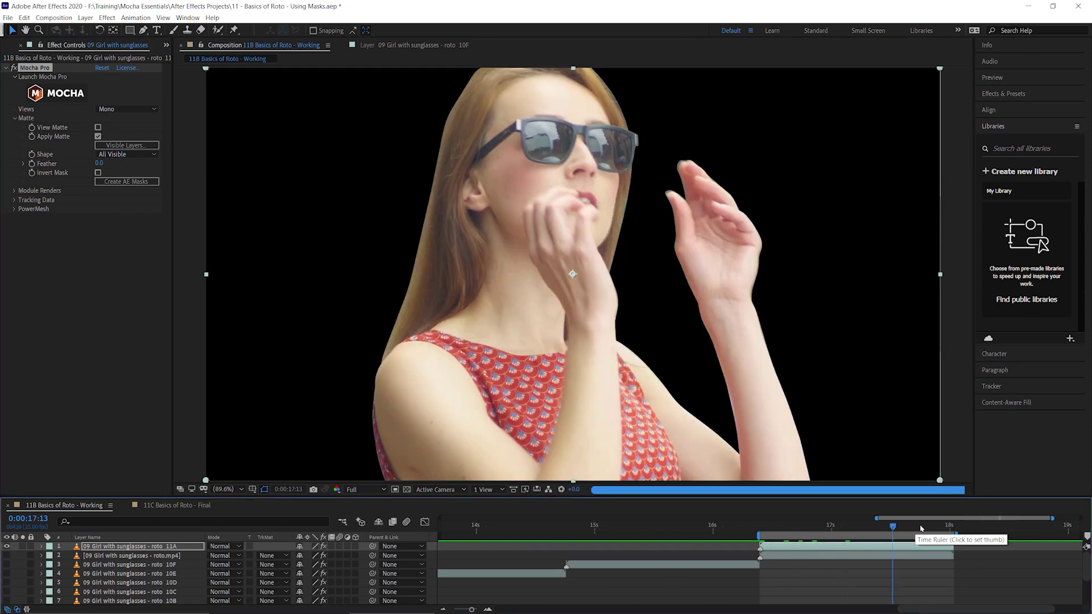
click(407, 490)
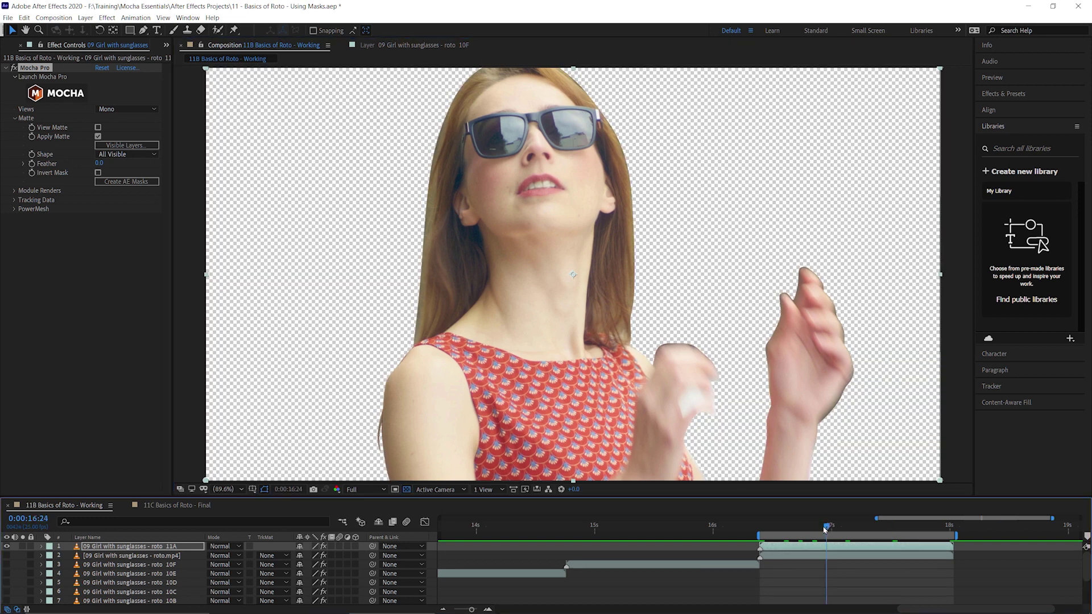
click(774, 528)
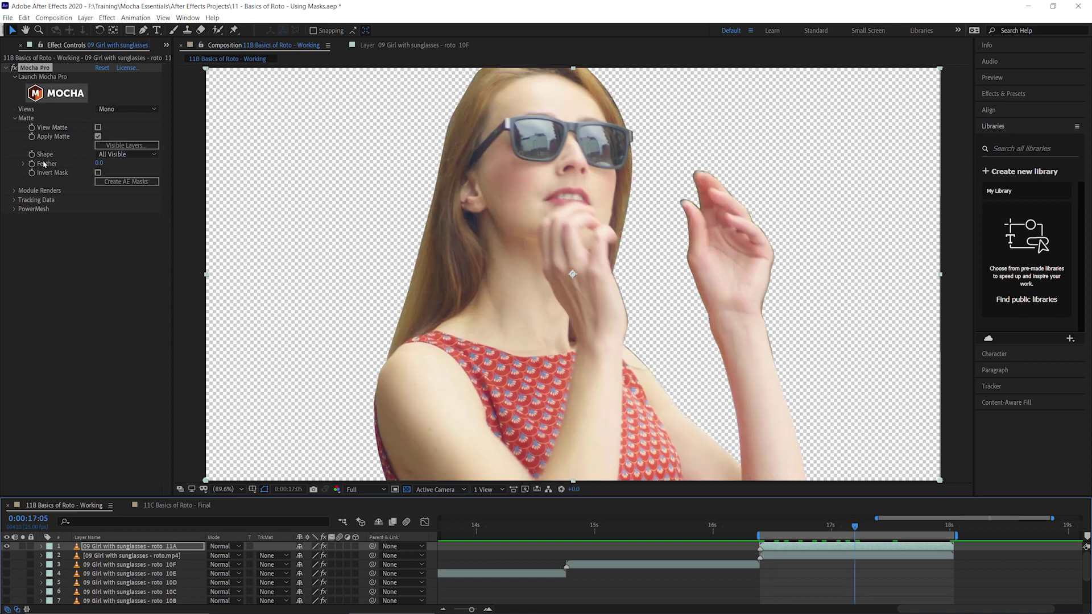
Set the matte Shape to All, then All Visible, and open Visible Layers
click(147, 155)
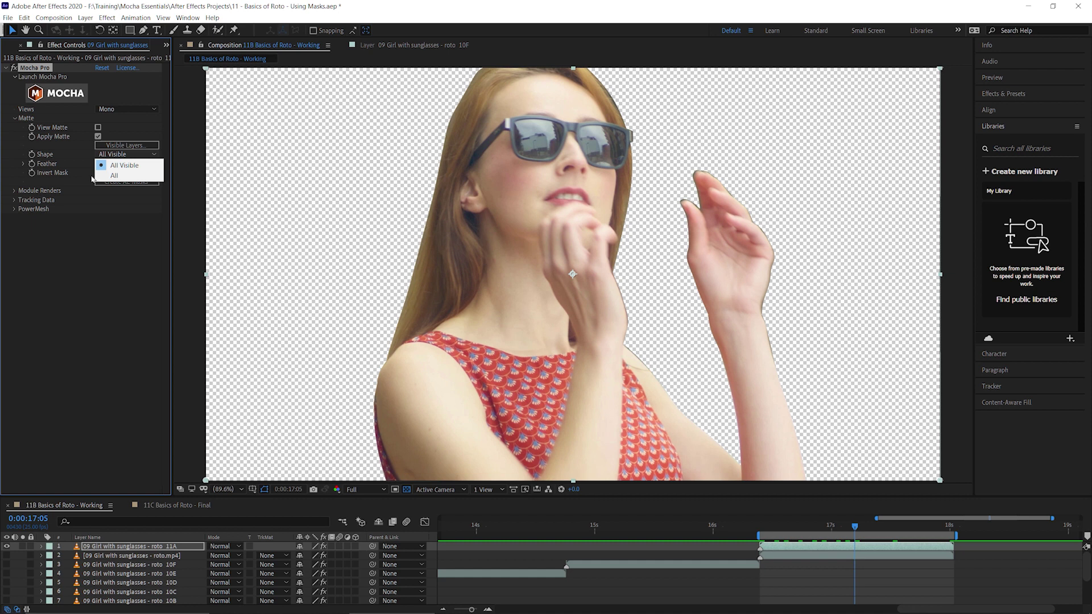
click(130, 177)
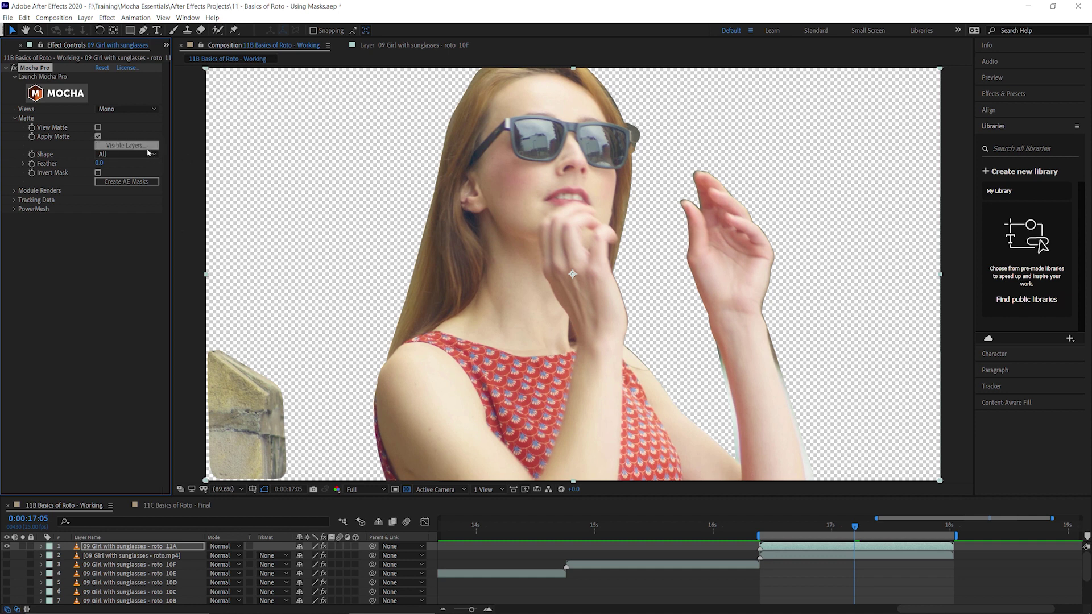
click(128, 154)
click(116, 168)
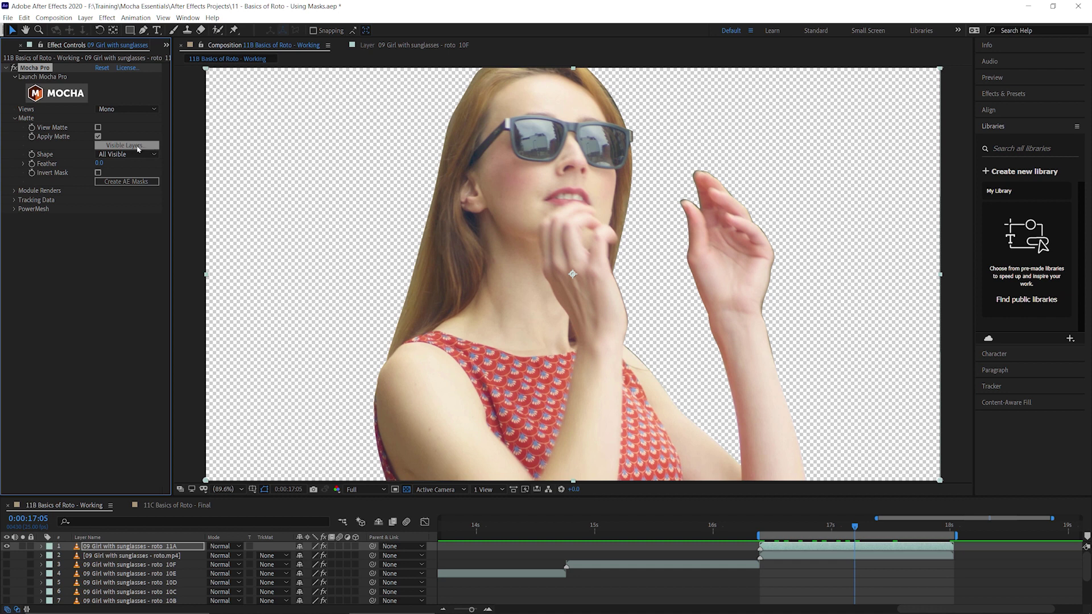
click(137, 147)
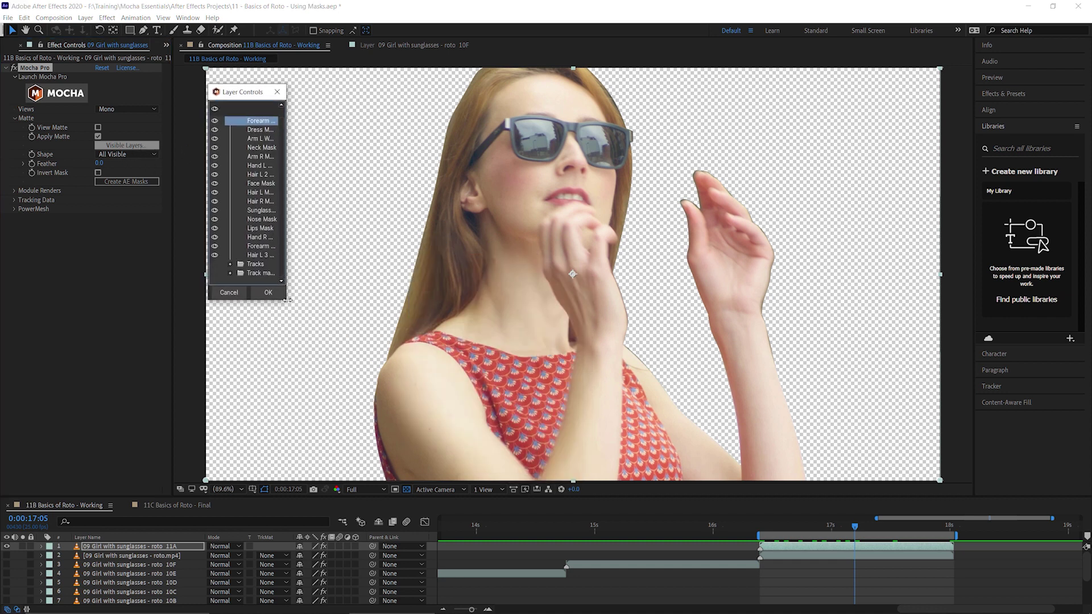
drag(284, 300, 500, 437)
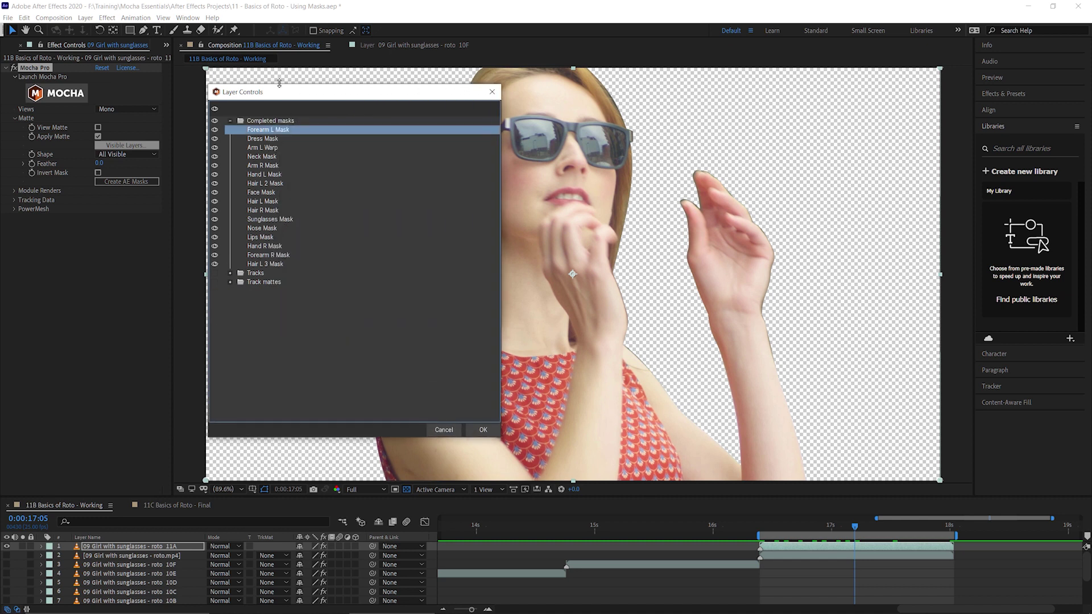
click(230, 273)
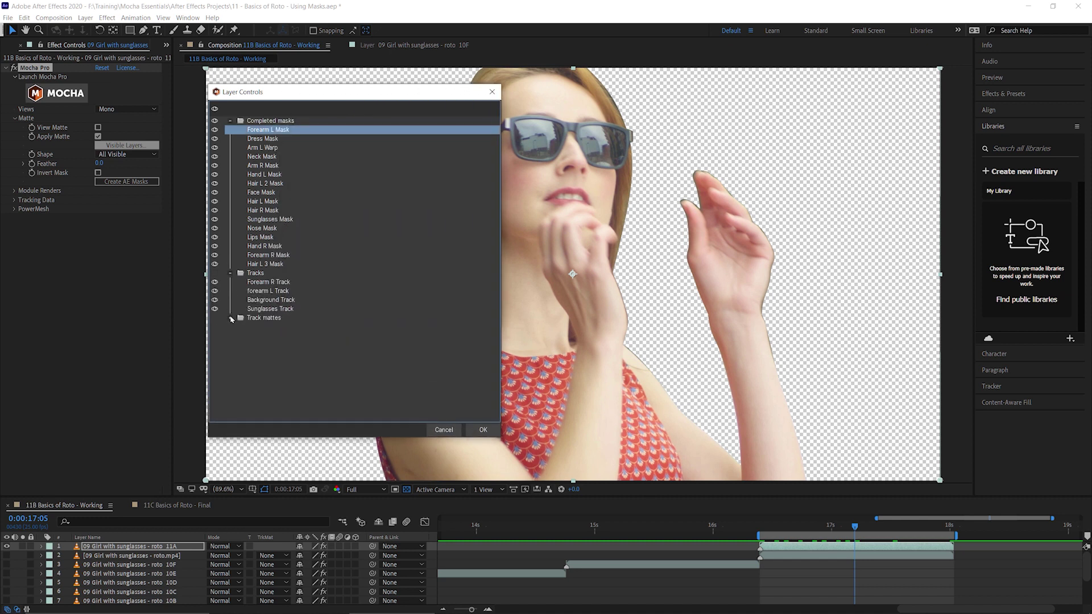
click(230, 317)
click(229, 273)
click(229, 282)
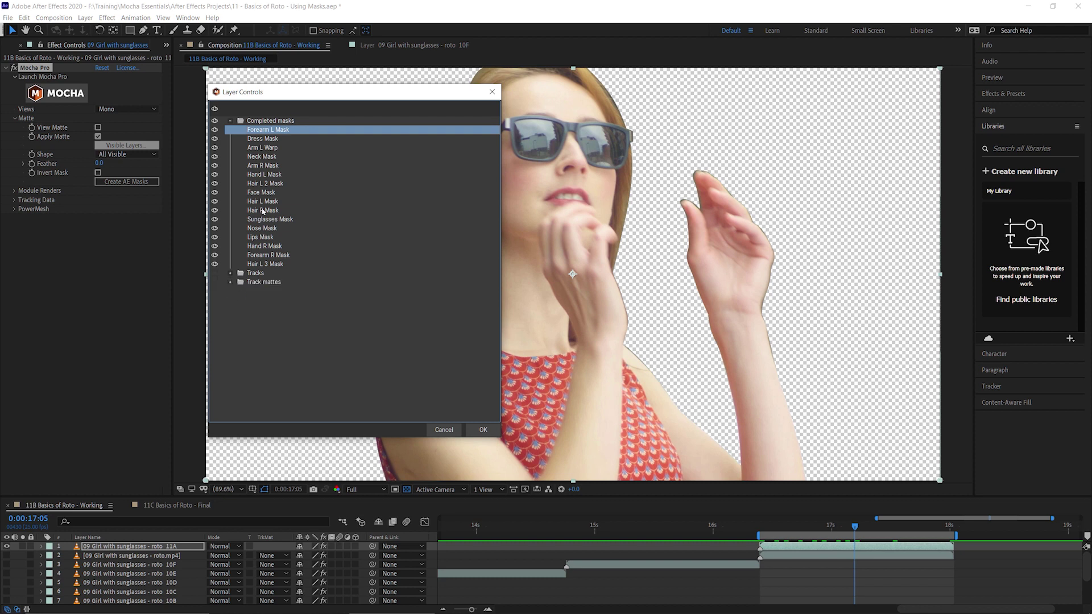
click(231, 125)
click(214, 156)
click(214, 192)
click(216, 184)
click(483, 429)
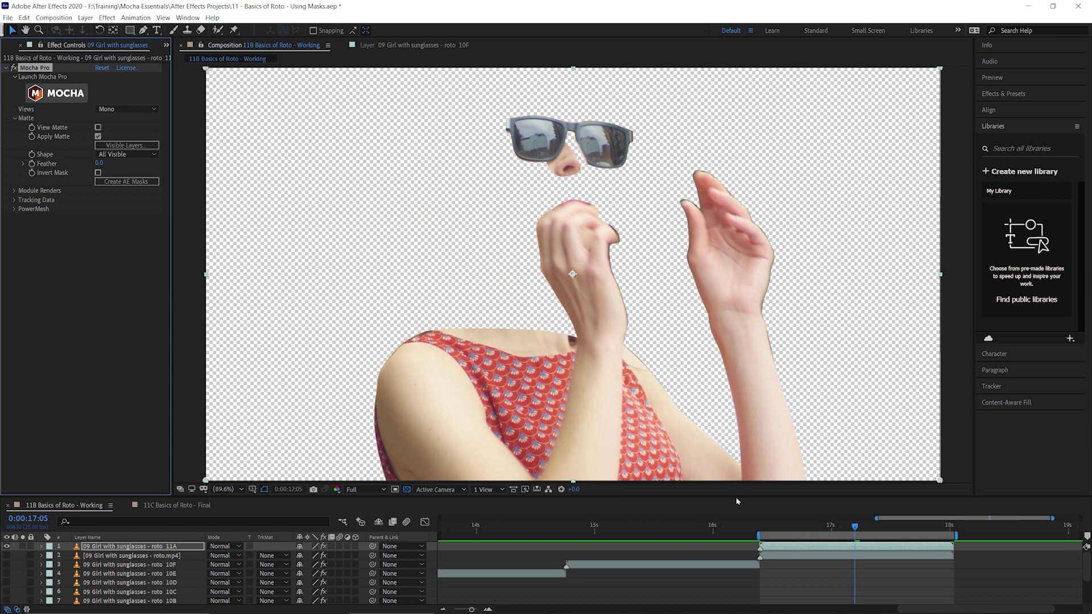
click(782, 525)
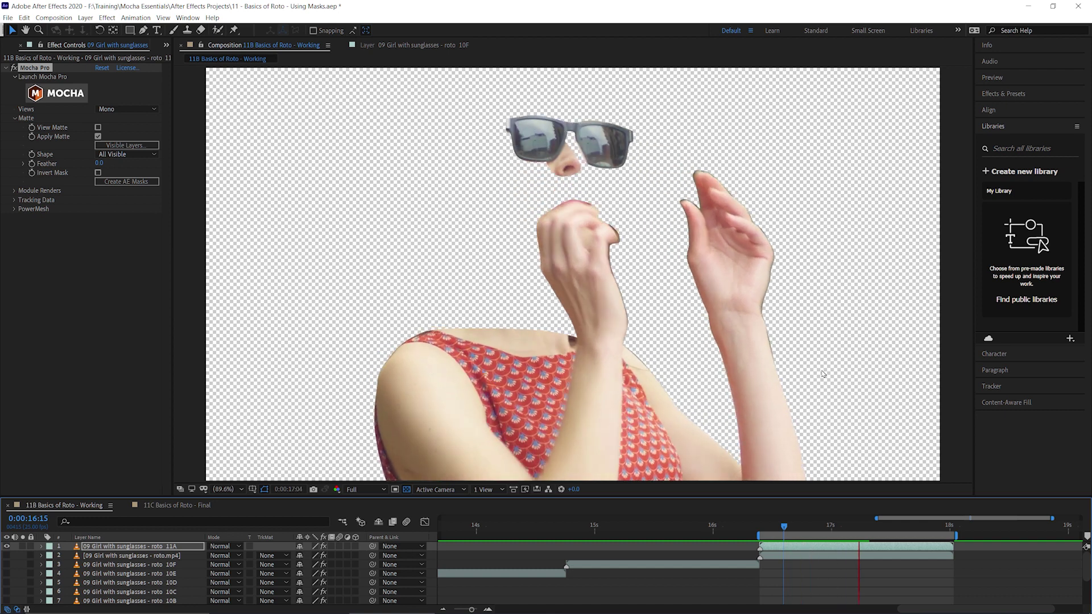
key(space)
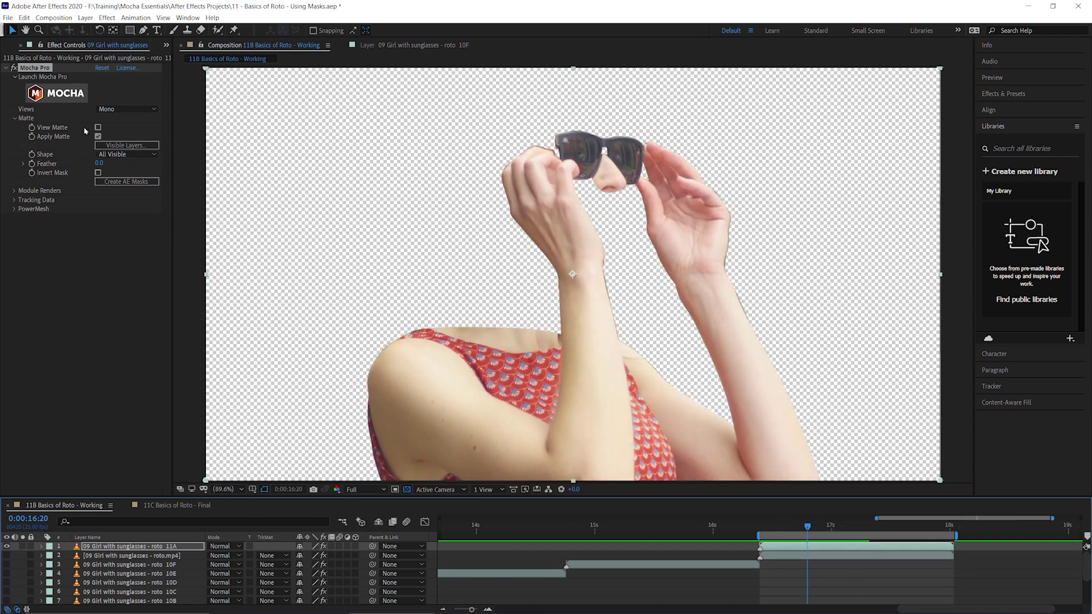
key(Page_Up)
key(Page_Up)
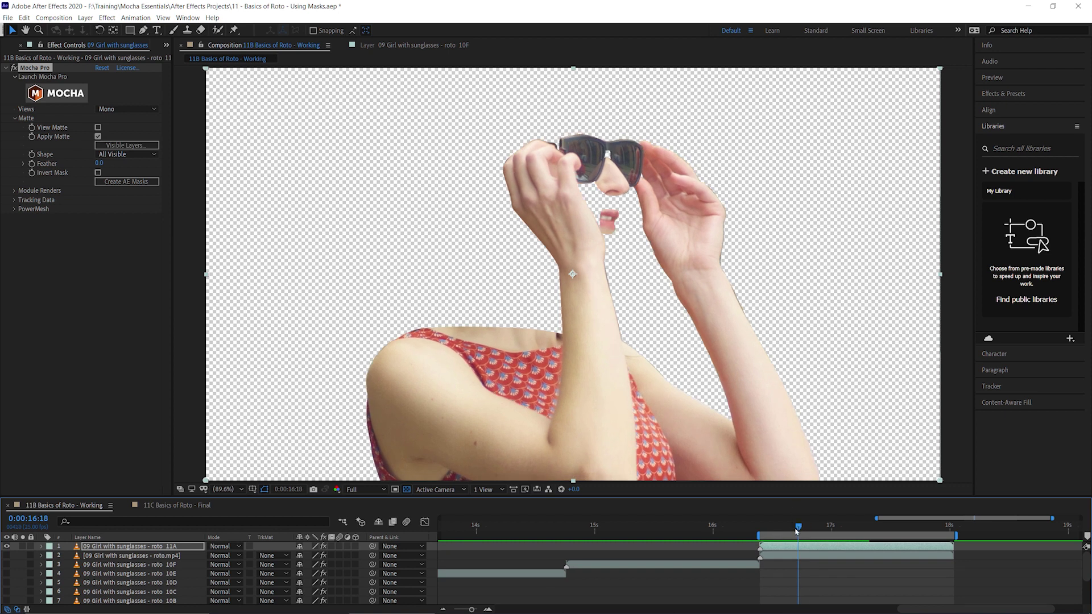
drag(797, 529, 808, 529)
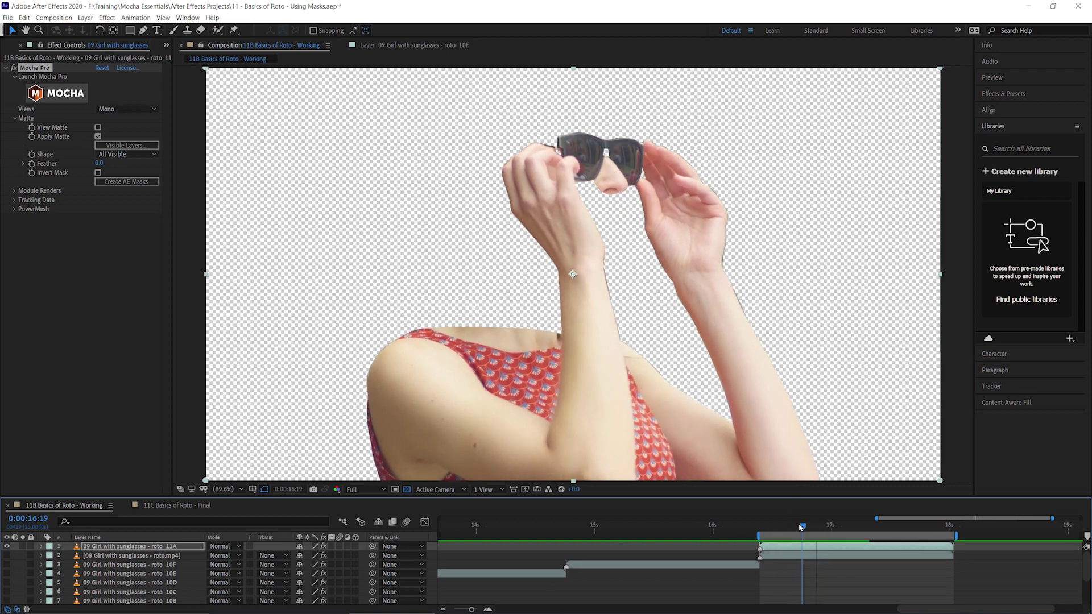
drag(808, 526, 798, 527)
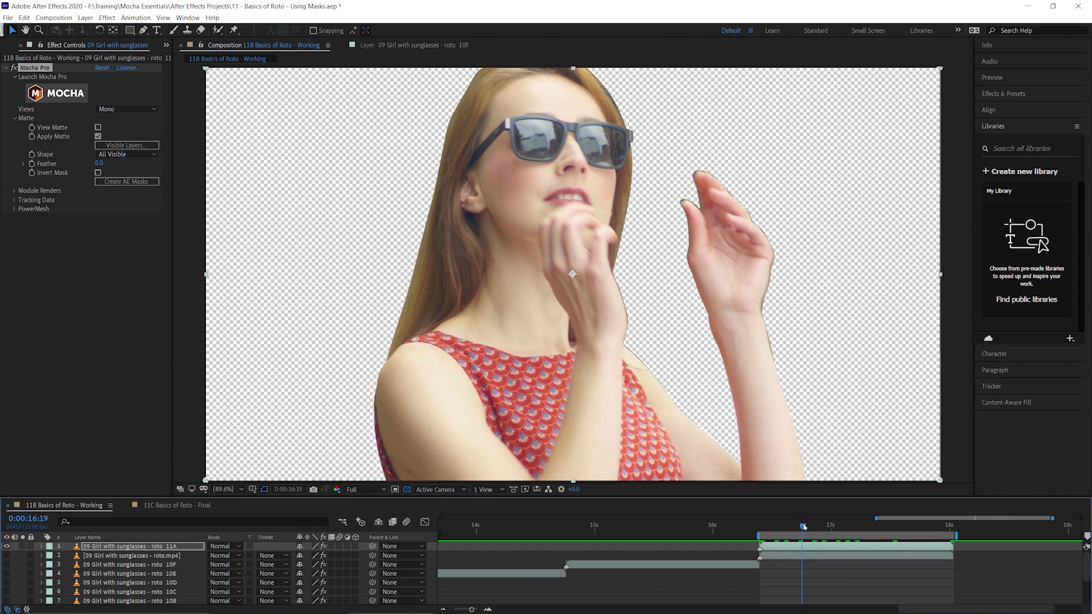
drag(855, 526, 871, 526)
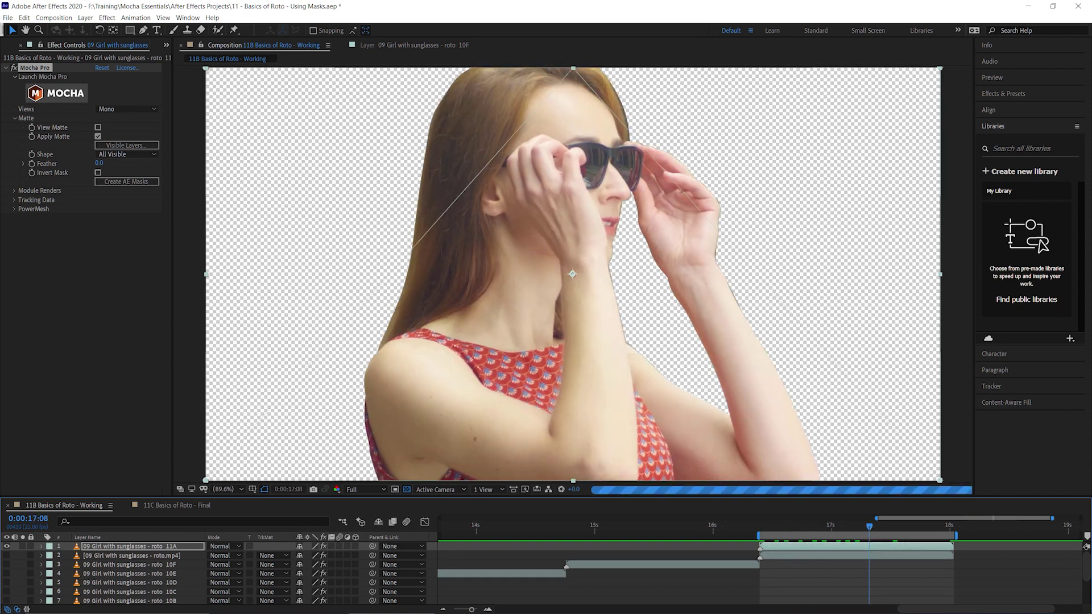
key(Page_Up)
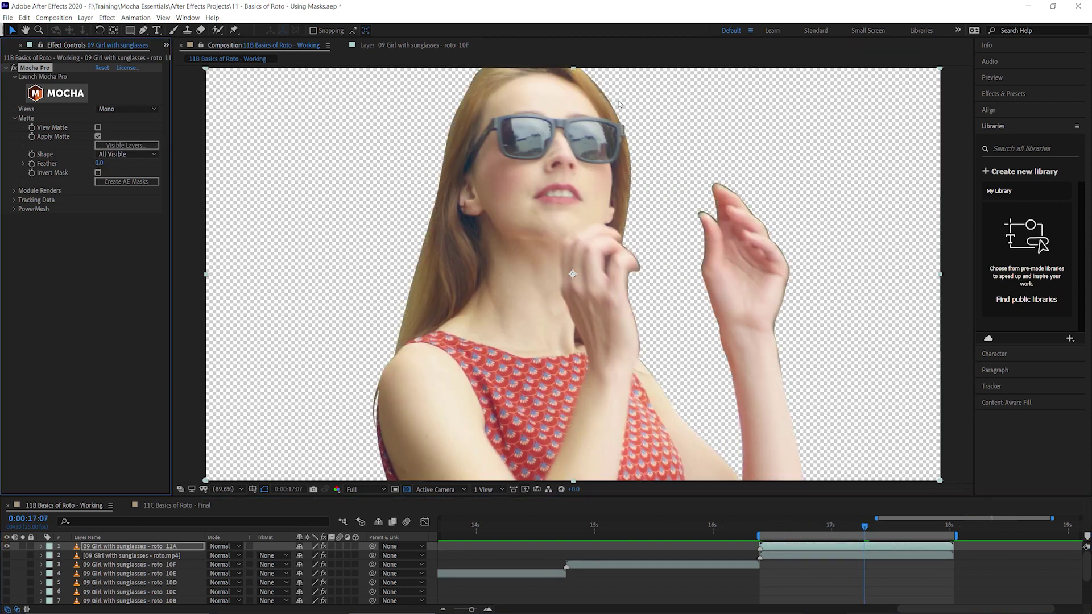
click(121, 182)
click(98, 173)
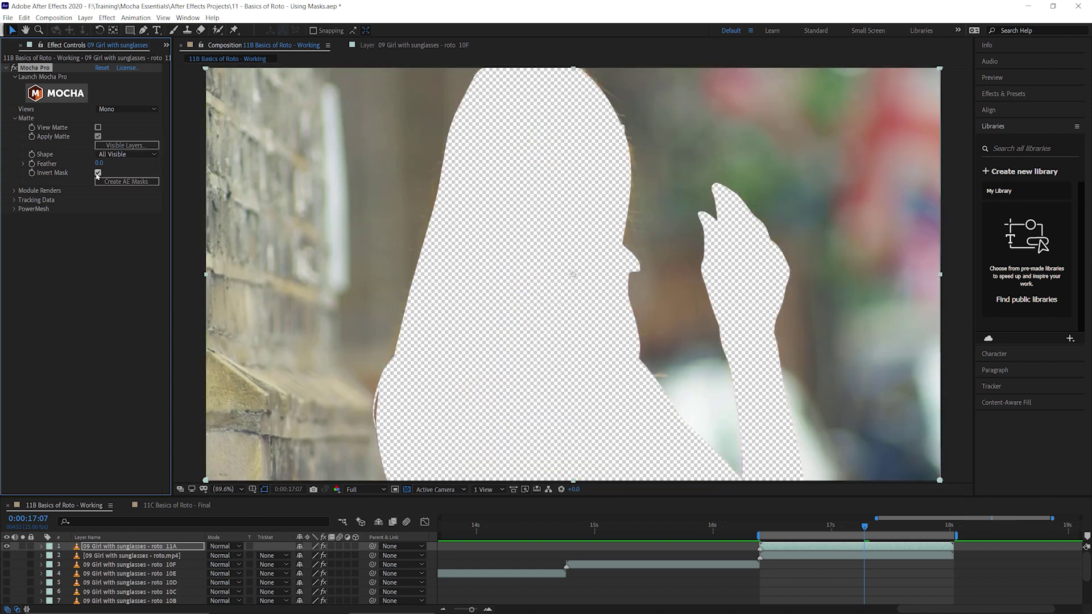
click(98, 173)
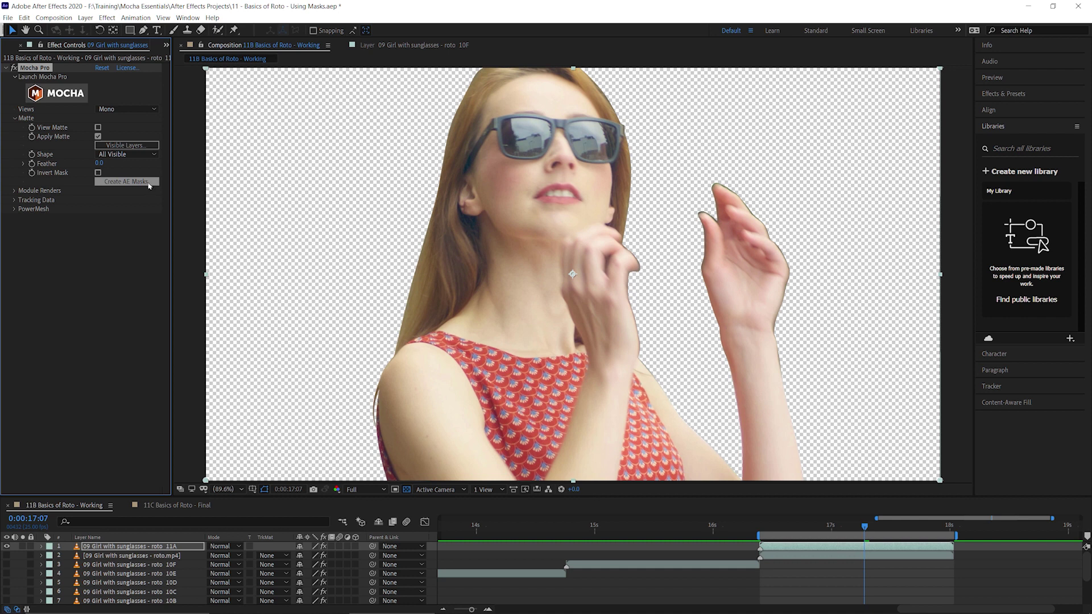
Create AE Masks from the Mocha shapes, turn off Apply Matte, and enlarge the timeline
click(155, 182)
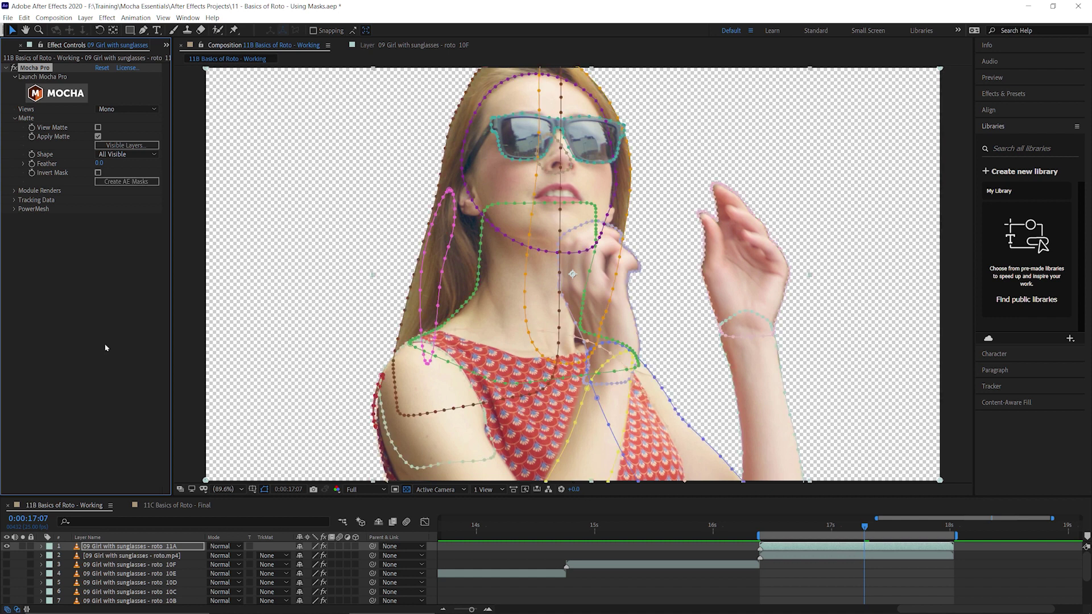
click(99, 136)
drag(831, 531, 776, 532)
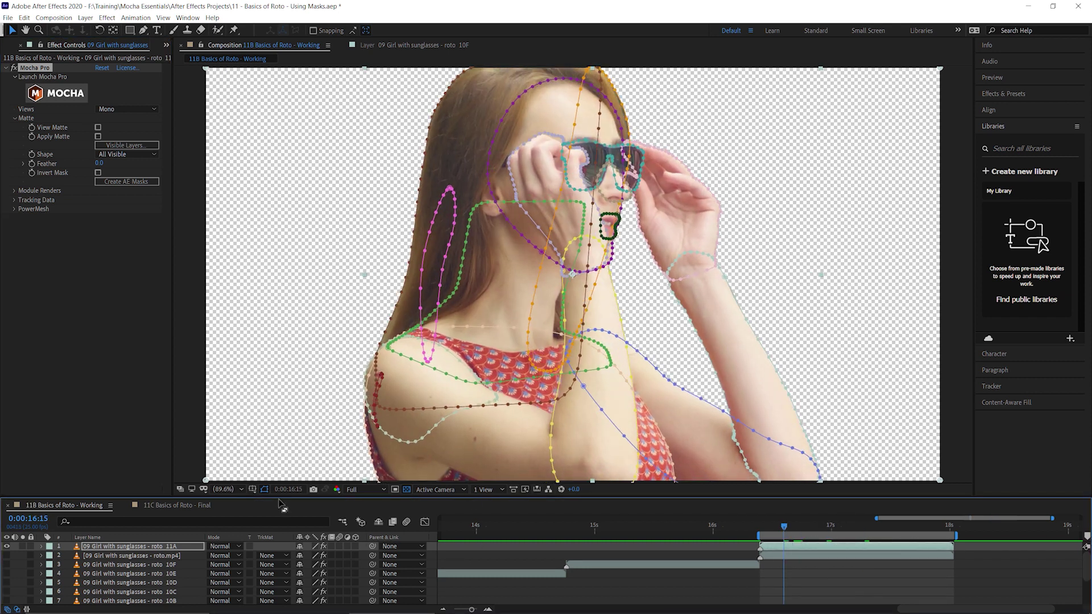
mouse_move(281, 498)
mouse_down()
mouse_move(282, 432)
mouse_move(231, 417)
mouse_up()
Reveal the layer's mask keyframes with M and step through frames 16:18 to 16:20
click(114, 469)
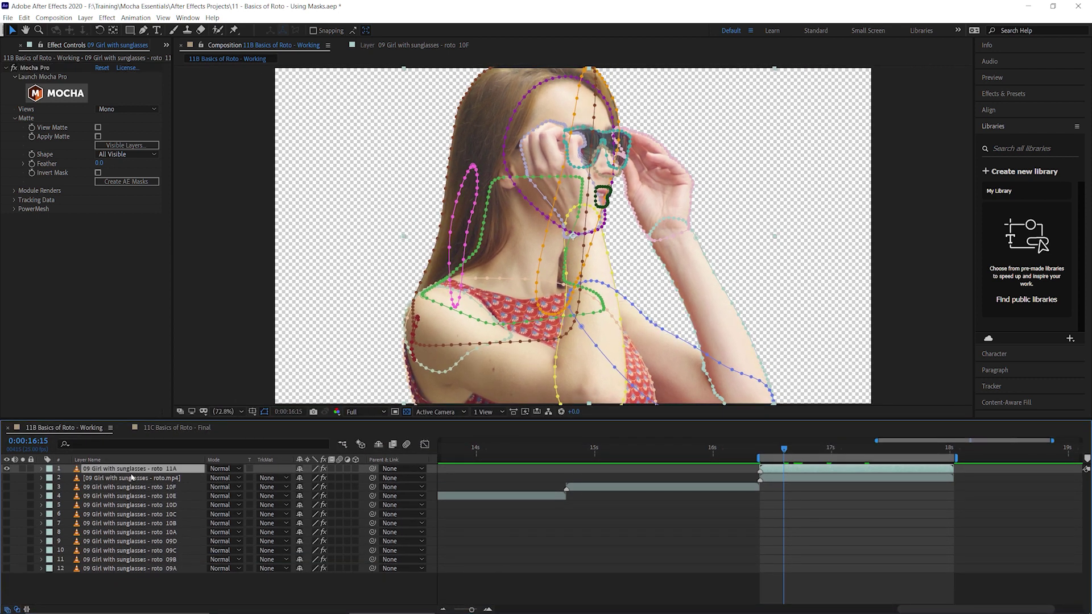
key(m)
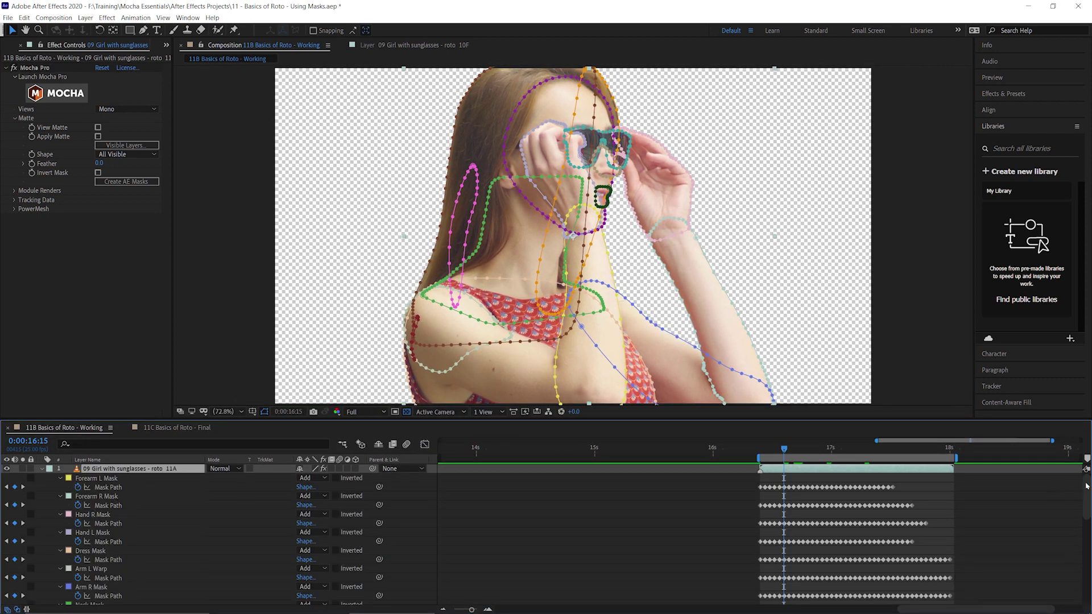
drag(1087, 488, 1082, 551)
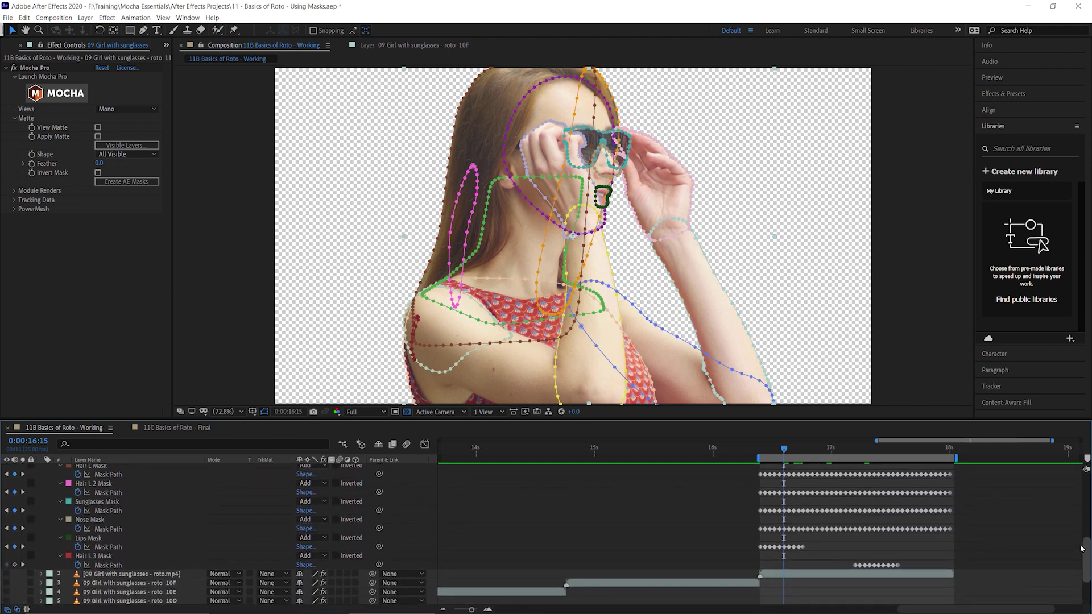
scroll(310, 552, up, 1)
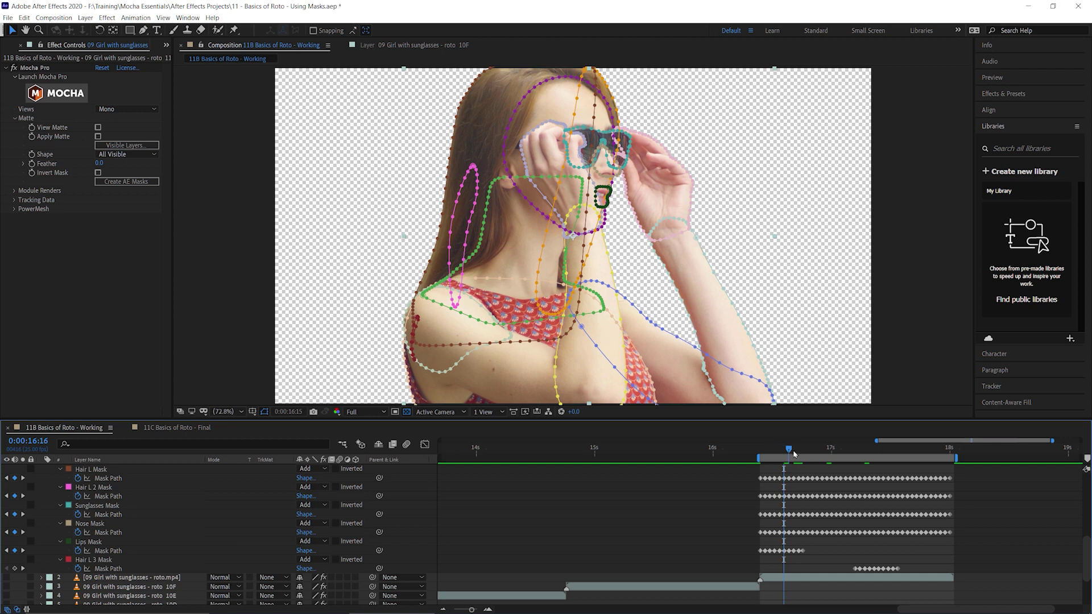
drag(793, 453, 797, 452)
key(Page_Down)
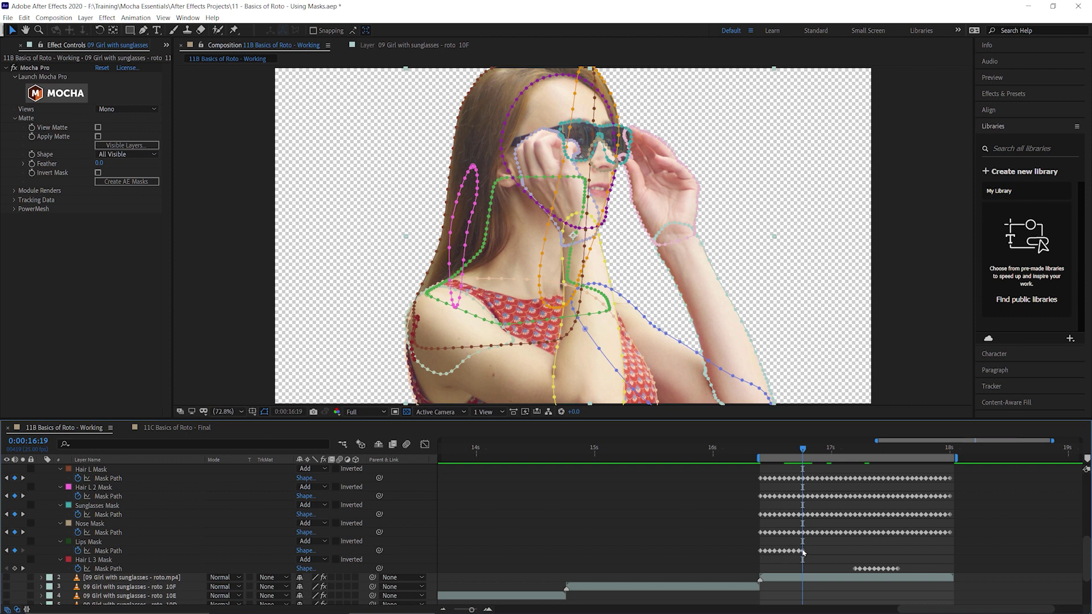
drag(802, 449, 807, 450)
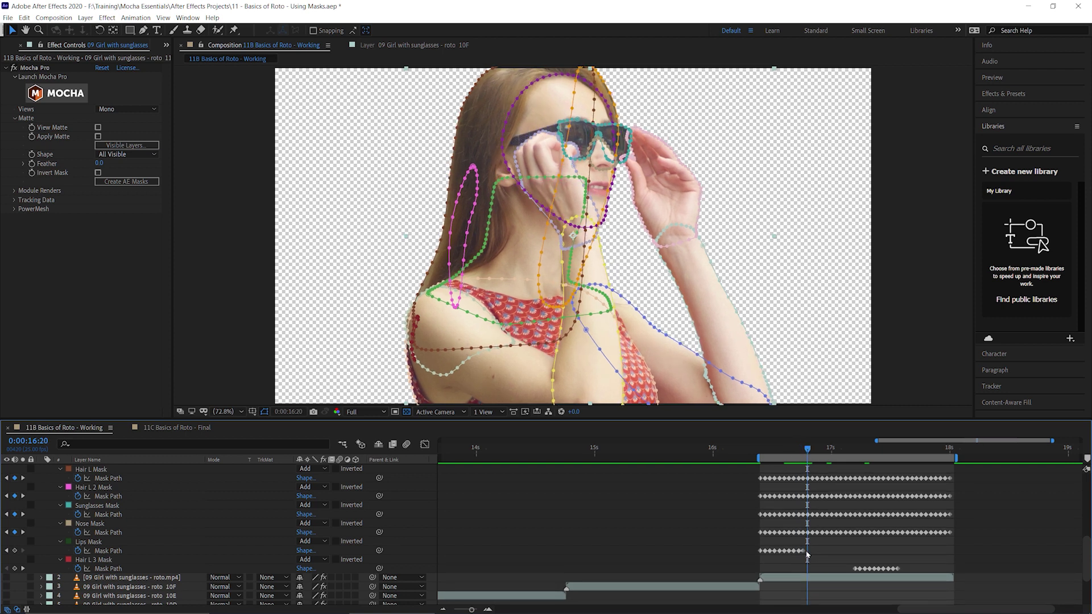
drag(841, 455, 802, 450)
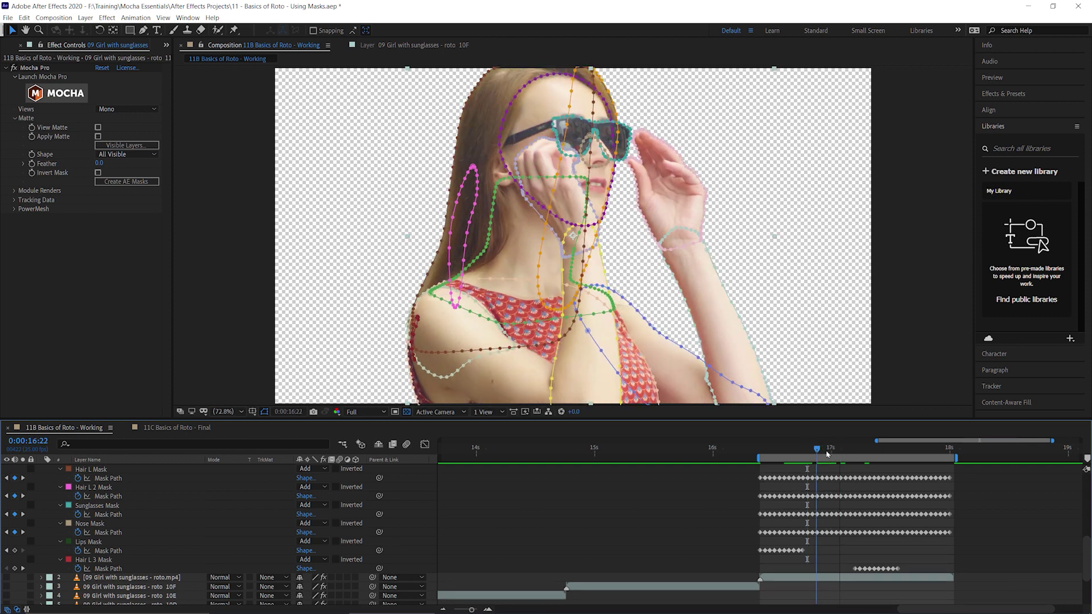
Select Lips Mask and watch it jump above the head around frame 16:19
click(96, 547)
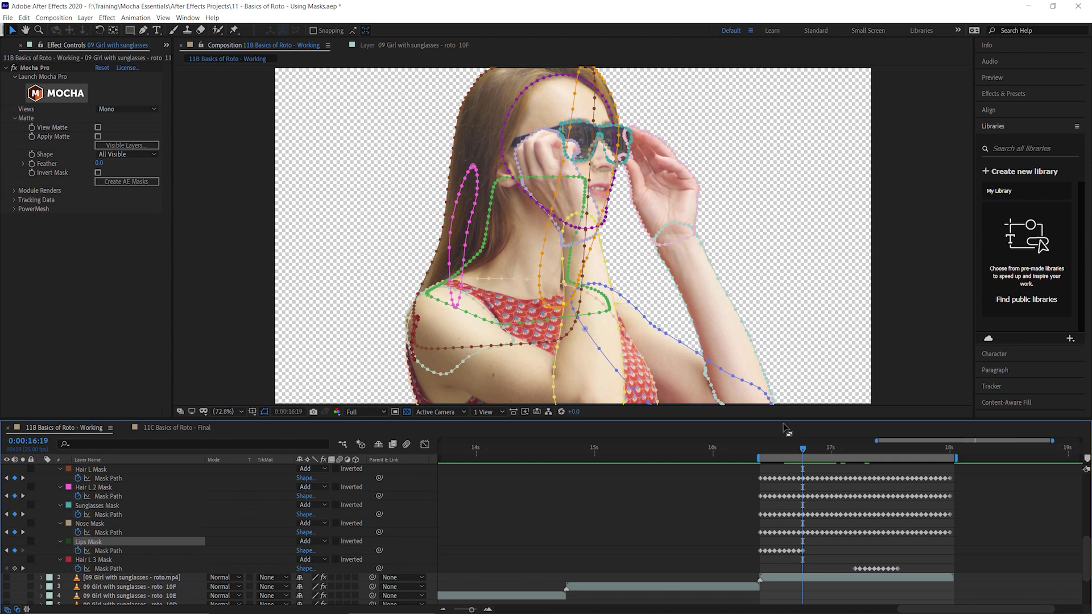
drag(802, 450, 795, 451)
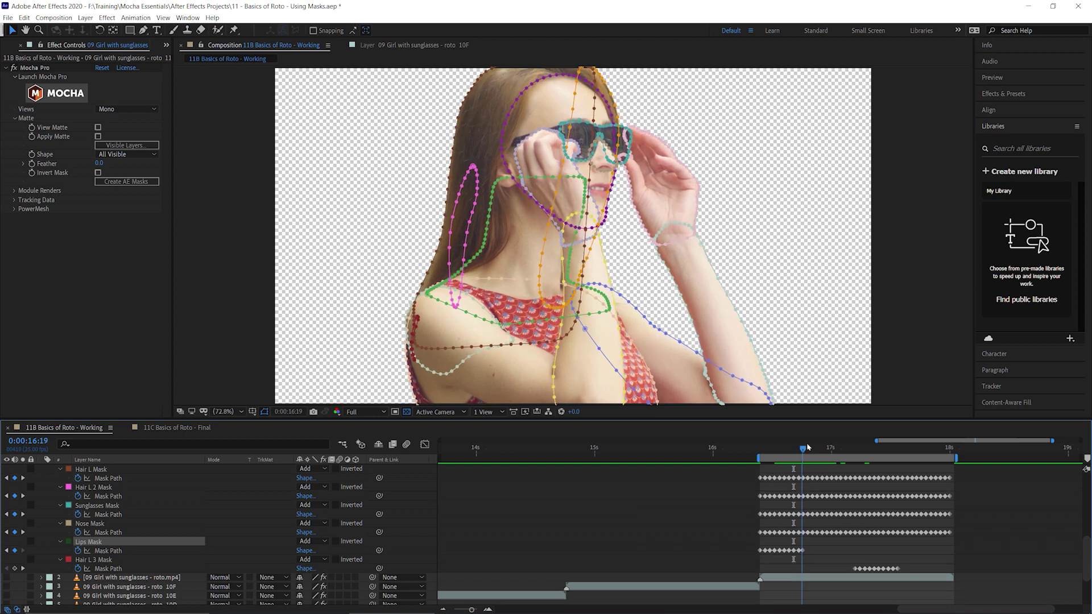
drag(798, 451, 803, 449)
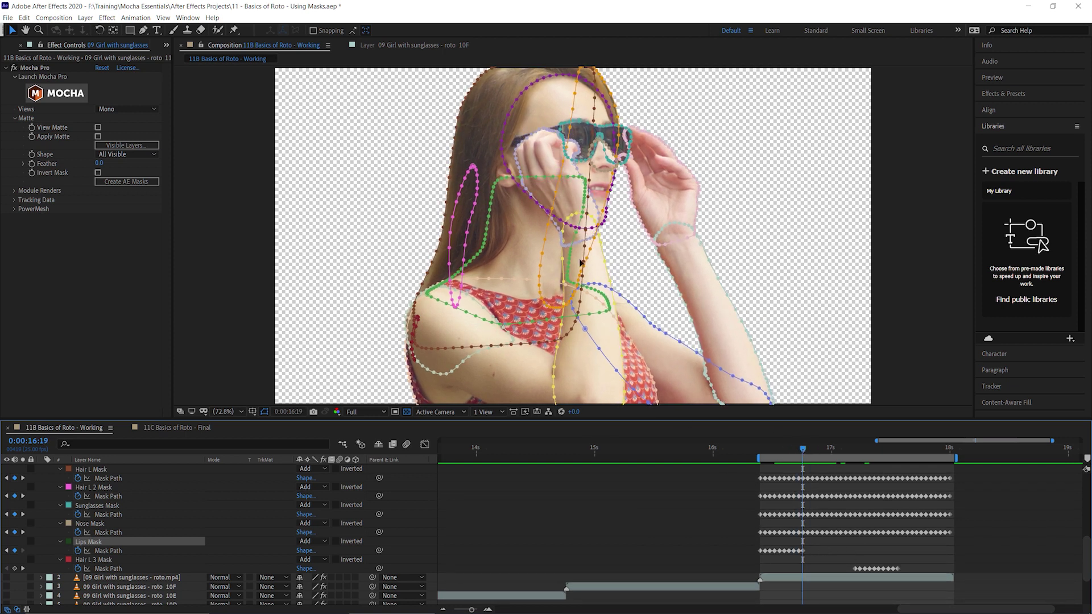
drag(611, 248, 588, 329)
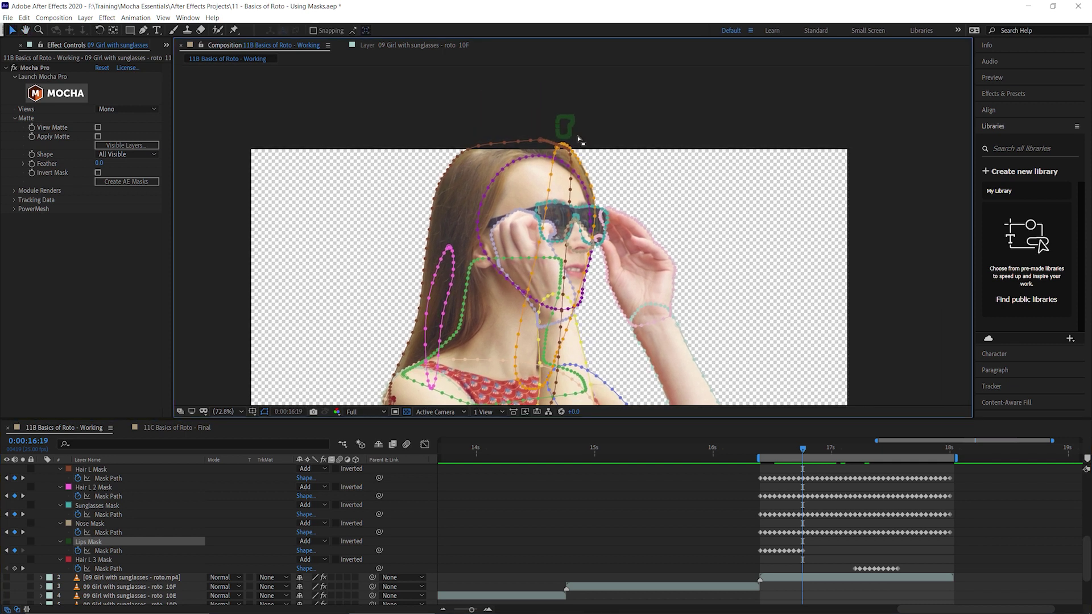
click(800, 450)
click(802, 450)
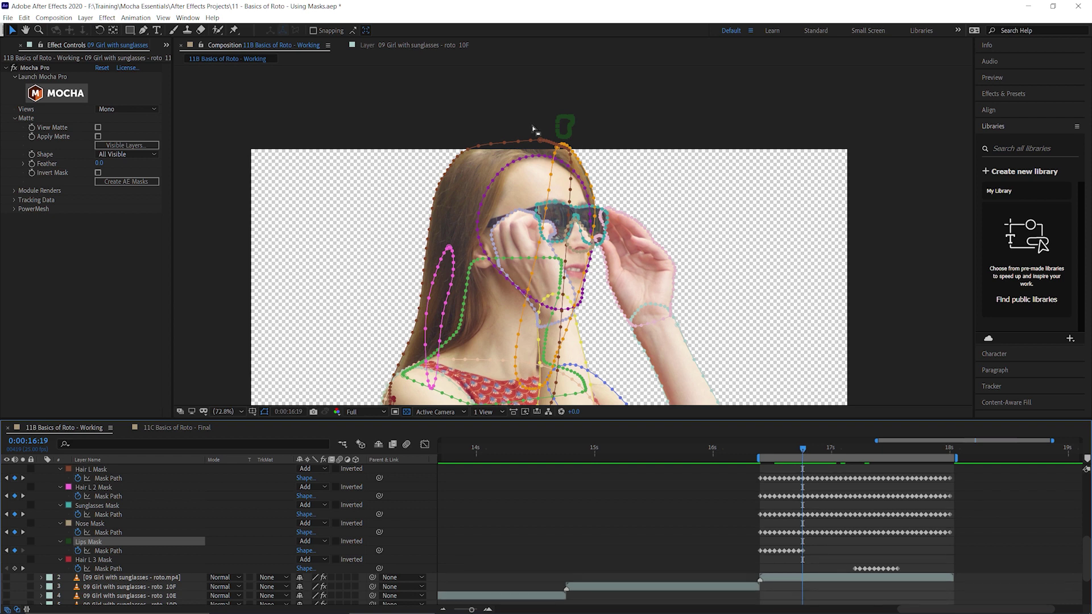
click(807, 451)
mouse_move(816, 453)
mouse_down()
mouse_move(887, 449)
mouse_move(786, 448)
mouse_up()
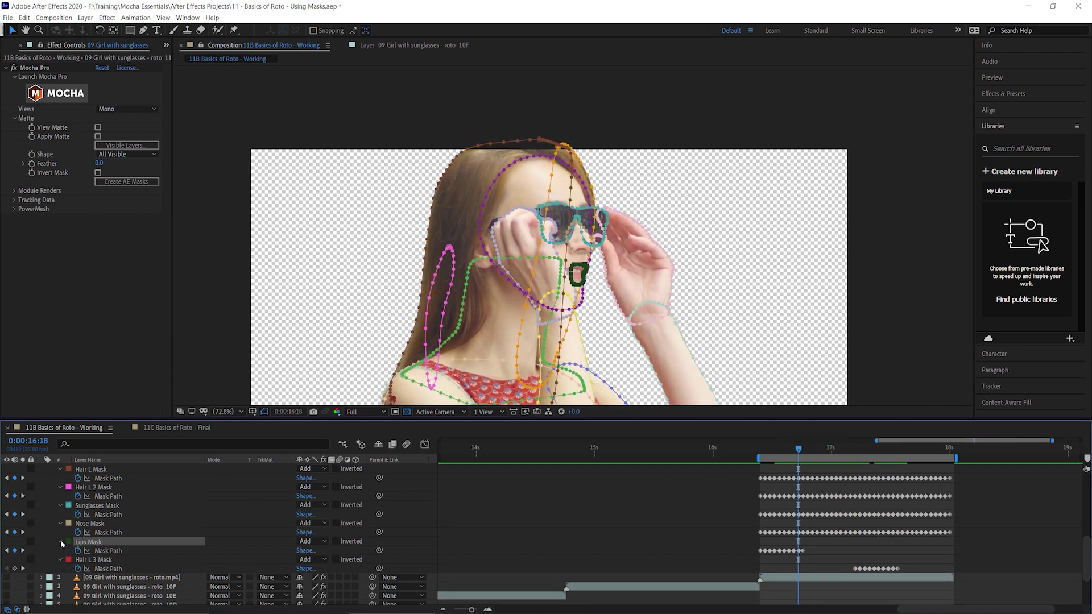
Expand the Lips Mask properties and scrub from 16:19 to 17:07 to check the cutout
click(60, 542)
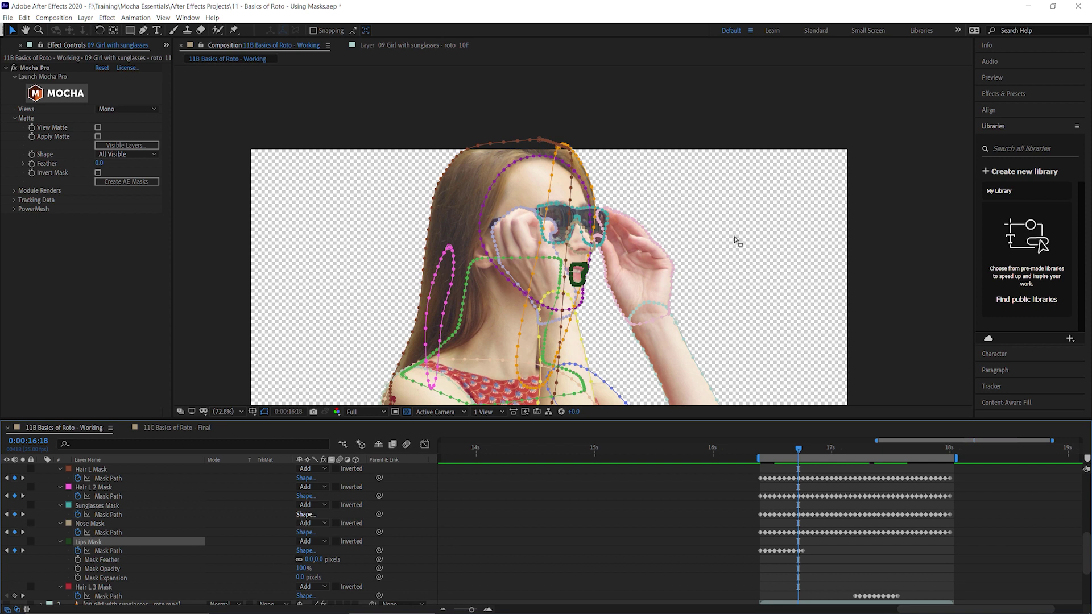
click(803, 458)
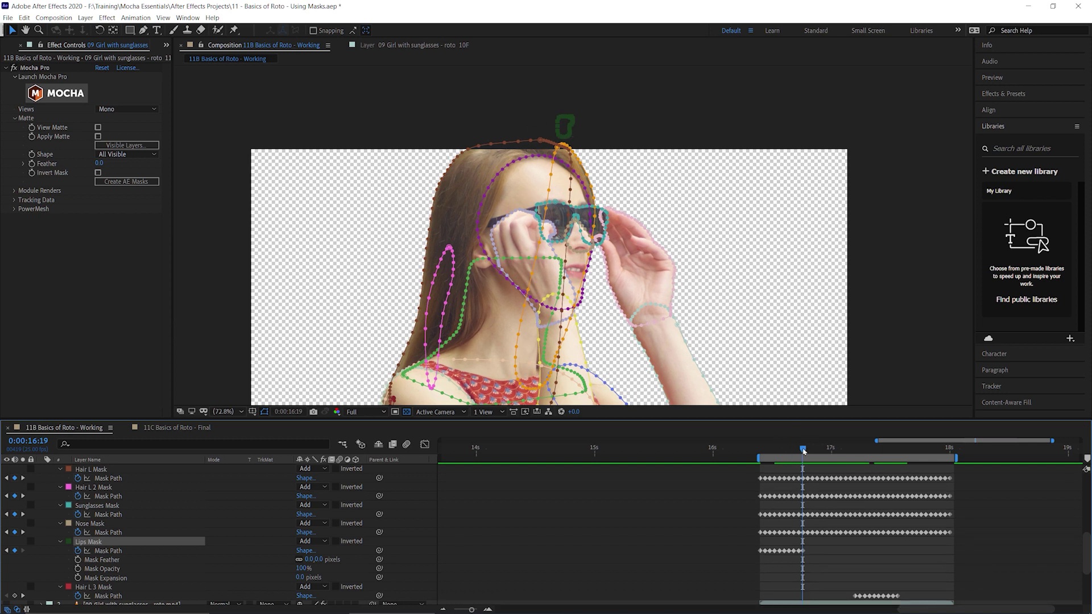
drag(808, 452, 864, 453)
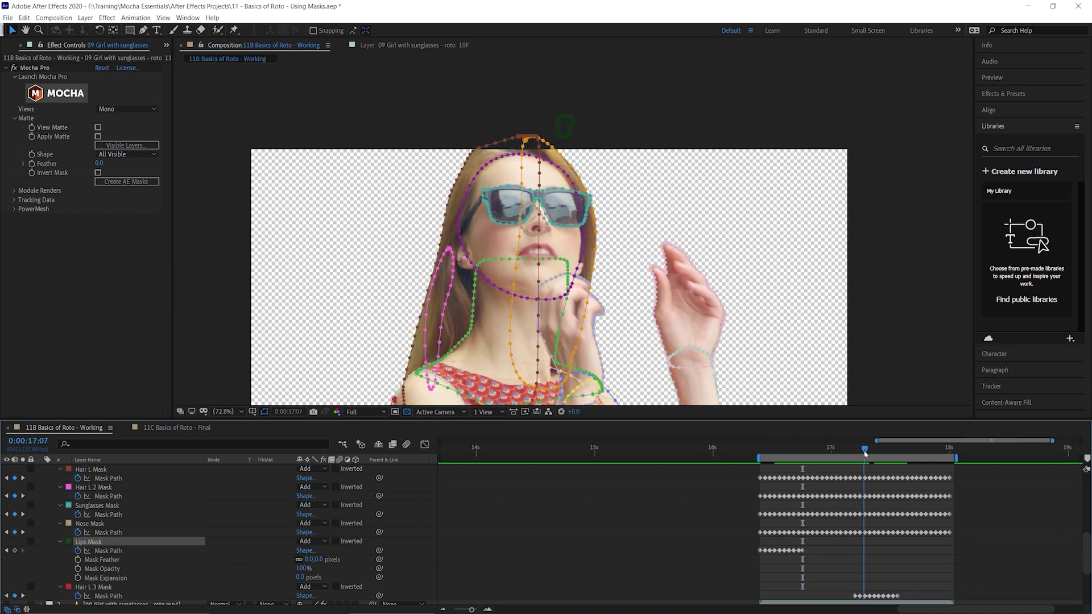
drag(866, 454, 869, 459)
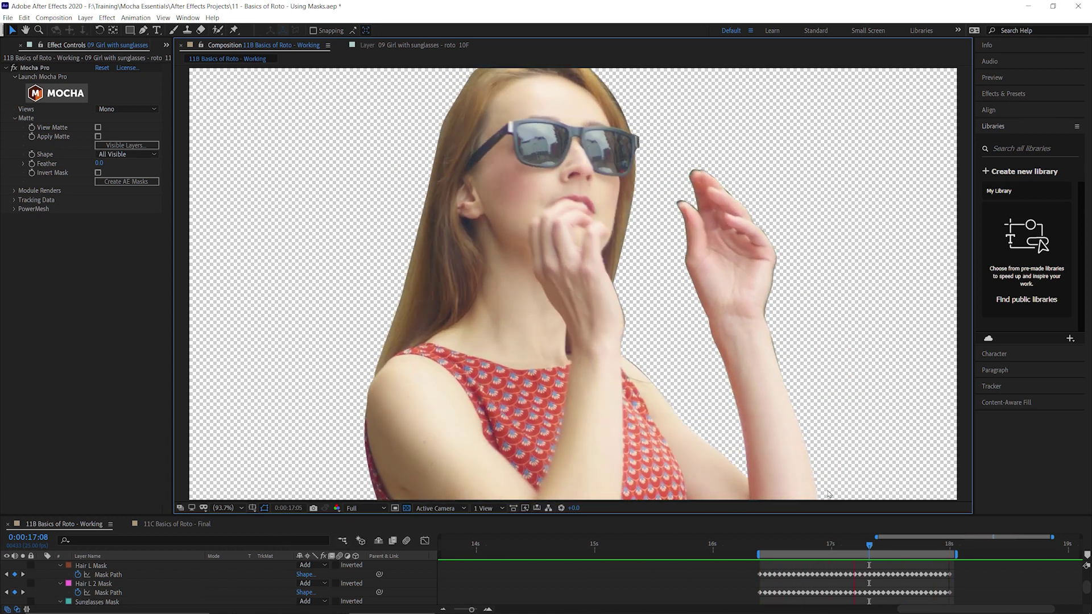
Play back from 16:22, enlarge the timeline, and select all imported masks from Sunglasses to Hair L 3
click(816, 547)
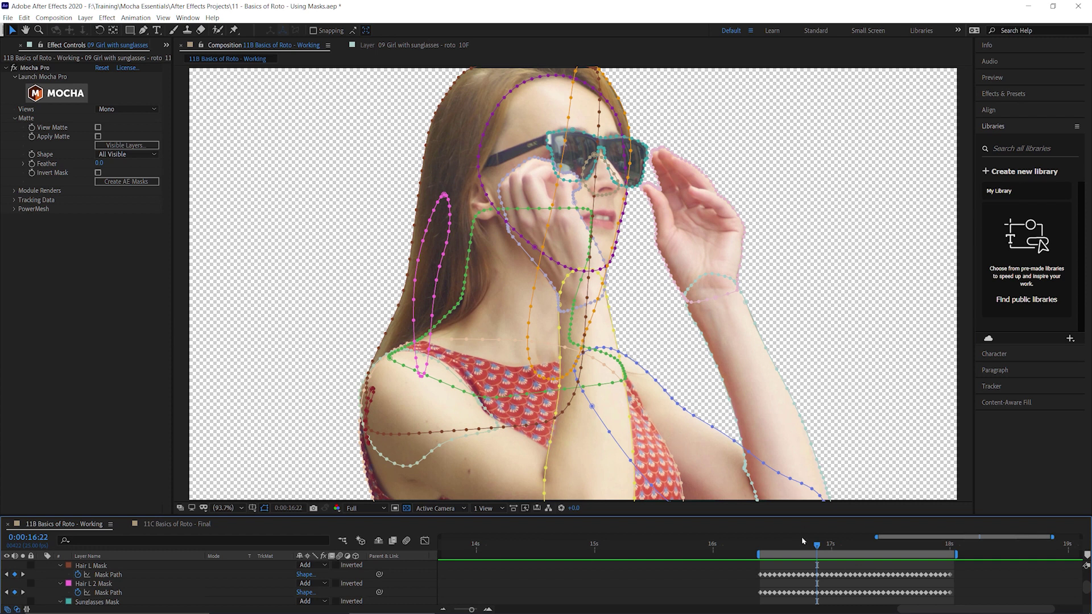
key(space)
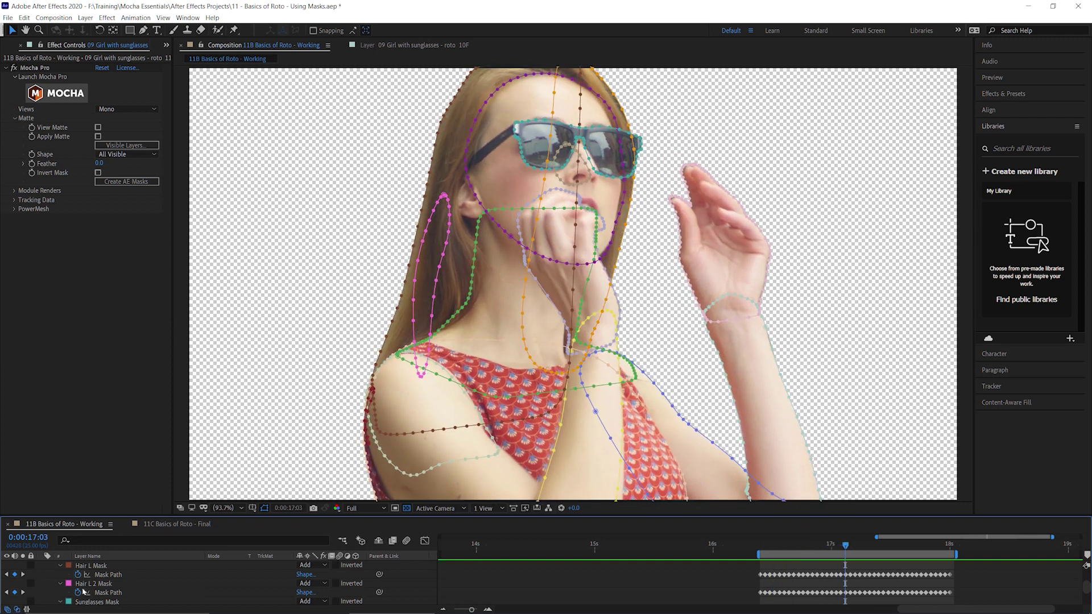
click(90, 585)
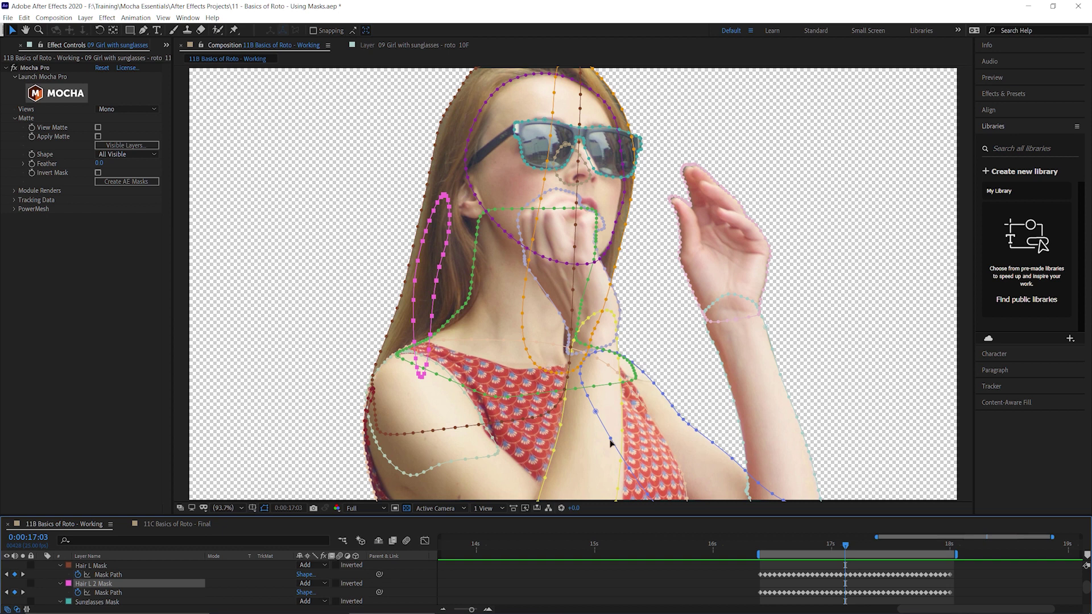
drag(522, 515, 835, 428)
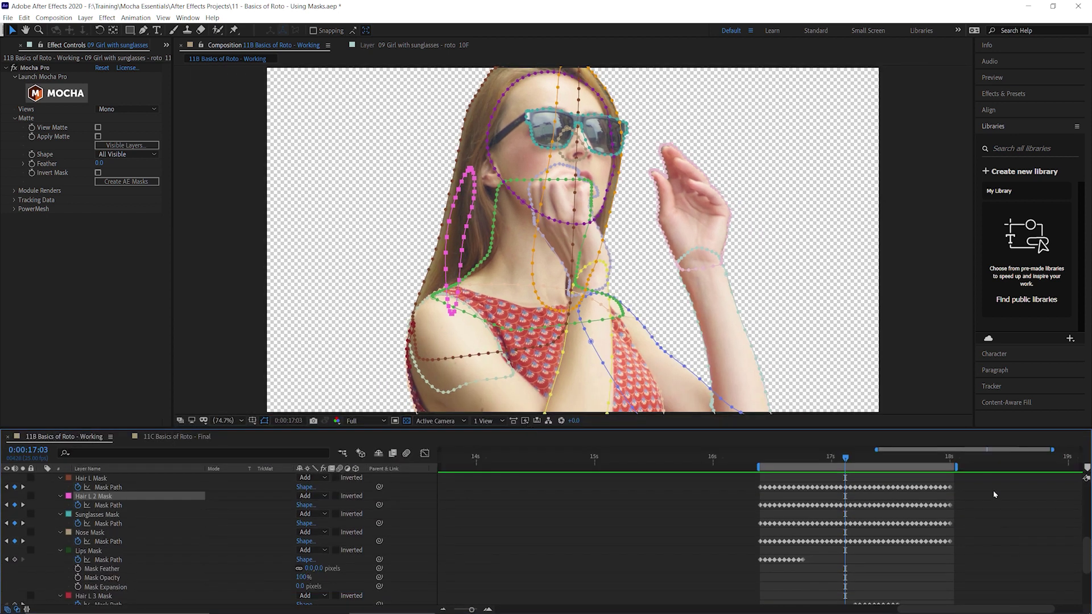
mouse_move(1077, 545)
mouse_down()
mouse_move(1070, 476)
mouse_move(1090, 527)
mouse_up()
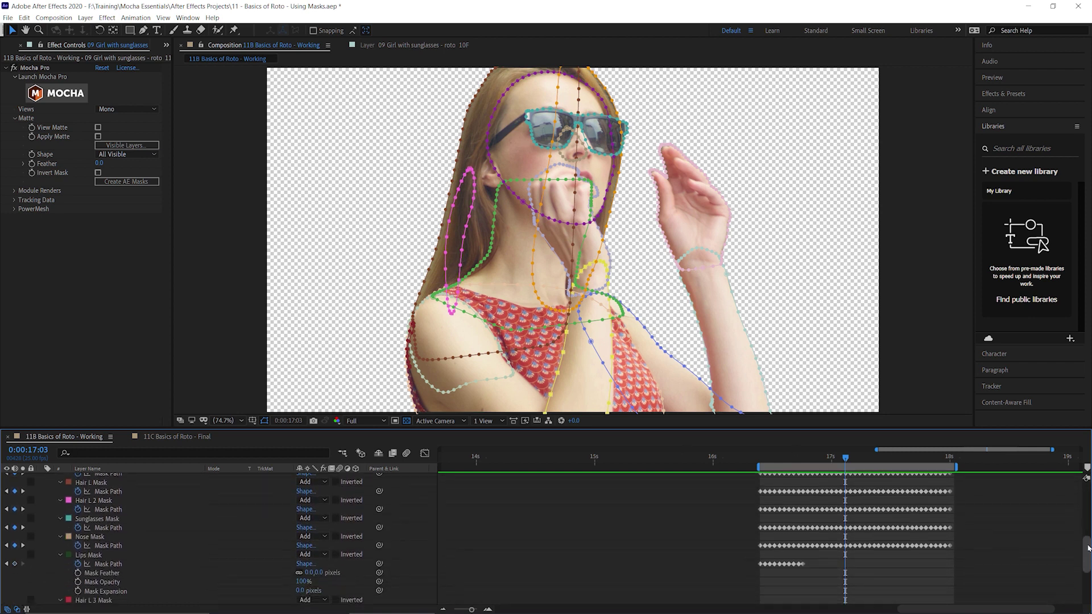
scroll(95, 566, down, 5)
shift+click(109, 561)
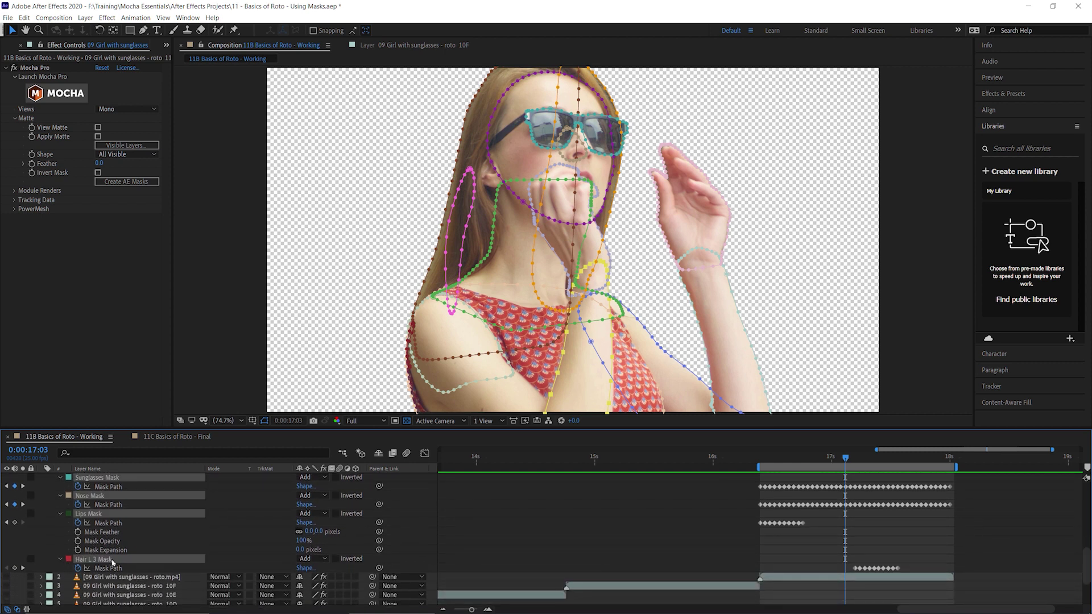
Delete the imported masks, enable Apply Matte, and zoom in on the forearm edge
key(Delete)
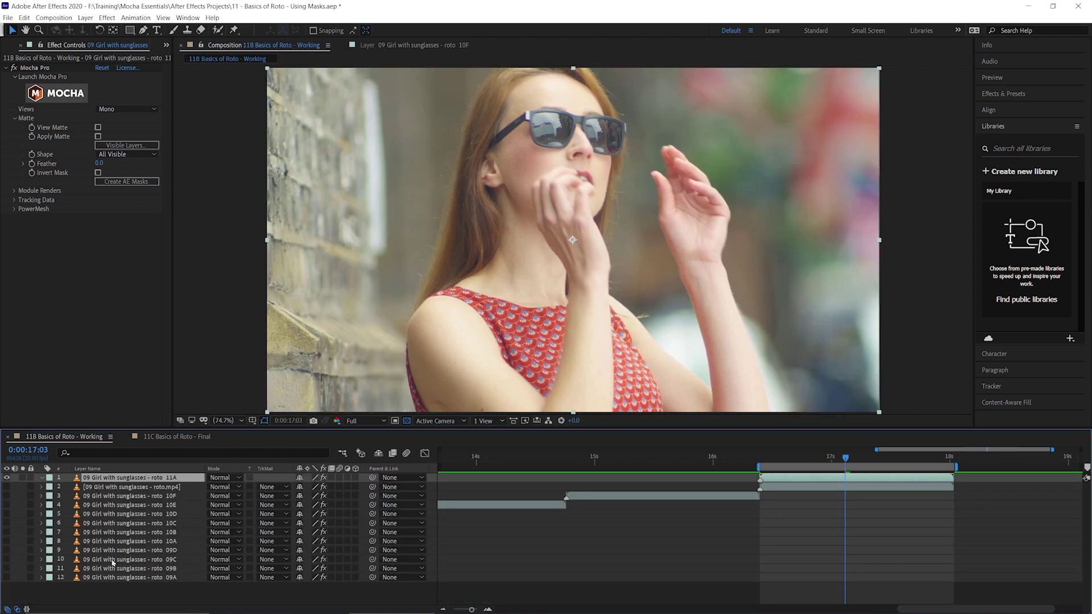
click(97, 136)
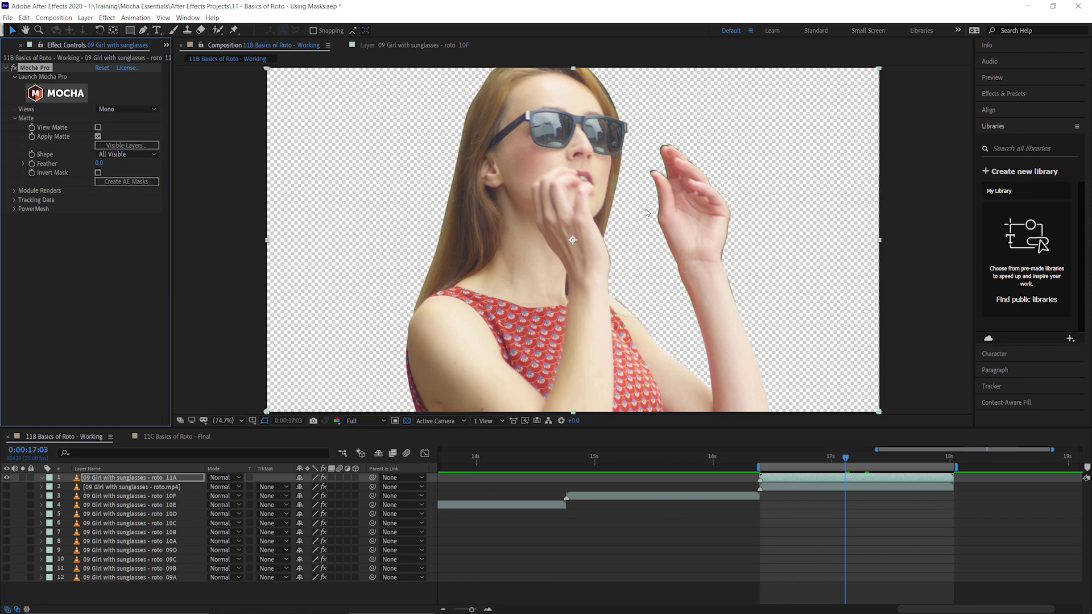
scroll(644, 211, up, 3)
drag(811, 298, 312, 262)
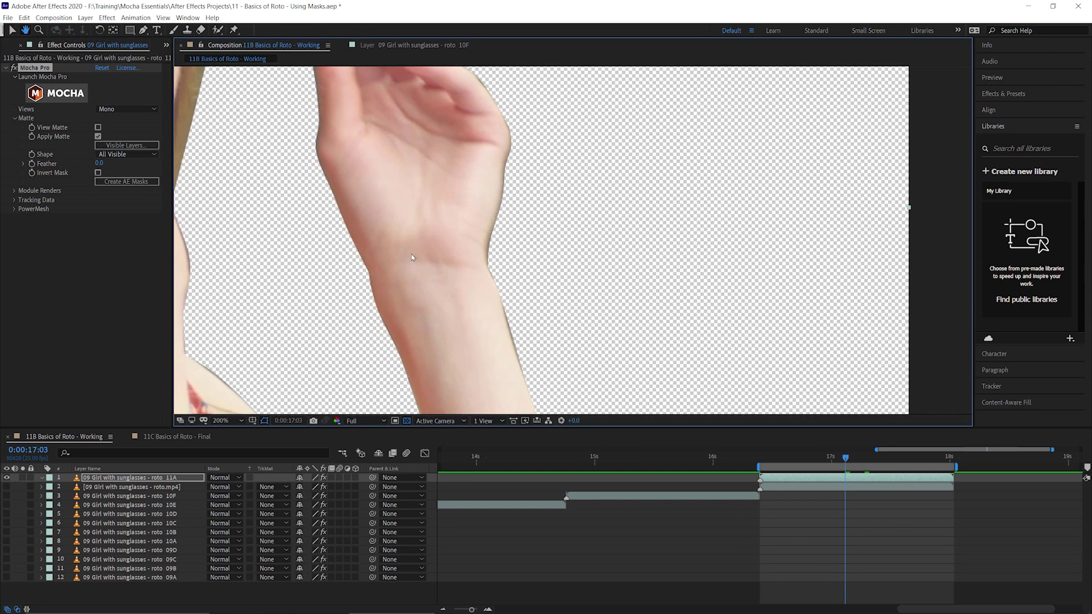
scroll(422, 258, up, 1)
drag(436, 275, 454, 106)
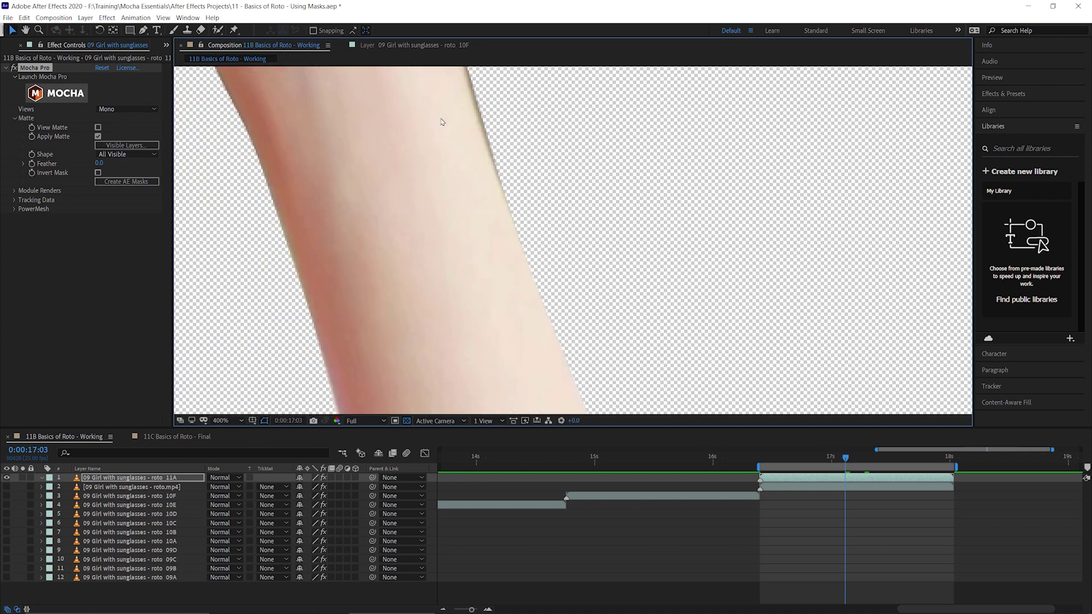
drag(558, 285, 478, 168)
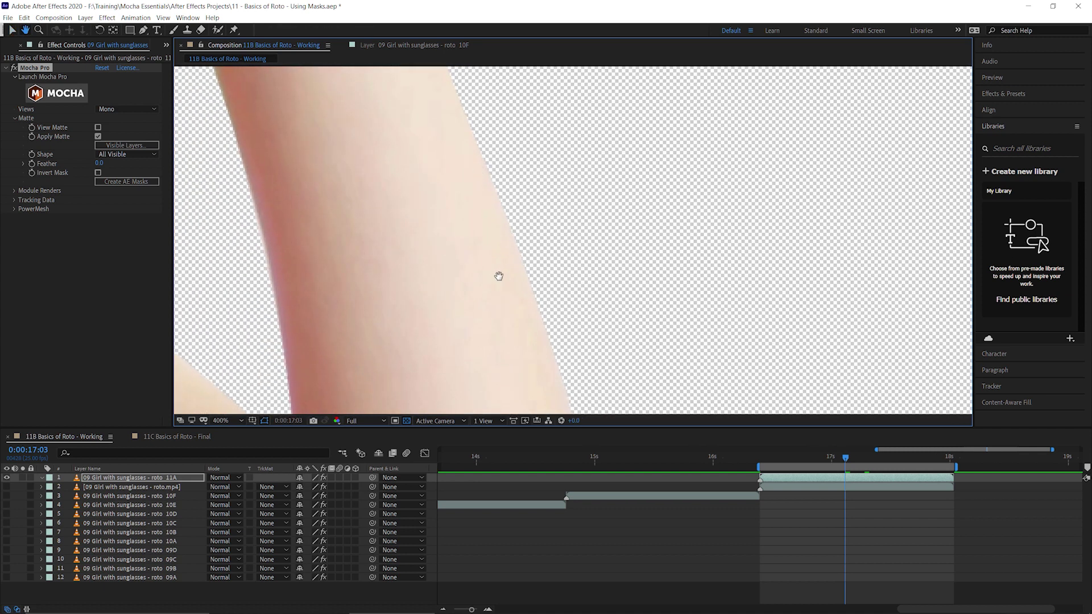
mouse_move(478, 264)
mouse_down()
mouse_move(499, 367)
mouse_move(478, 307)
mouse_up()
key(v)
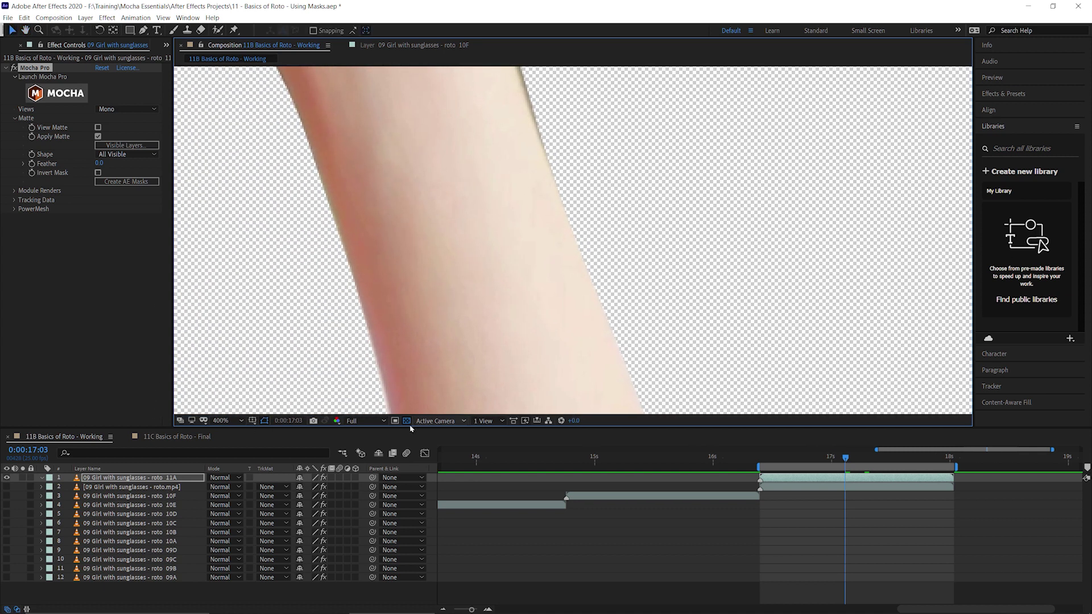
Turn off the transparency grid and set the matte Feather to 2
click(407, 421)
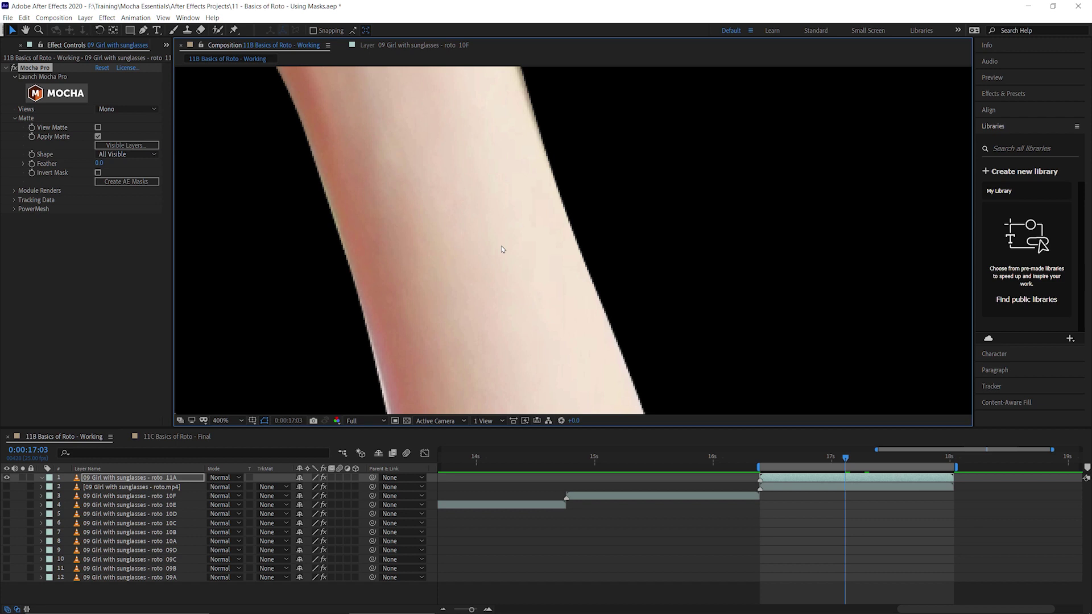
click(100, 163)
text(2)
key(Return)
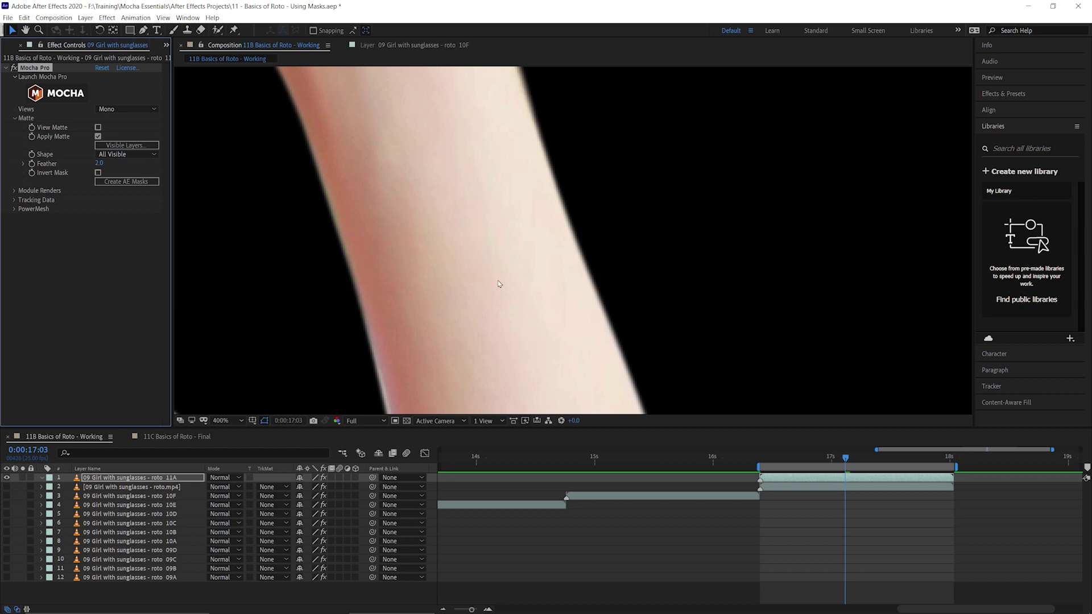
scroll(502, 279, down, 2)
scroll(502, 279, down, 2)
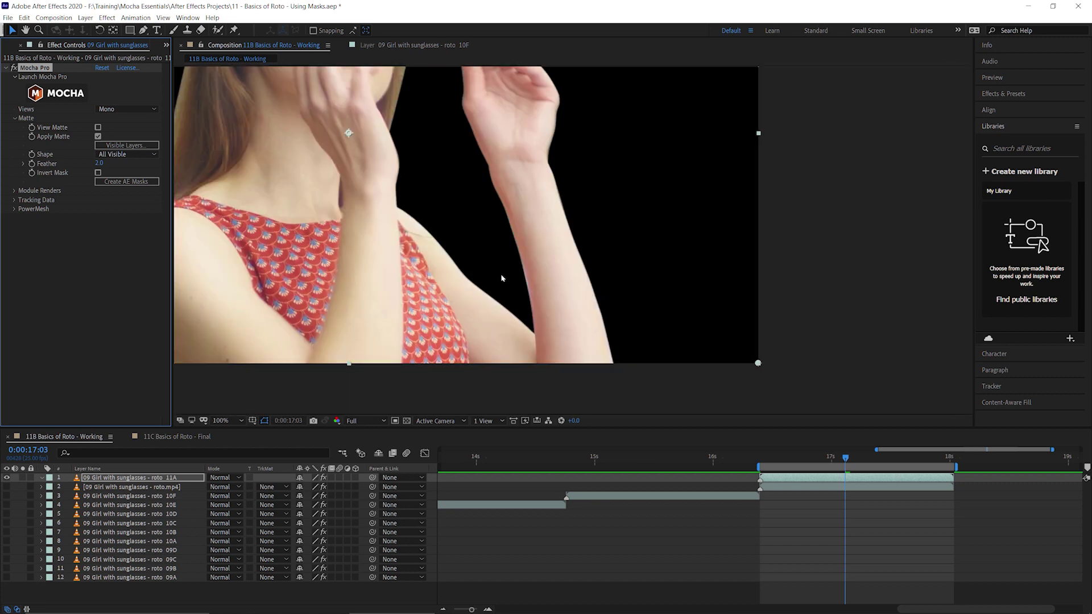
scroll(454, 273, up, 3)
scroll(512, 196, up, 1)
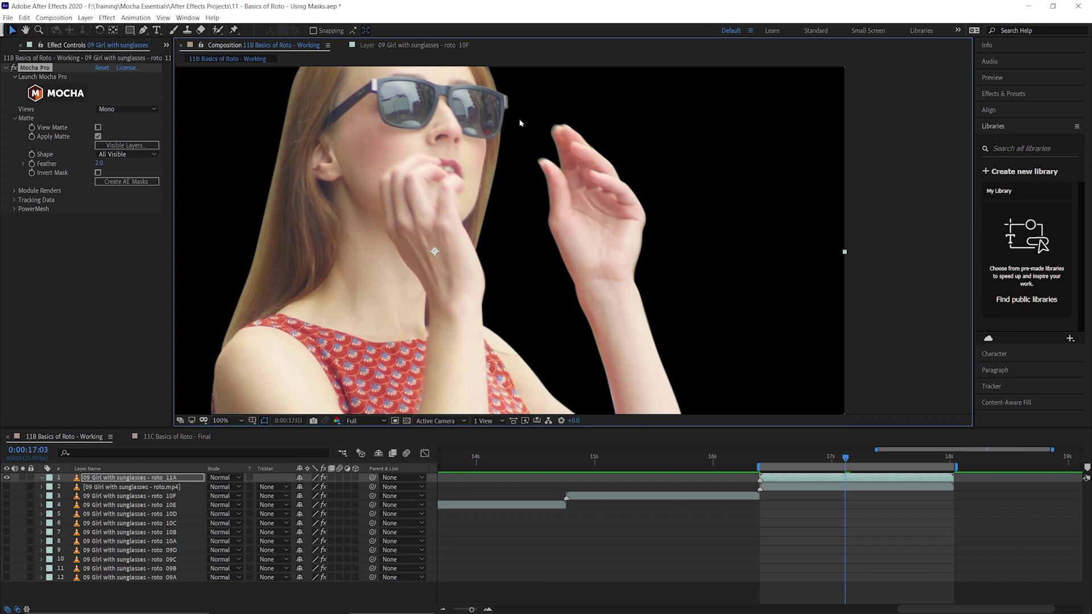
Toggle View Matte on and off to check the feathered matte, then launch Mocha Pro
click(97, 126)
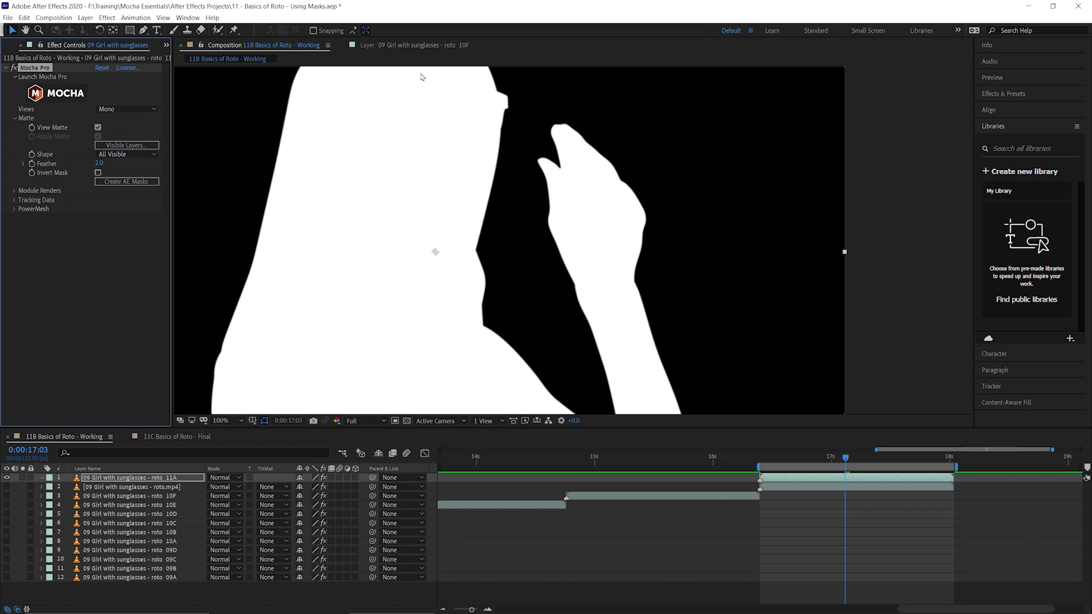
click(98, 128)
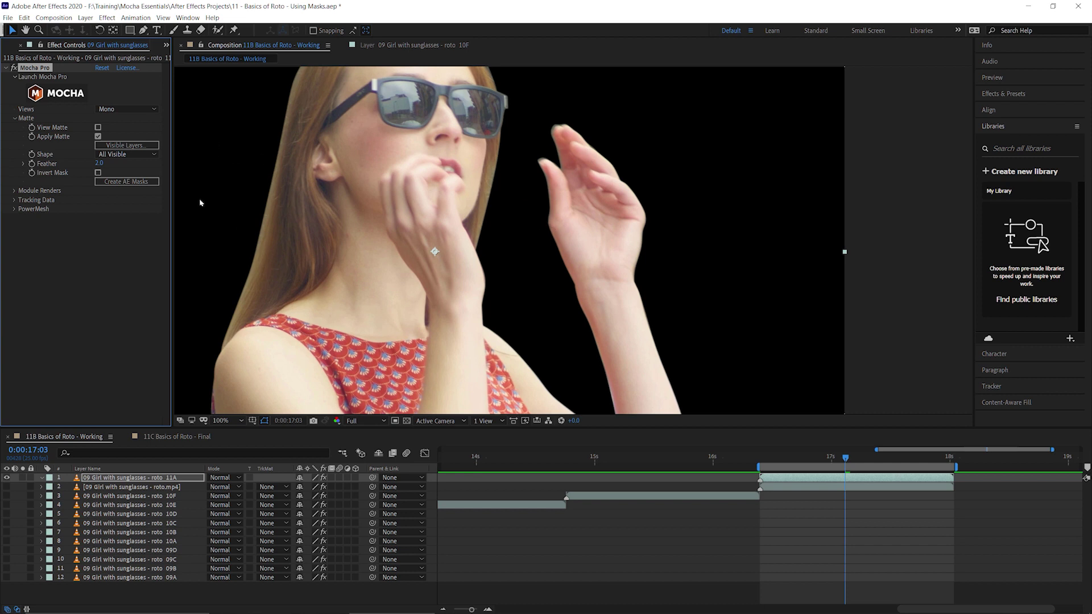
click(68, 93)
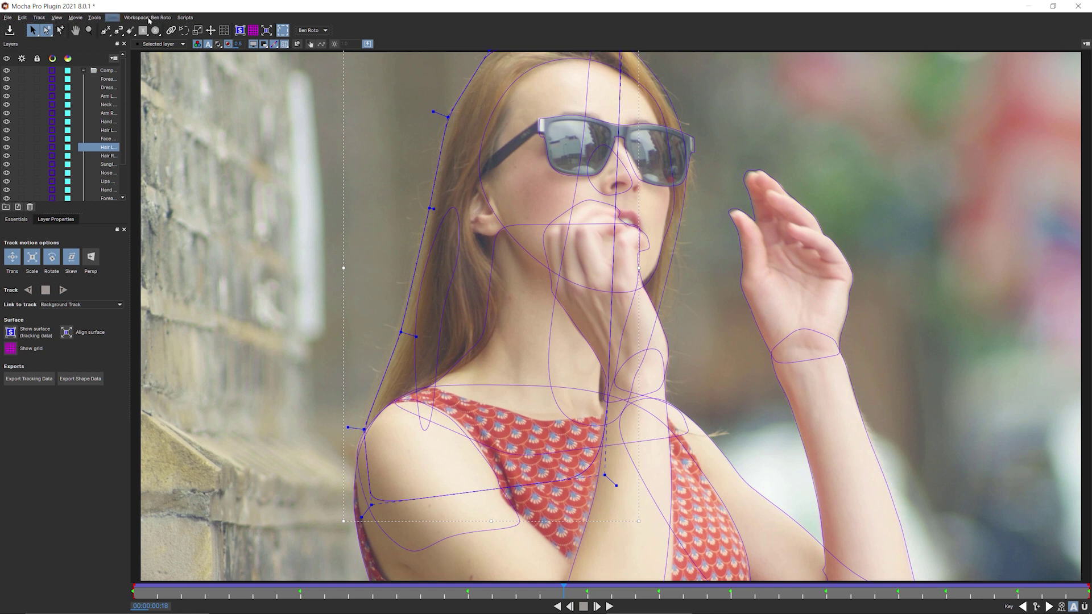
Add the Edge Properties panel and dock it above the Layers panel in the sidebar
right_click(370, 32)
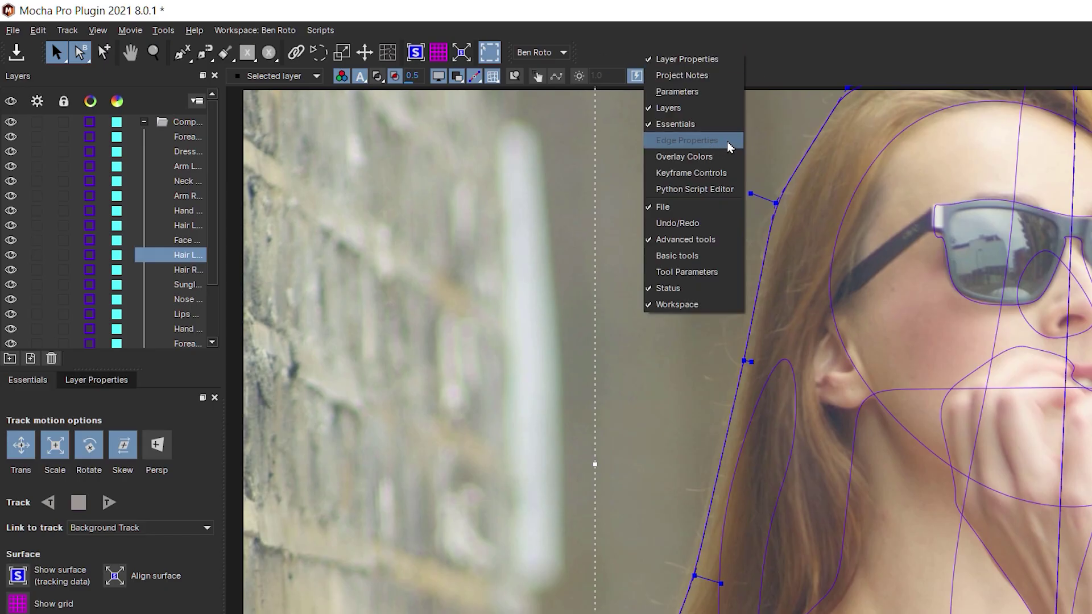
click(729, 146)
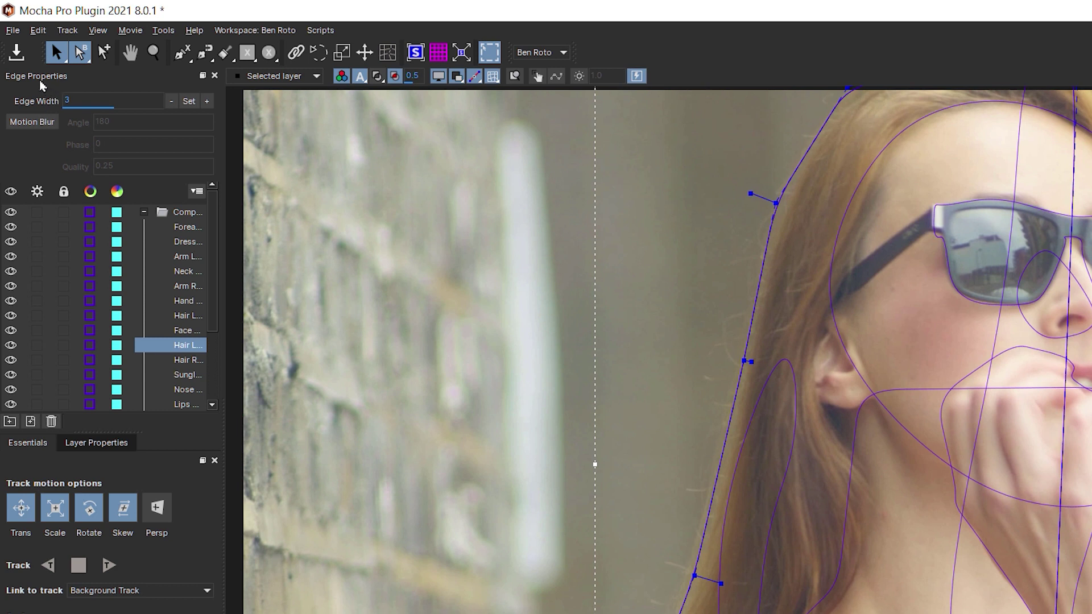
drag(45, 78, 95, 593)
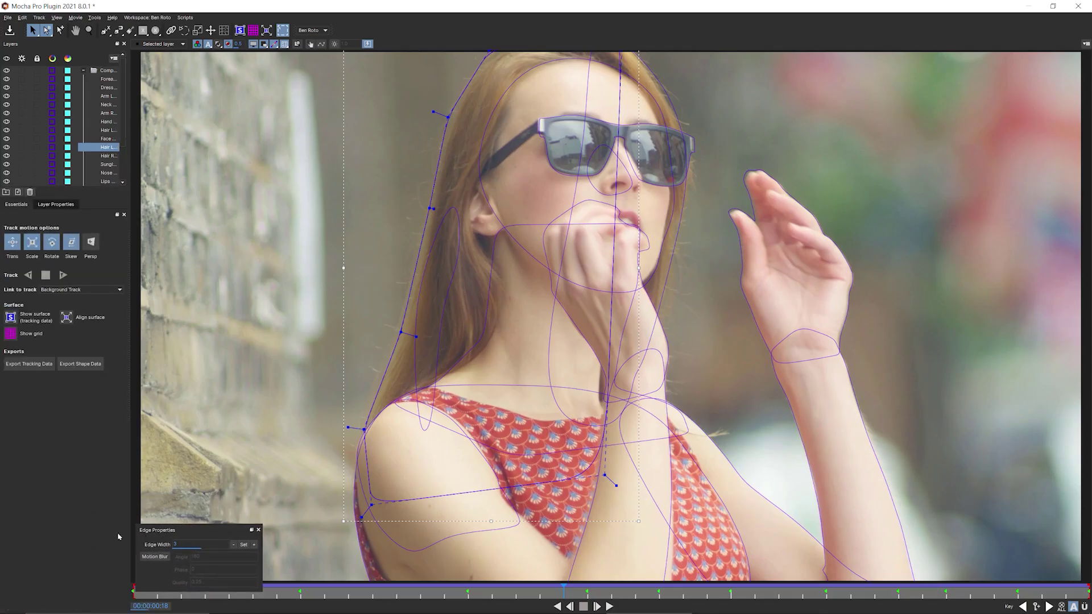
drag(62, 528, 85, 561)
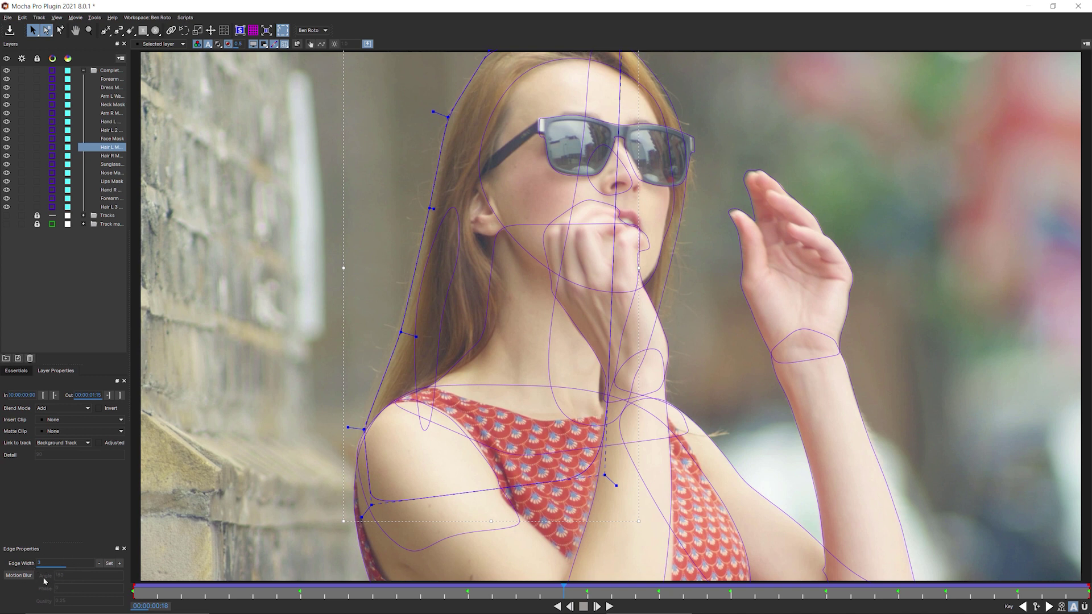
drag(25, 549, 23, 75)
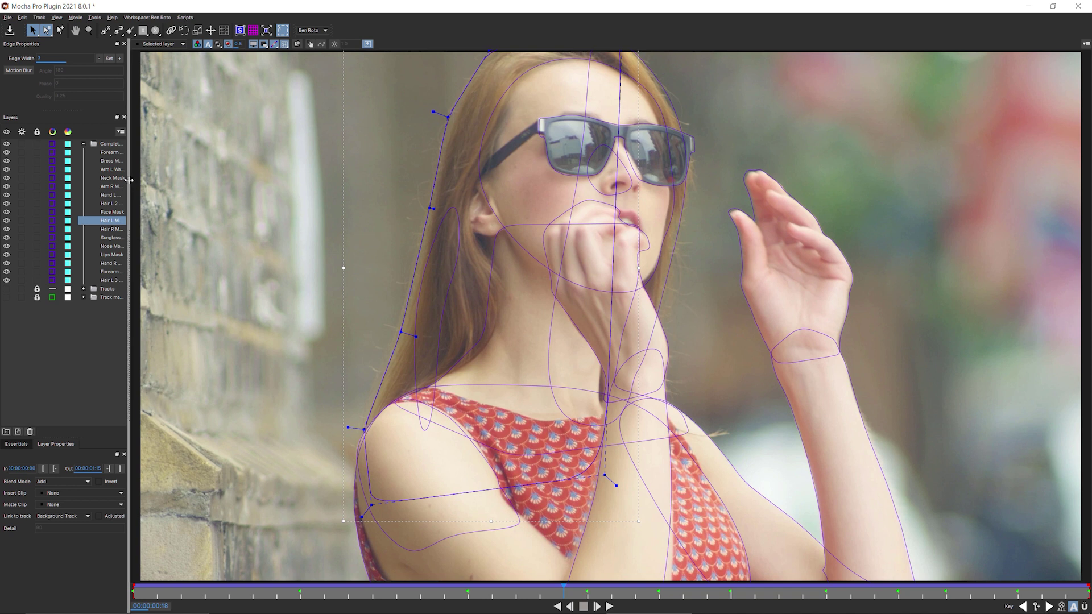
Widen the layer list, select Hand R Mask, and try orange as its colour
drag(130, 180, 166, 179)
click(103, 263)
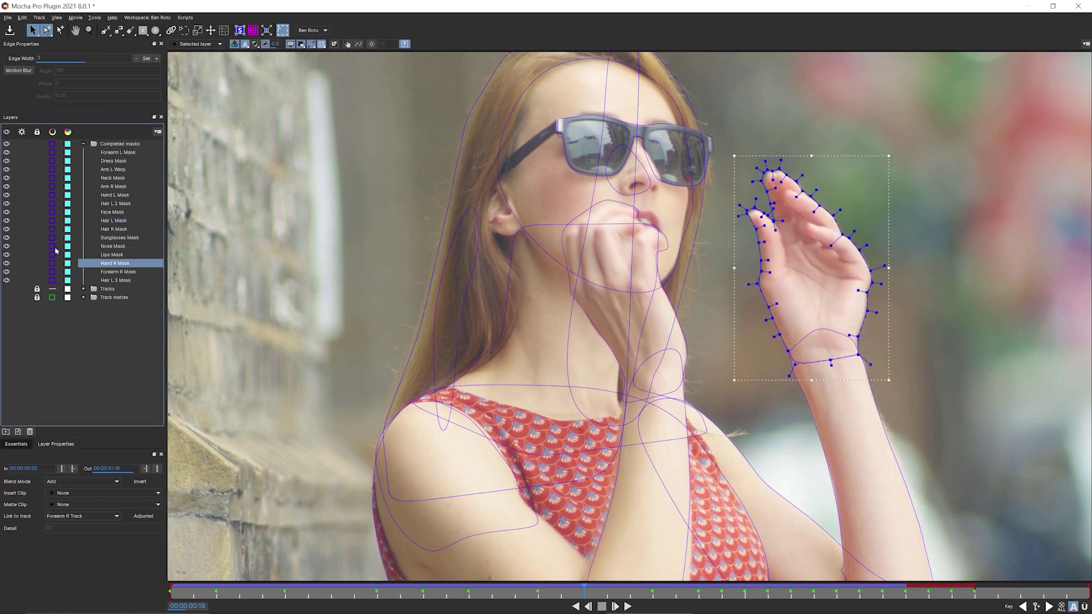
click(67, 264)
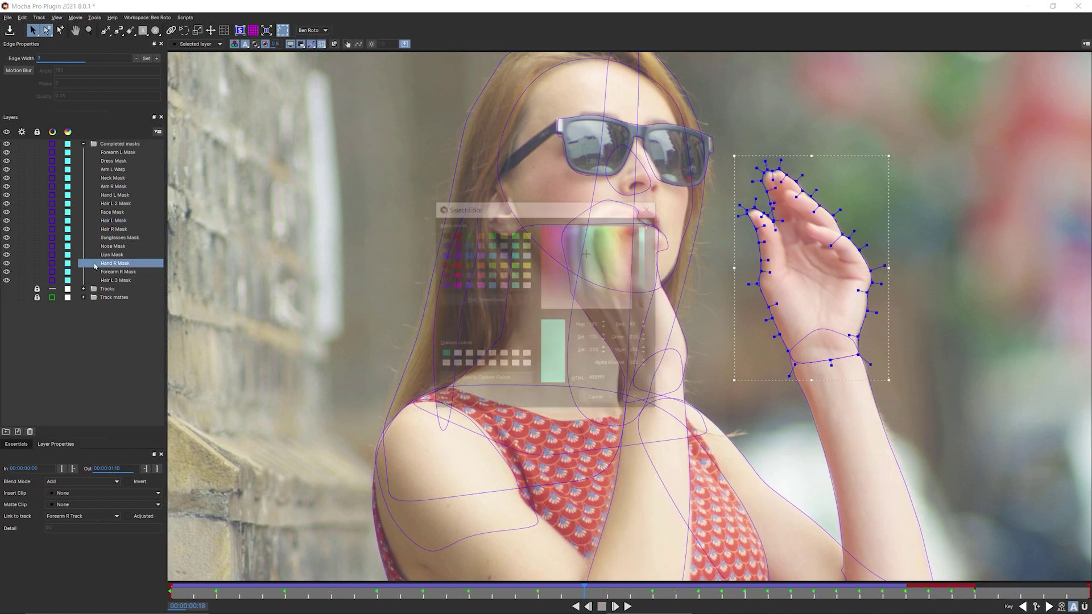
click(478, 266)
click(637, 401)
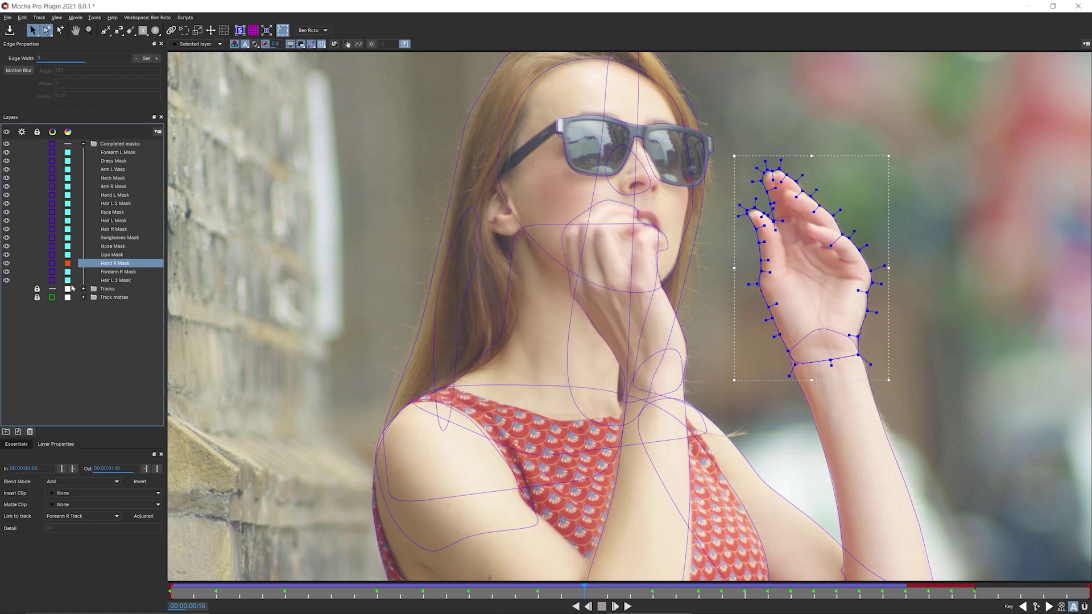
Try green, settle on magenta for the Hand R Mask, and zoom in on the hand
click(68, 263)
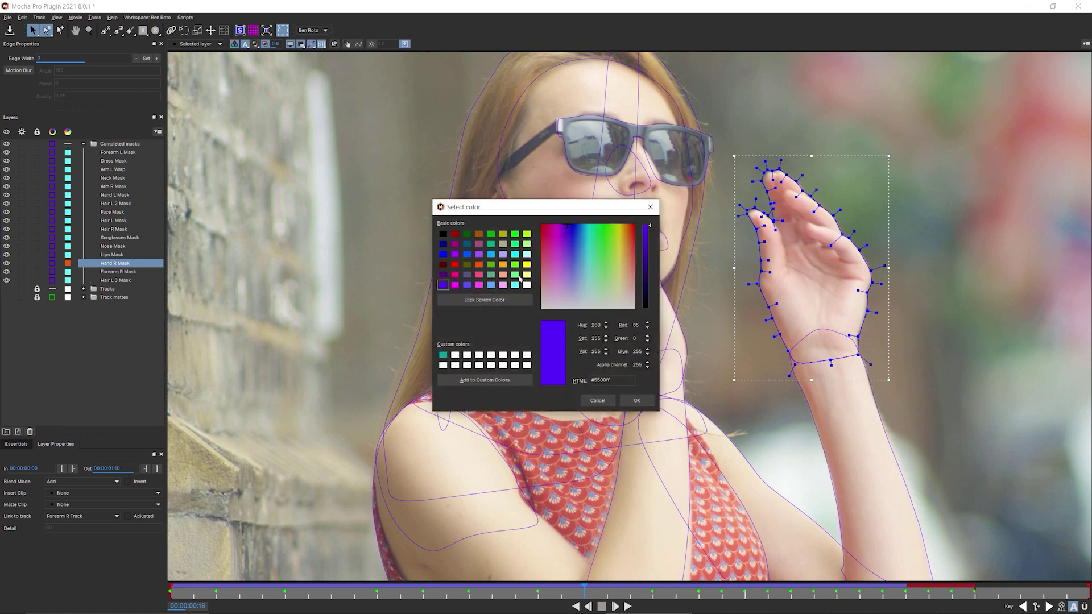
click(515, 274)
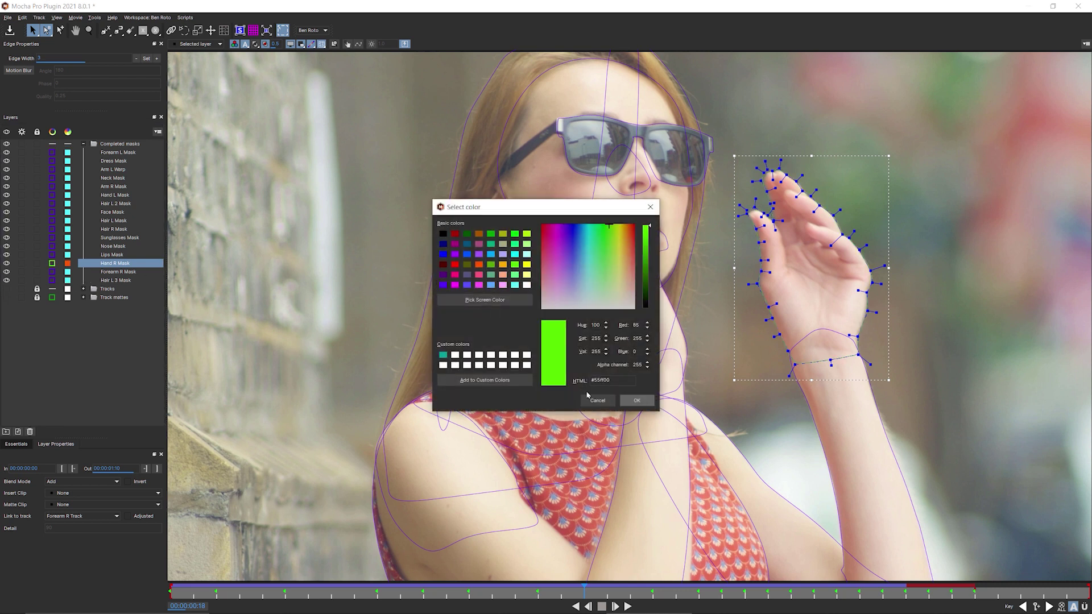
key(Return)
click(67, 264)
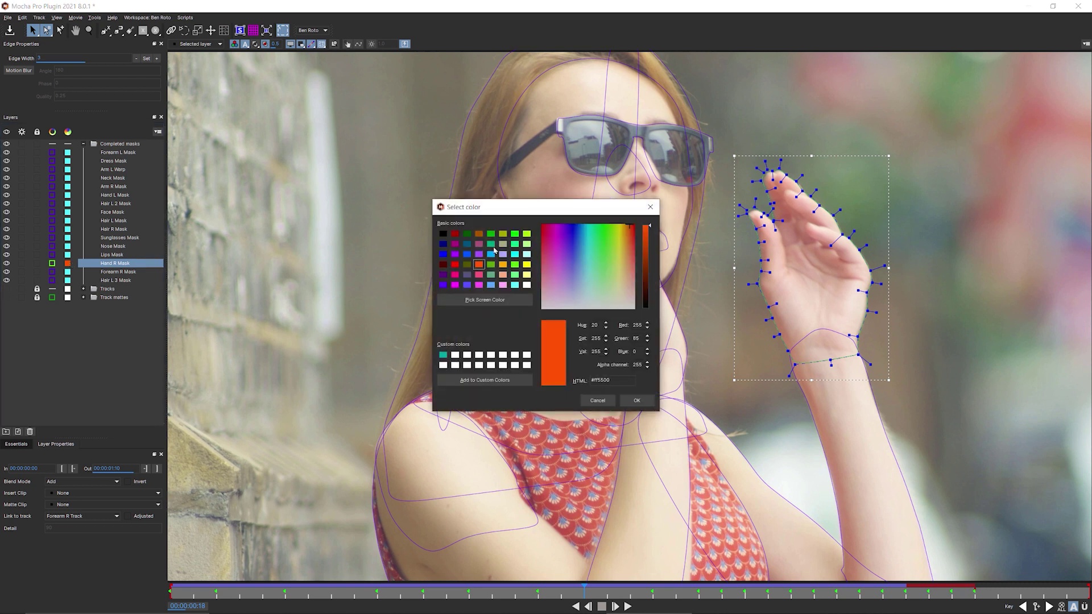
click(456, 285)
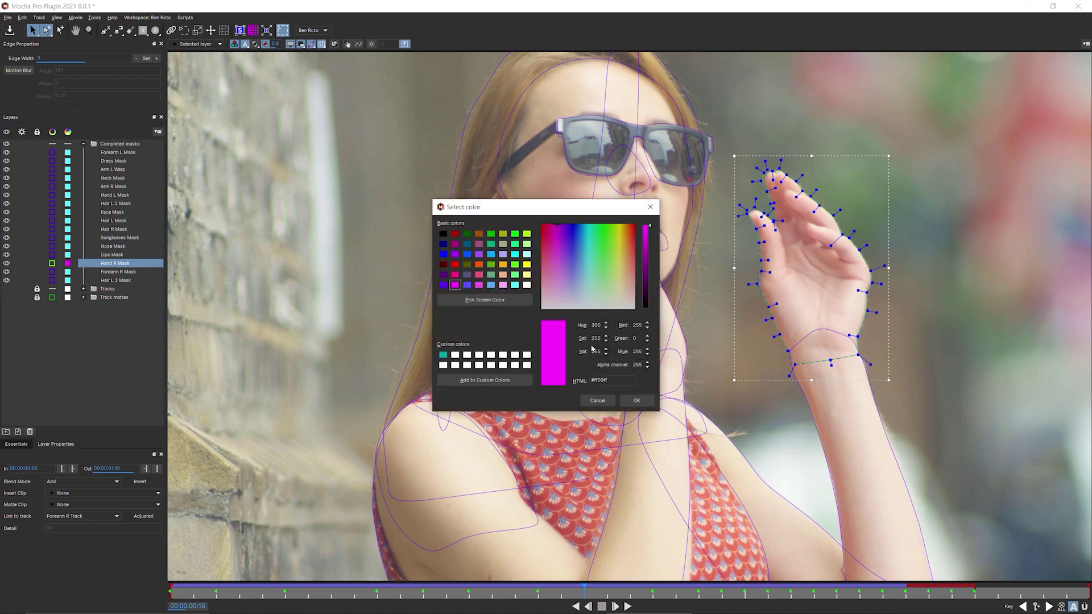
click(637, 400)
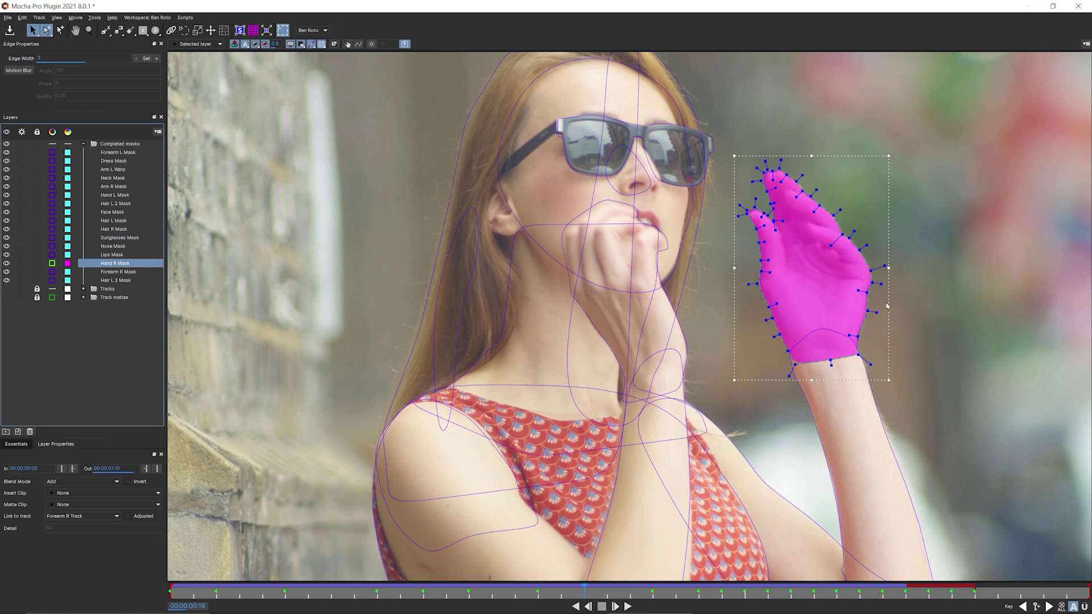
key(z)
mouse_move(877, 302)
mouse_down()
mouse_move(831, 103)
mouse_move(765, 300)
mouse_move(680, 345)
mouse_up()
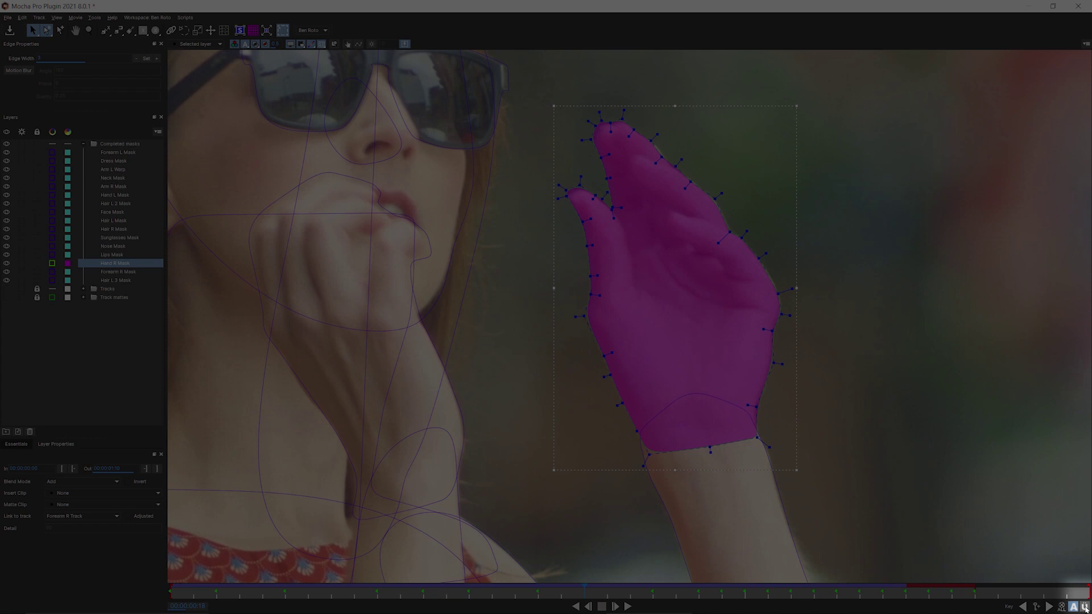
click(1085, 608)
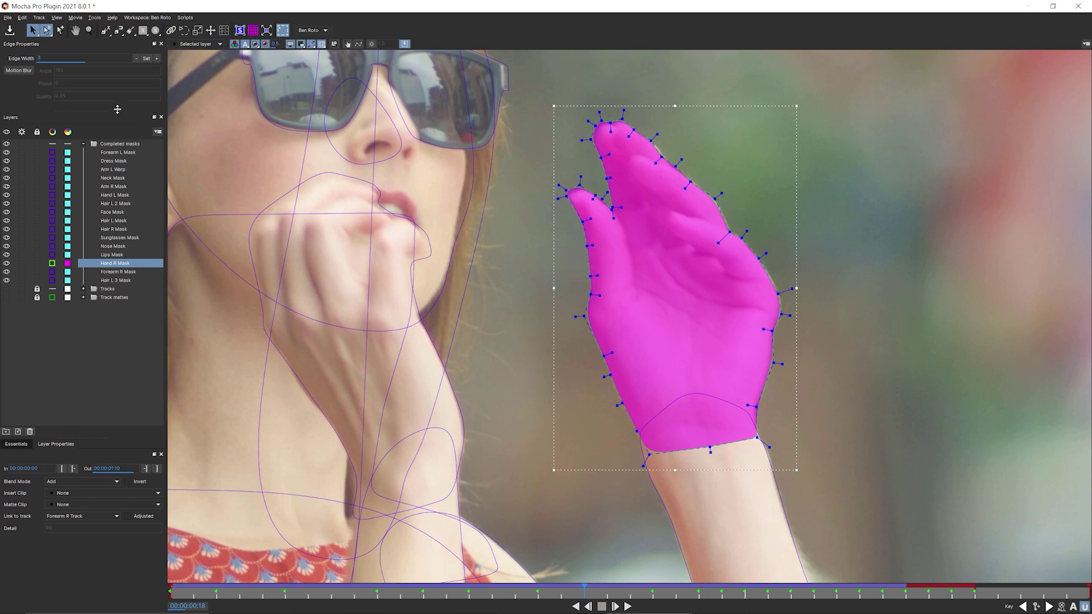
double_click(39, 58)
text(10.)
drag(31, 70, 24, 71)
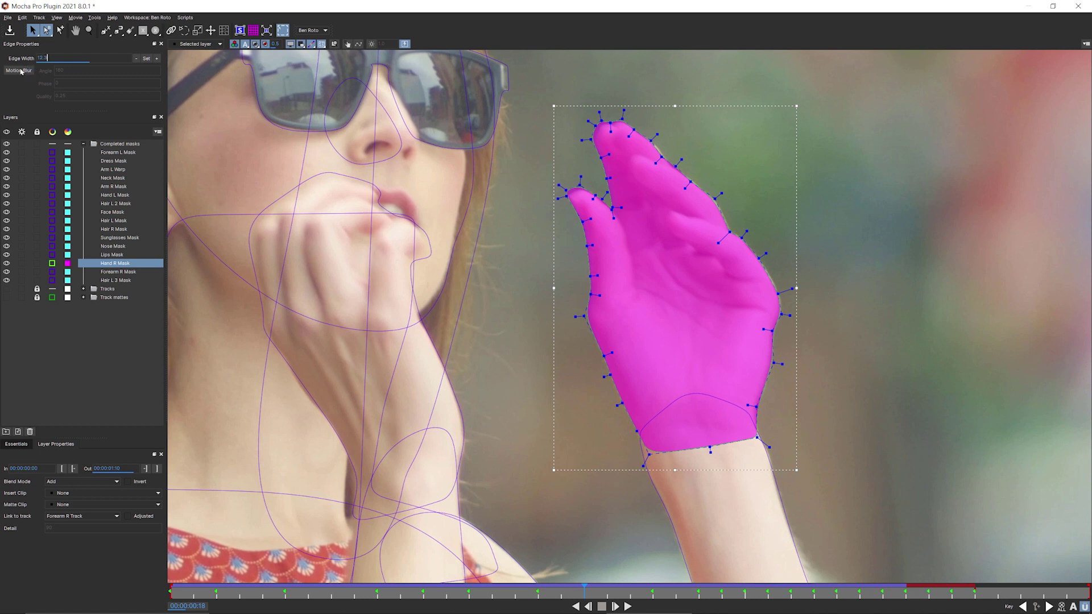
click(147, 60)
click(158, 61)
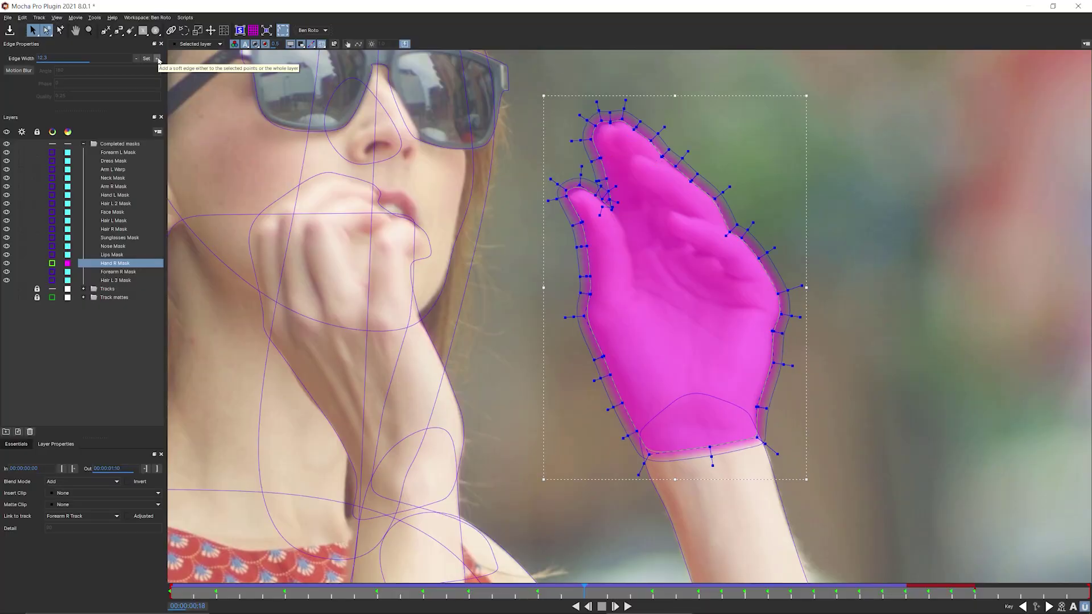
click(158, 61)
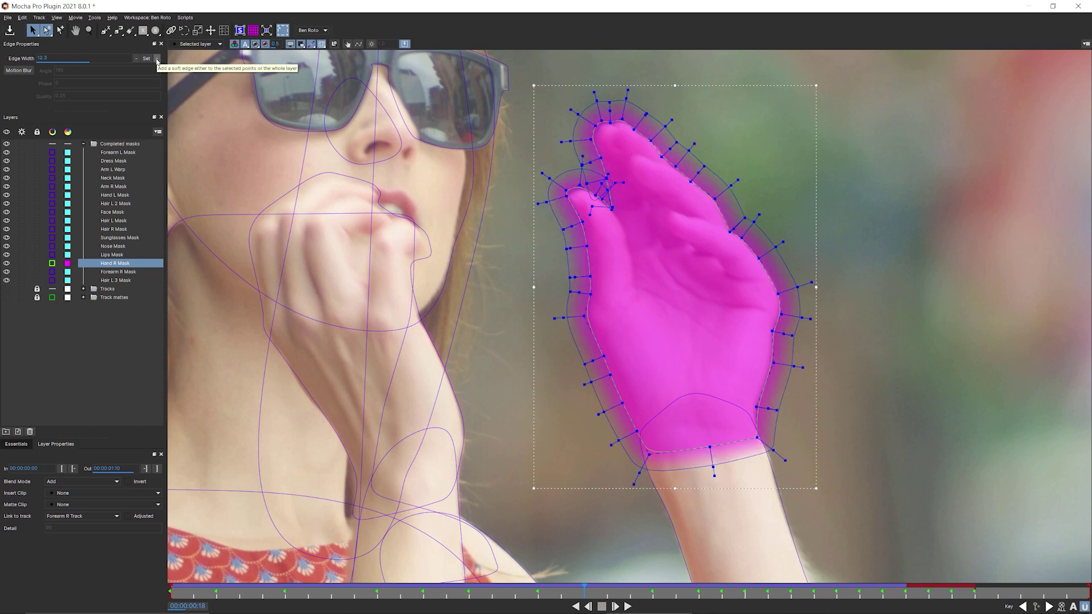
click(157, 60)
click(157, 60)
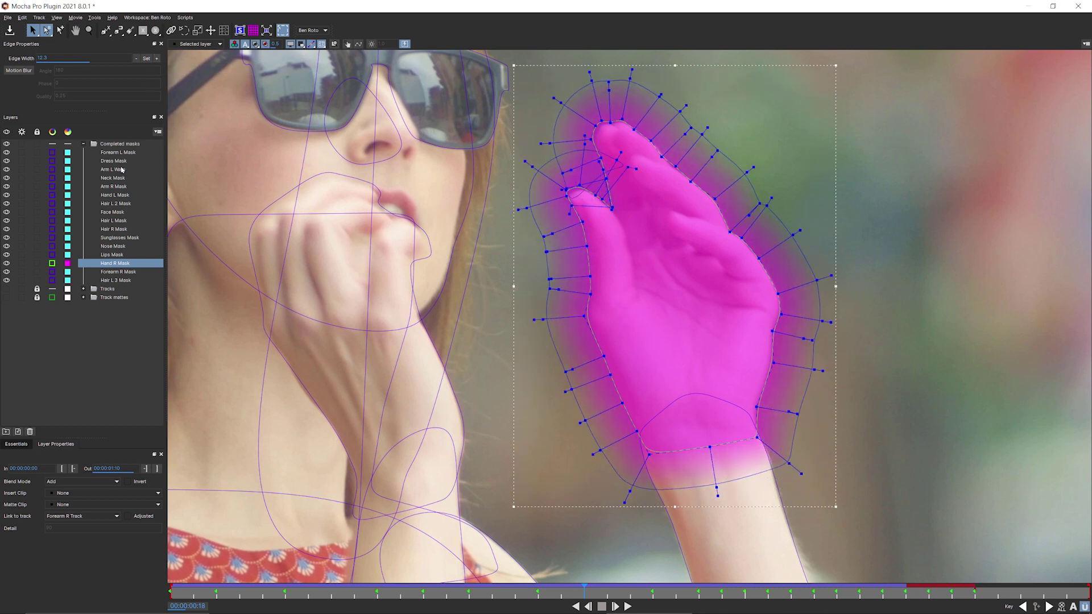
click(134, 59)
click(134, 59)
click(134, 59)
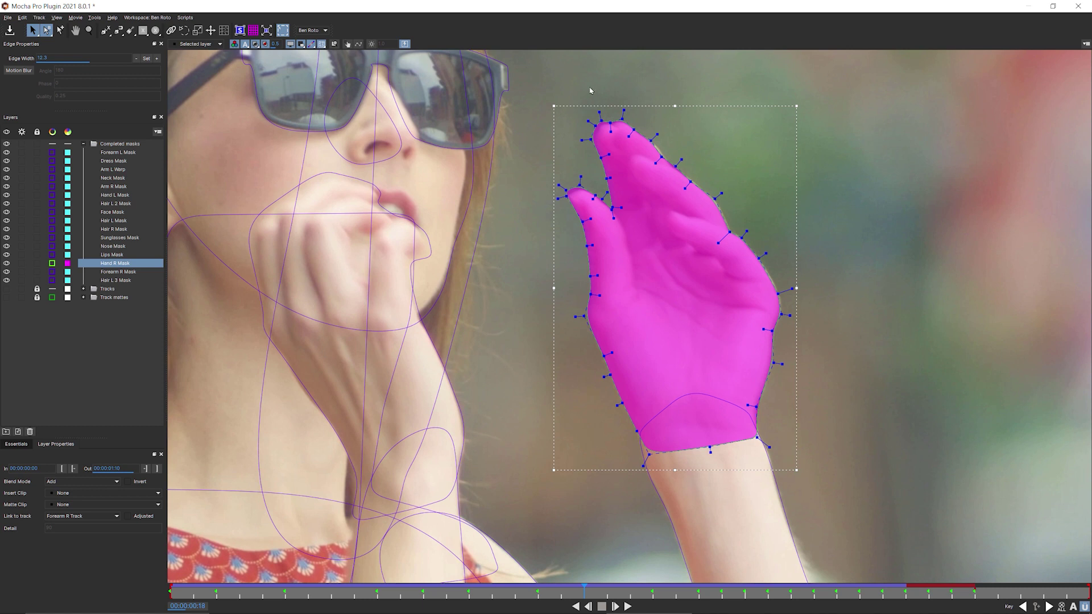
Select the top fingertip points, try widening and narrowing their edge, then show the pick-point modes
drag(592, 90, 769, 202)
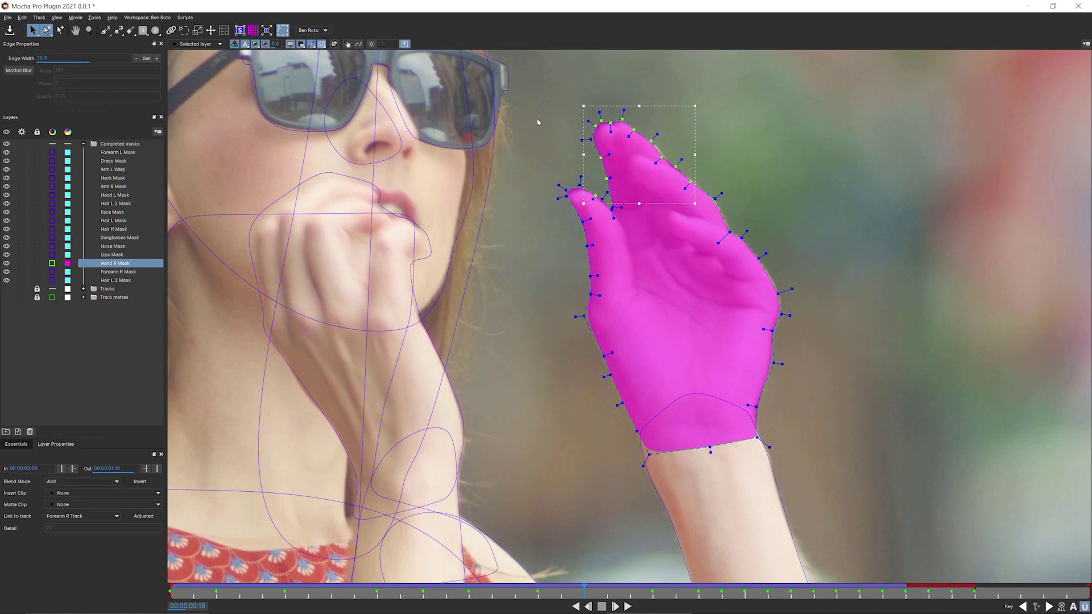
shift+click(590, 139)
click(157, 59)
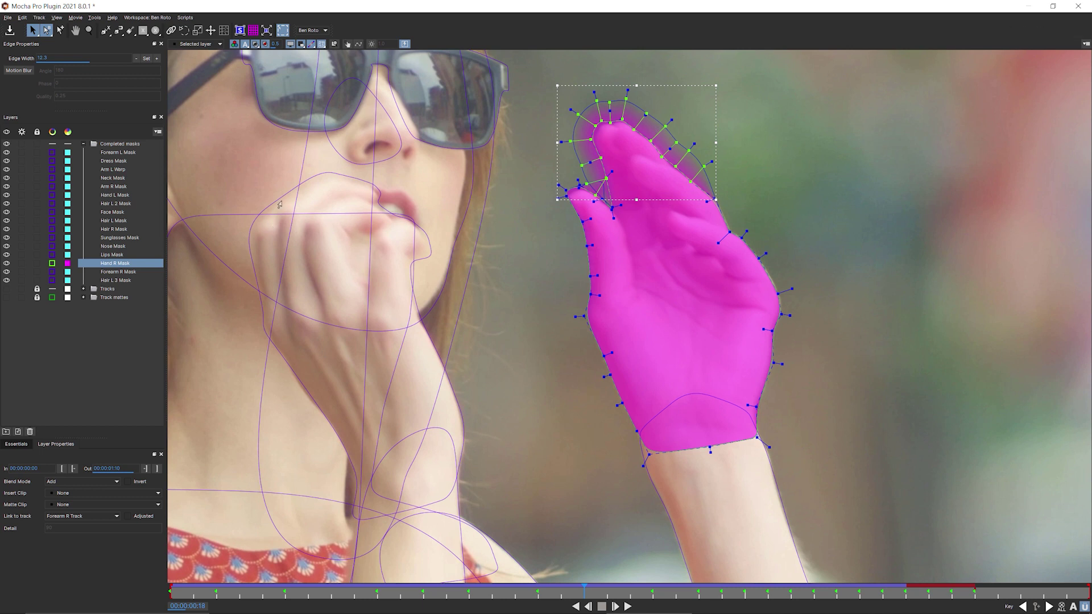
click(136, 59)
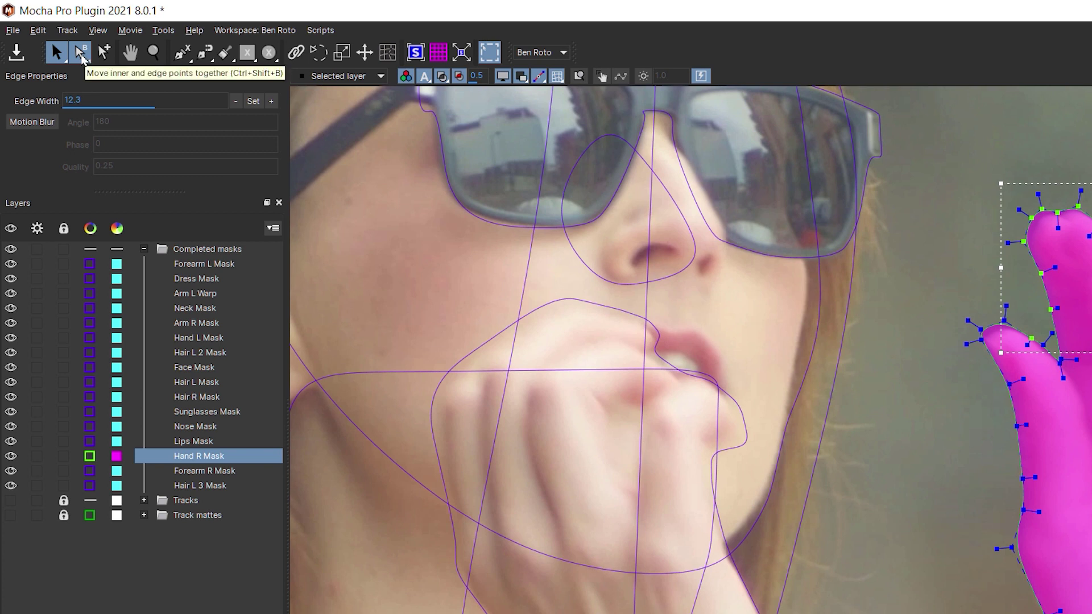
click(82, 57)
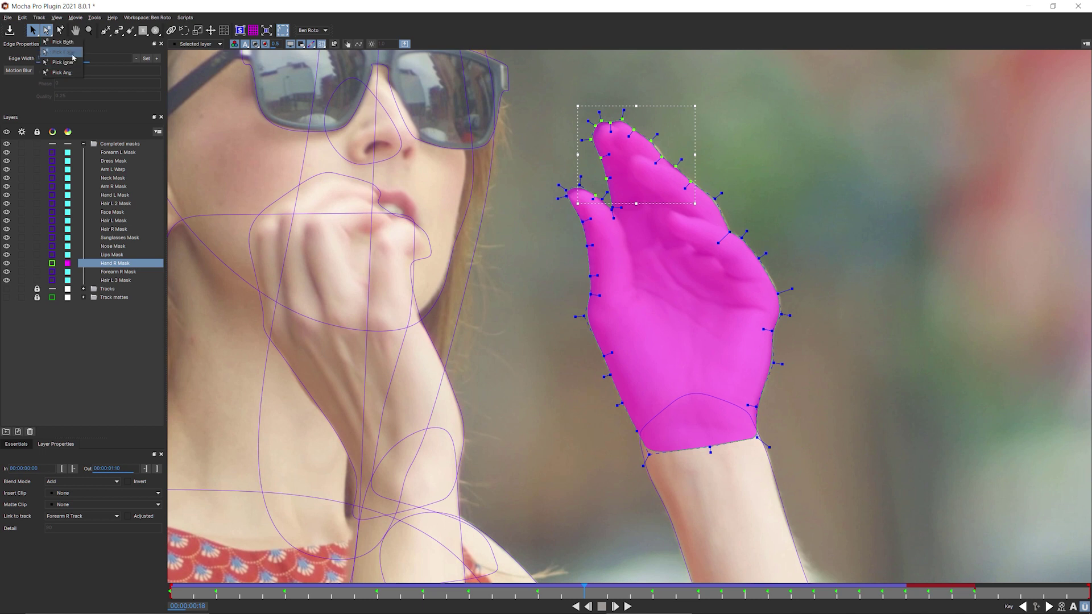
Using Pick Edge, pull the top fingertip's edge point upward to shape a pointed tip
click(73, 56)
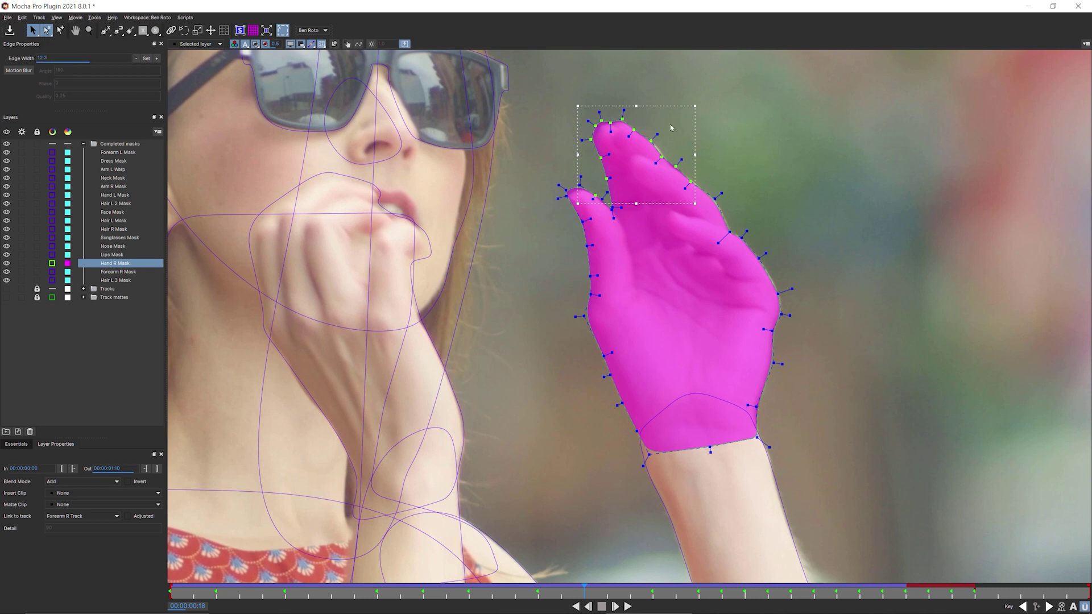
drag(611, 122, 626, 64)
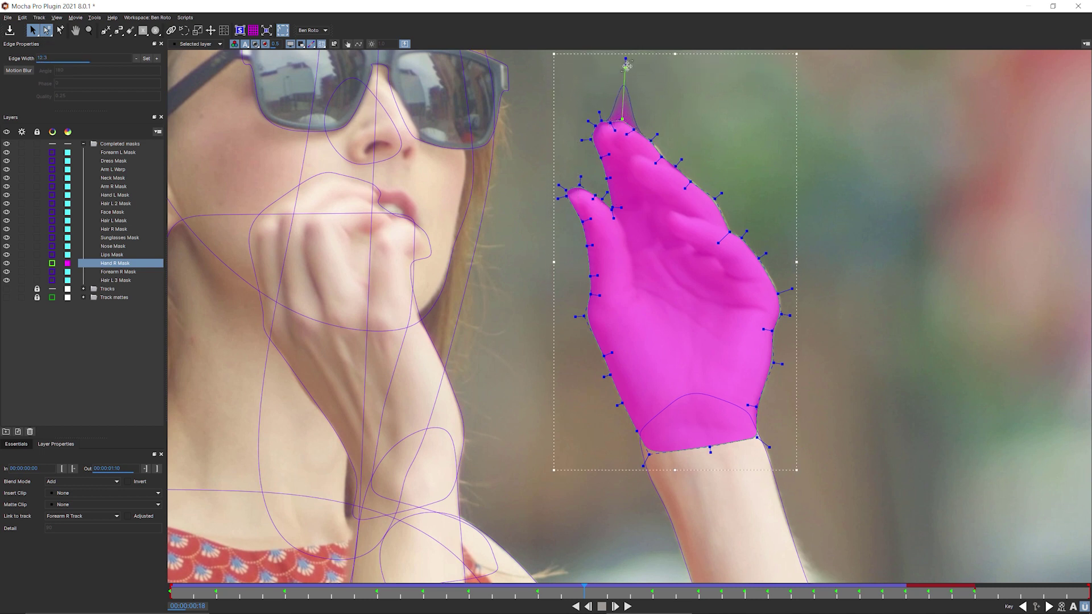
drag(627, 63, 623, 67)
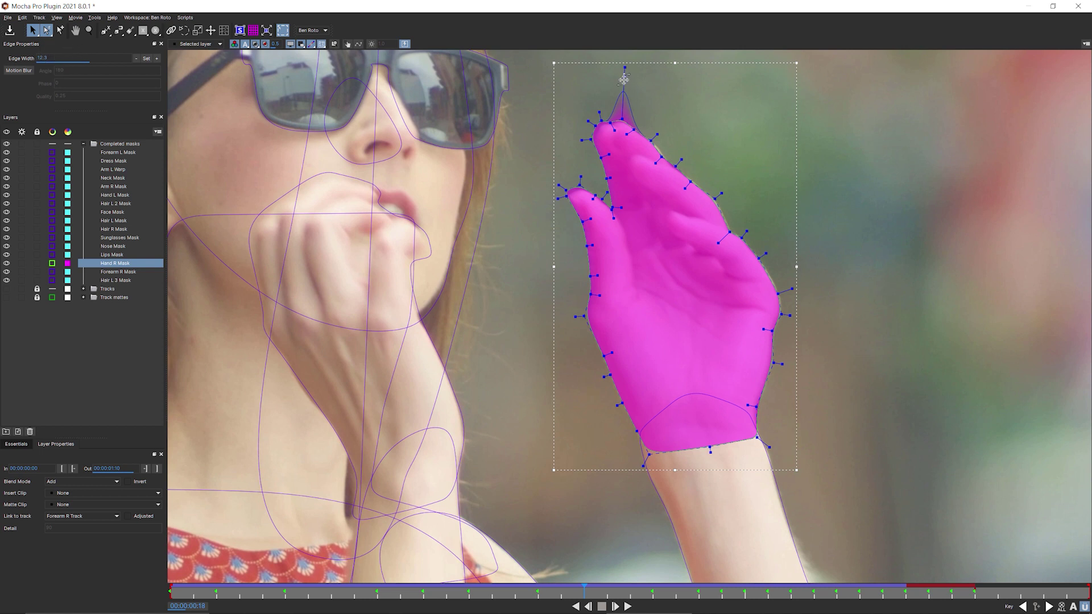
key(ctrl+shift+a)
click(627, 126)
drag(624, 130, 620, 121)
Switch point-picking mode and refine the fingertip soft edge and upper-right finger contour handles
drag(53, 35, 68, 75)
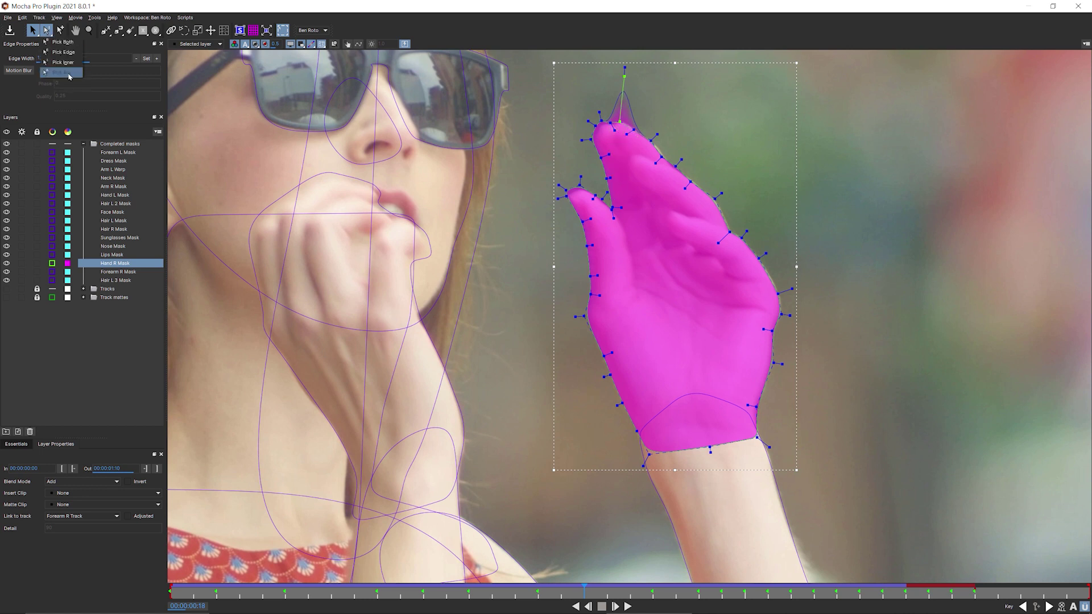
click(68, 76)
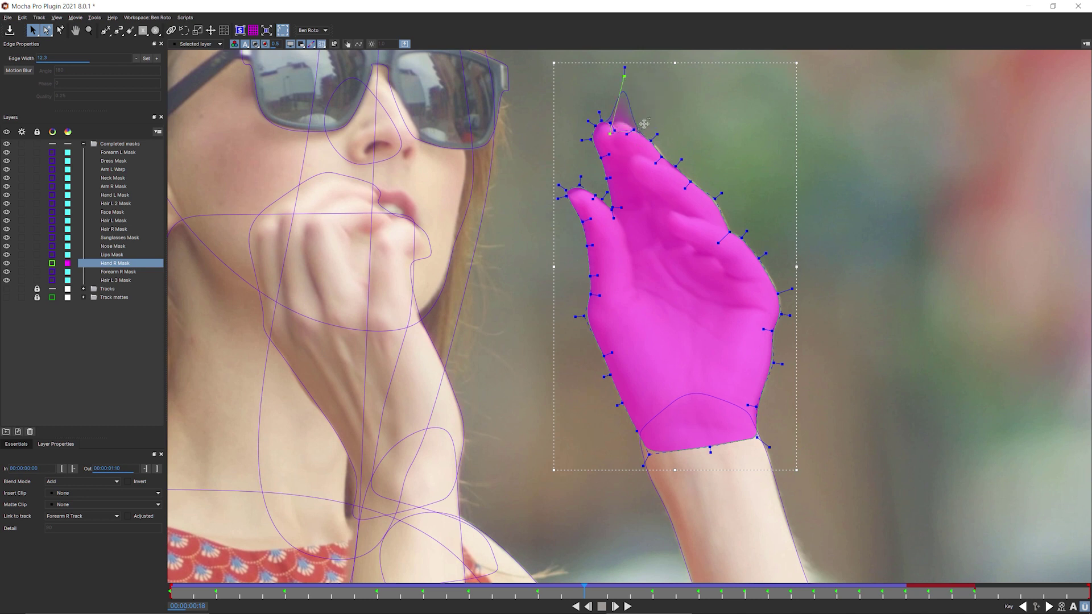
drag(625, 77, 655, 145)
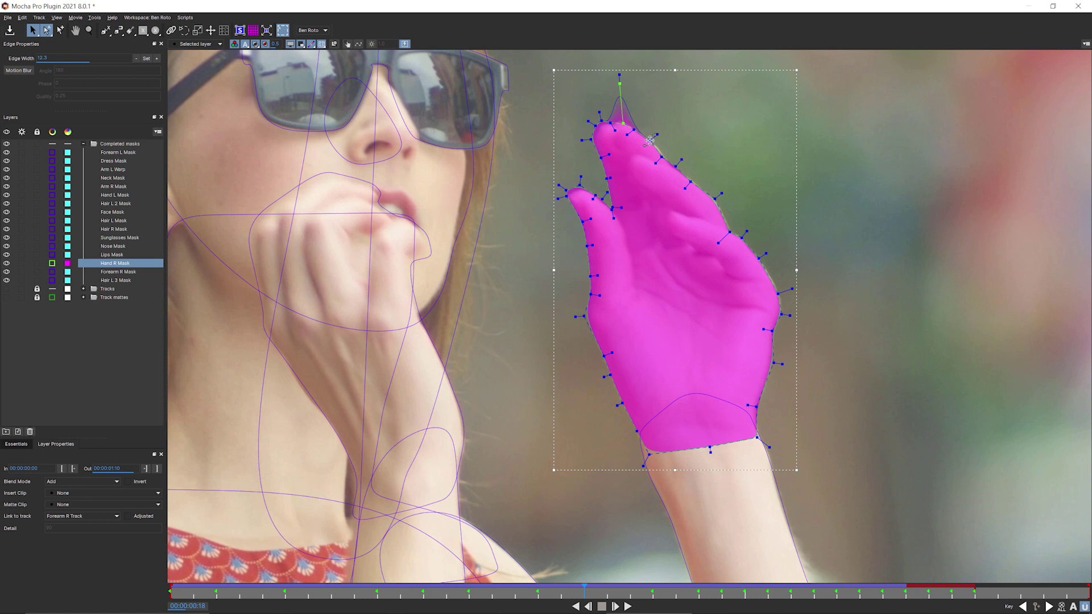
key(Right)
drag(708, 92, 696, 137)
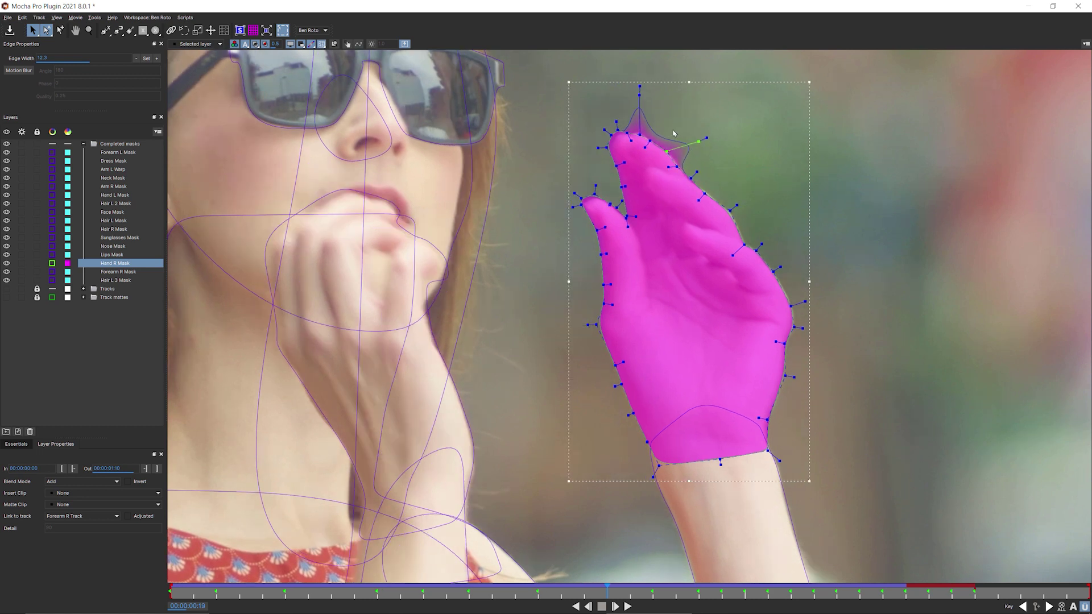
mouse_move(698, 141)
mouse_down()
mouse_move(672, 148)
mouse_move(699, 118)
mouse_up()
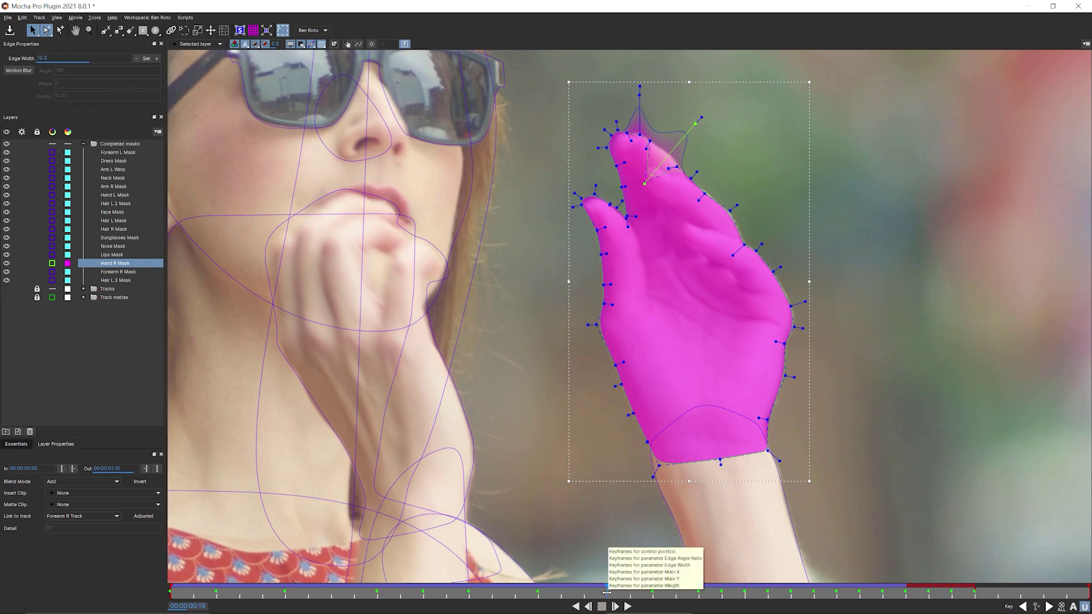
Review the fingertip edge across later frames, then check the point-picking modes
mouse_move(606, 589)
mouse_down()
mouse_move(690, 589)
mouse_move(530, 554)
mouse_move(509, 533)
mouse_move(532, 538)
mouse_up()
click(517, 264)
key(Right)
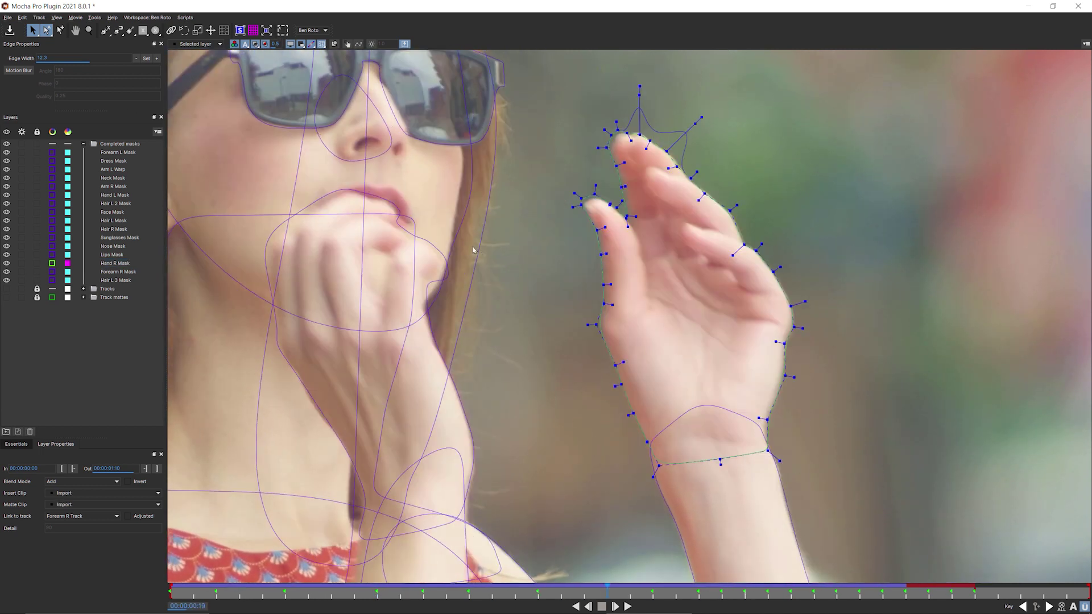
key(Right)
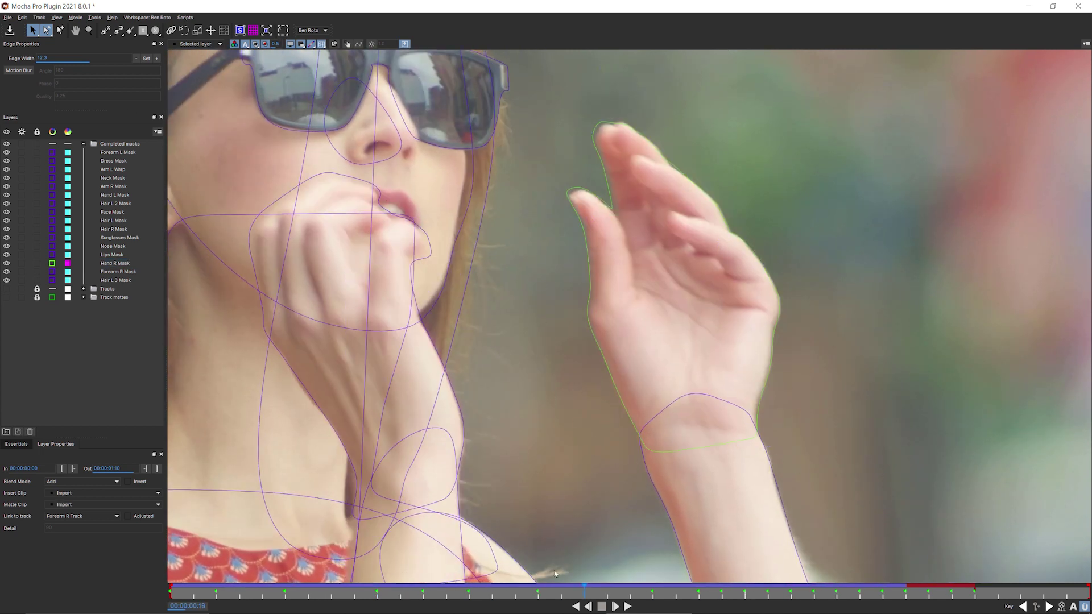
drag(583, 590, 652, 588)
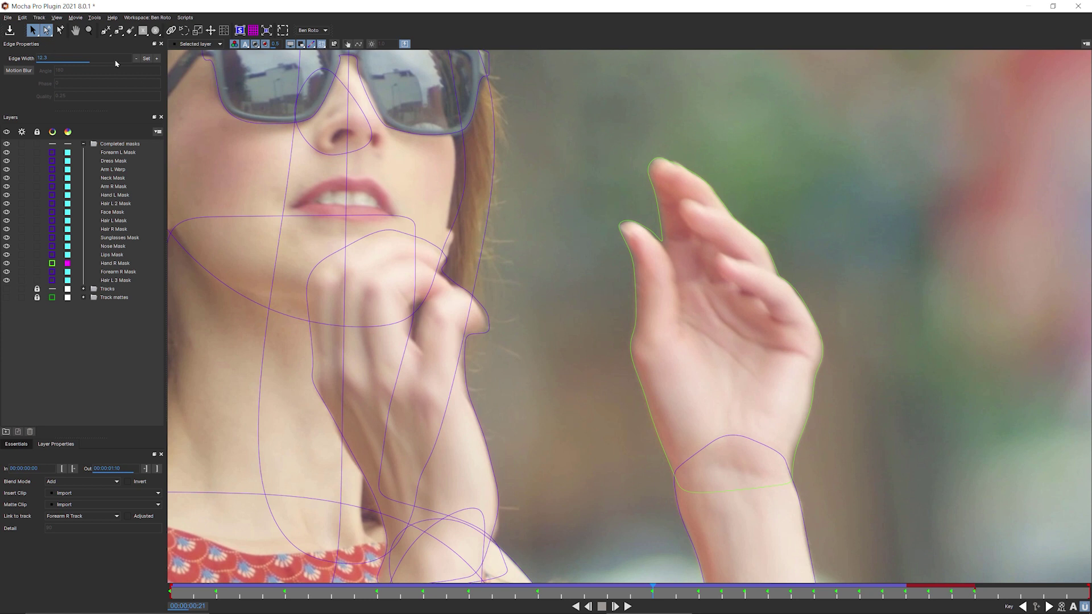
click(47, 32)
click(61, 42)
On Hand R Mask, move the spike point back onto the fingertip and enable Motion Blur
click(116, 263)
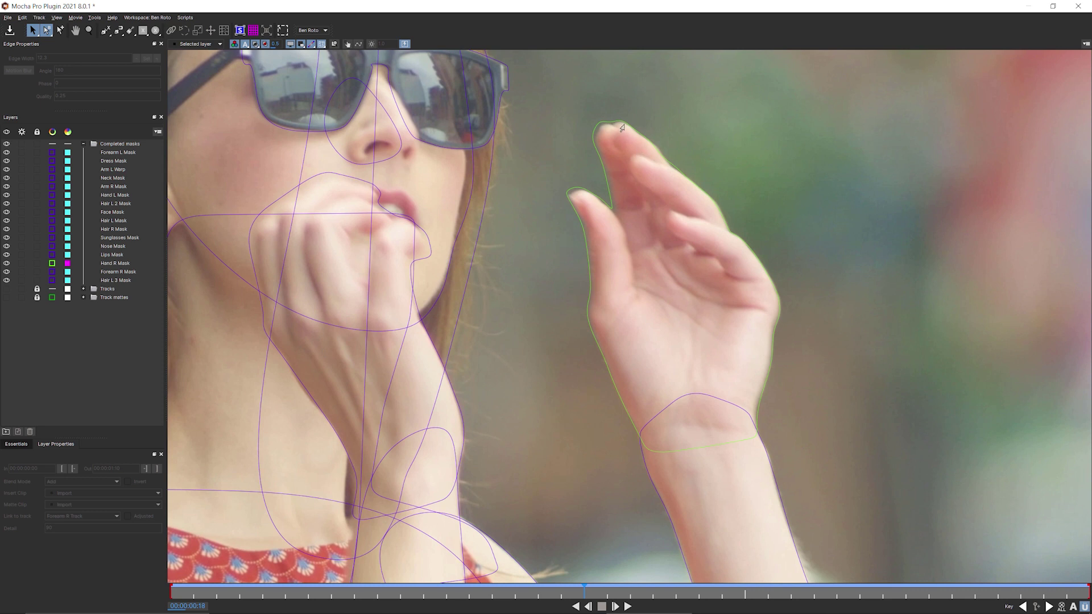
click(621, 129)
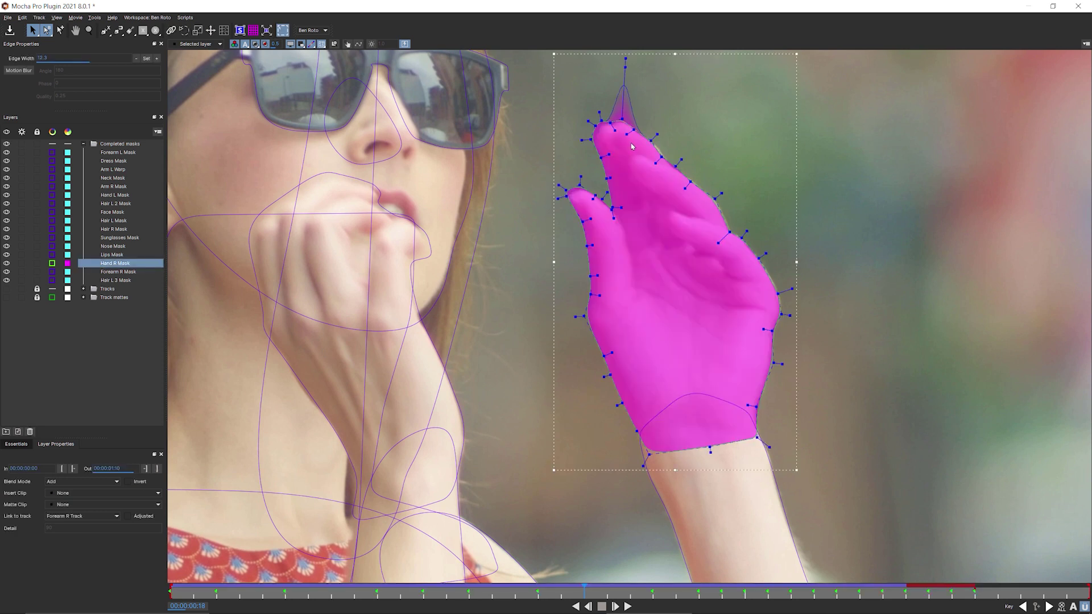
drag(623, 69, 623, 111)
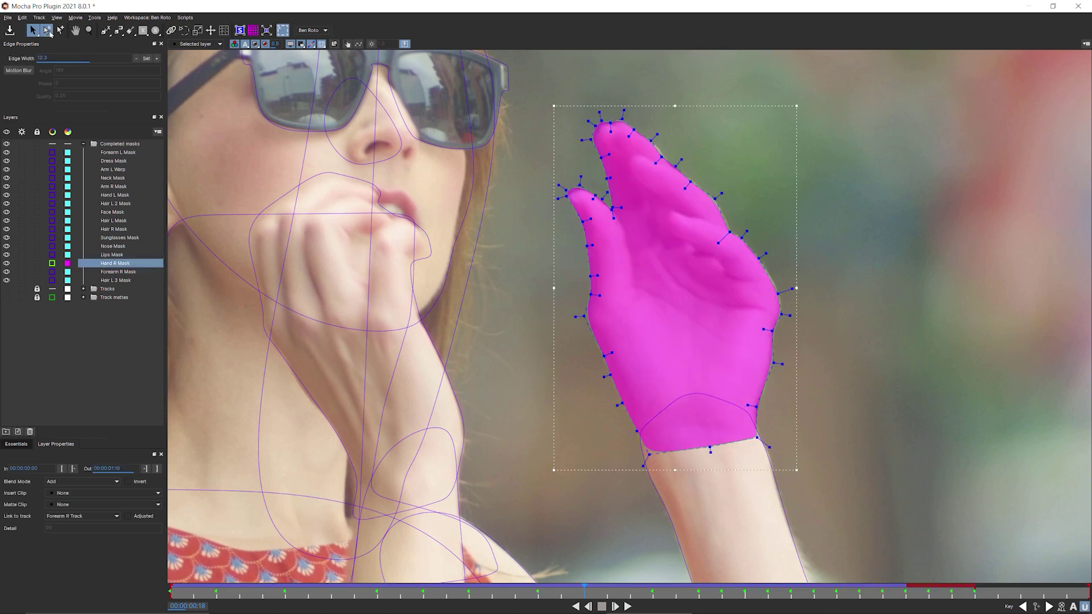
click(48, 32)
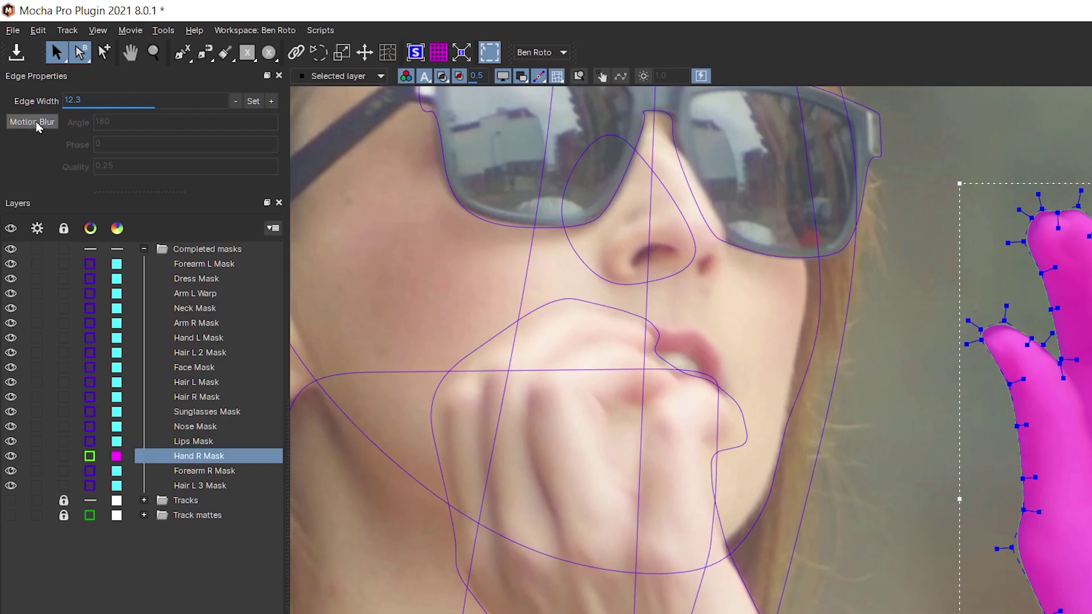
click(38, 125)
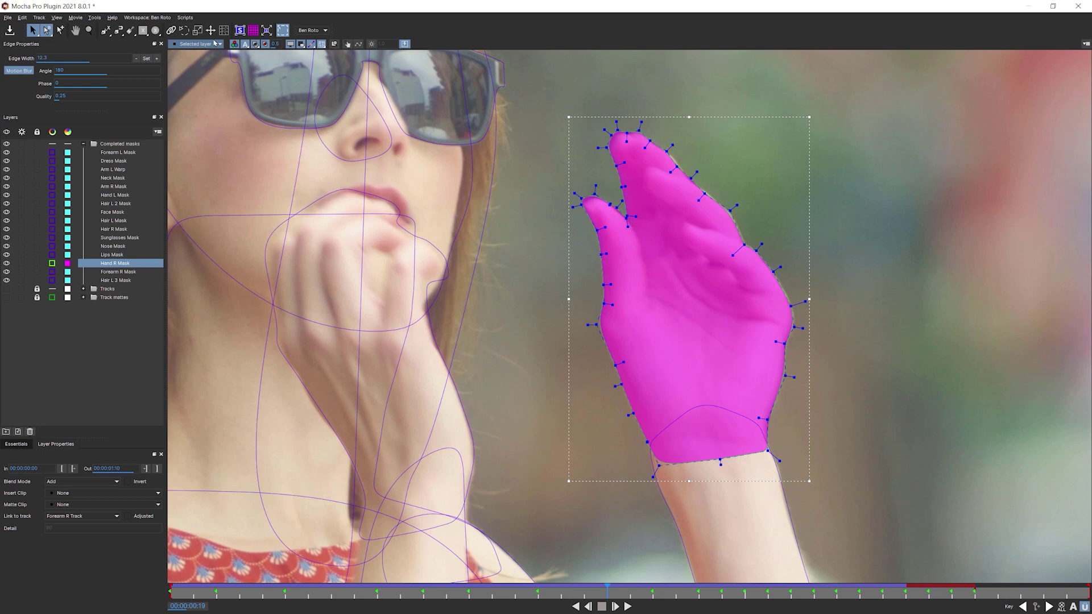
Enable motion blur on the Forearm L and Dress mask layers
click(219, 47)
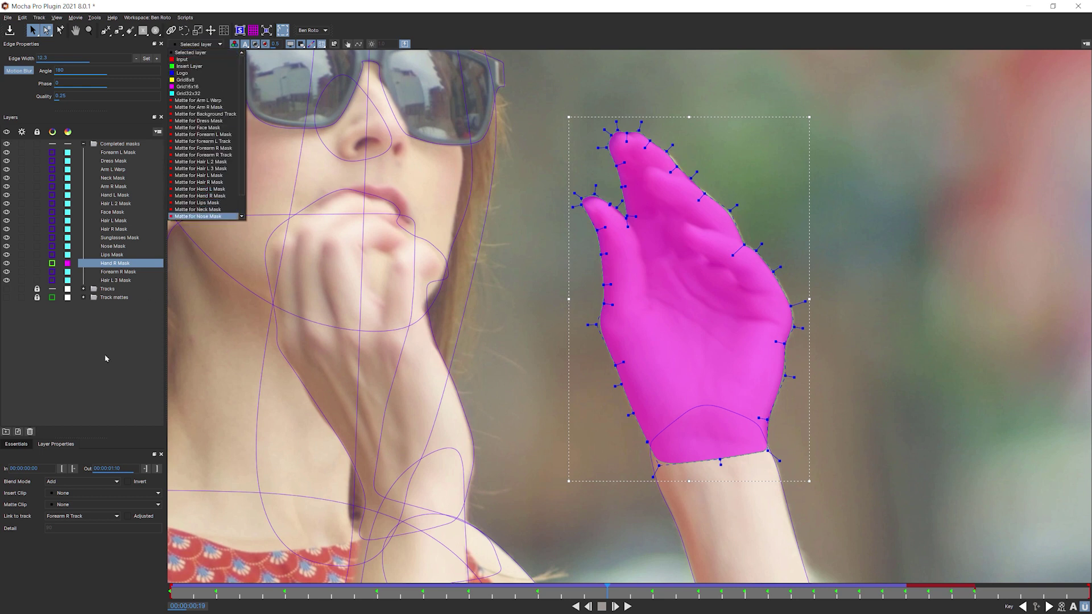
click(65, 368)
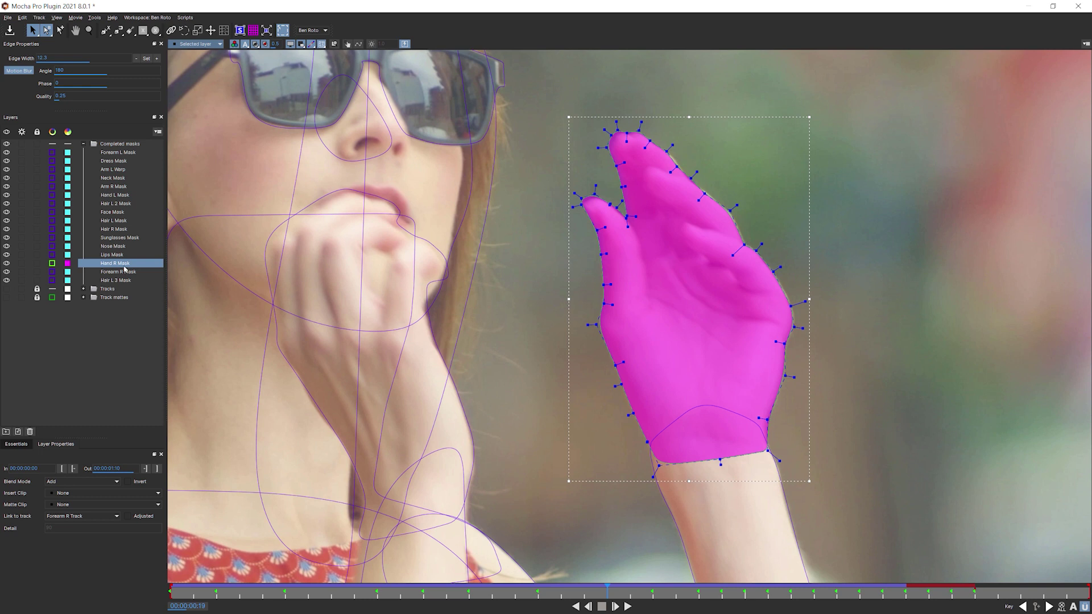
click(110, 152)
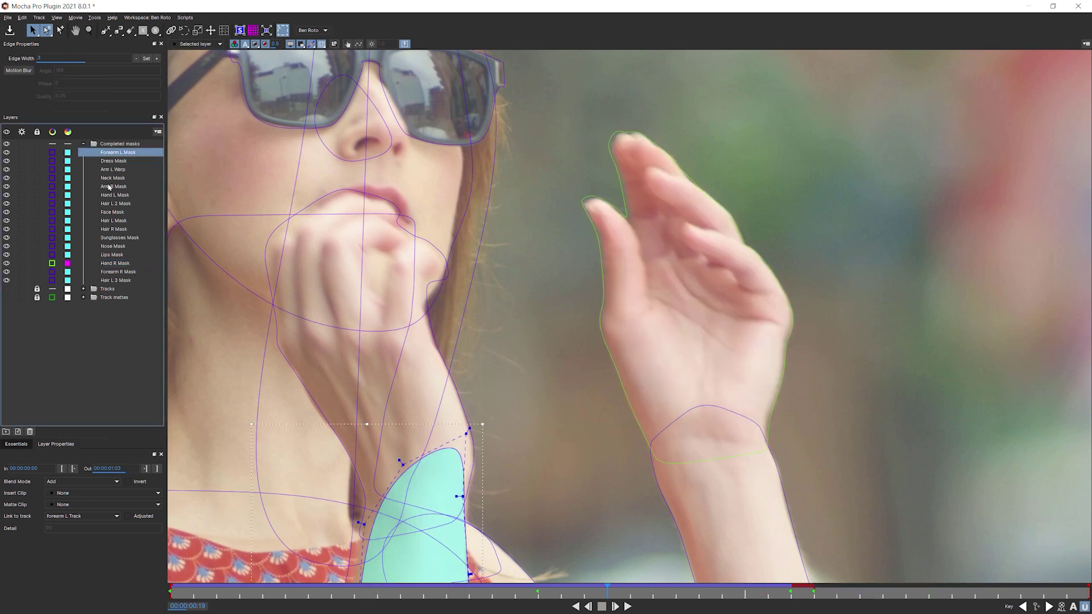
click(128, 161)
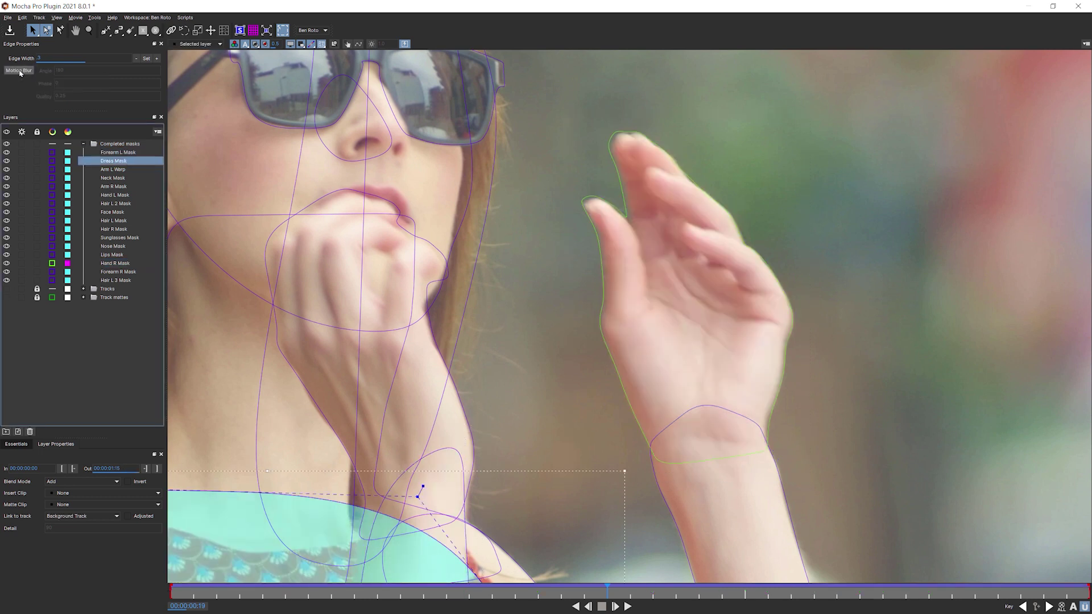
key(Down)
key(Down)
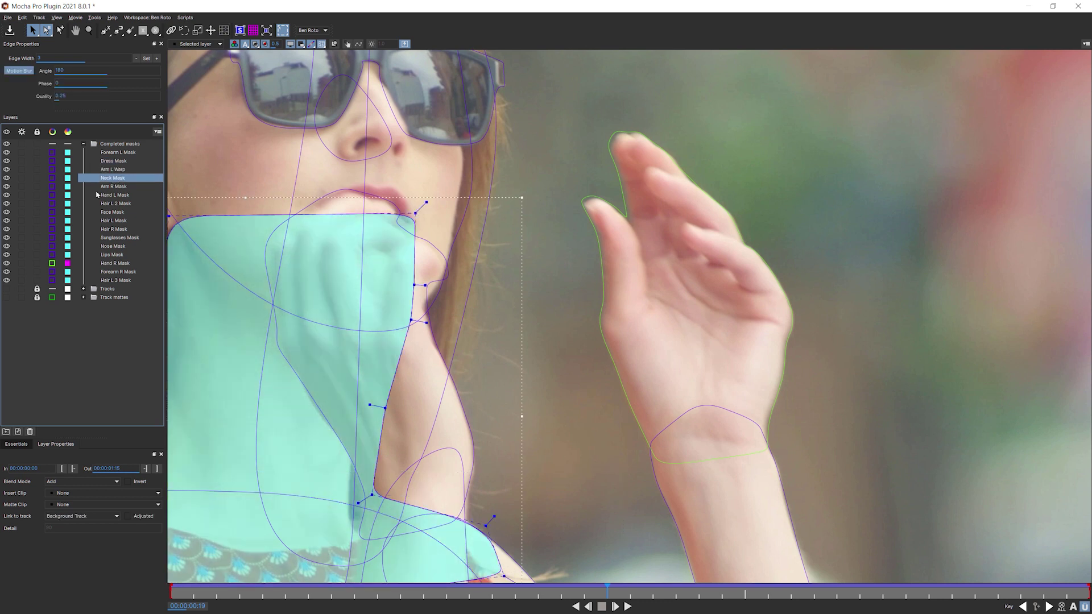
key(Down)
Enable motion blur on the Hand L, Face, Lips, Hair L and Hair R mask layers
click(102, 194)
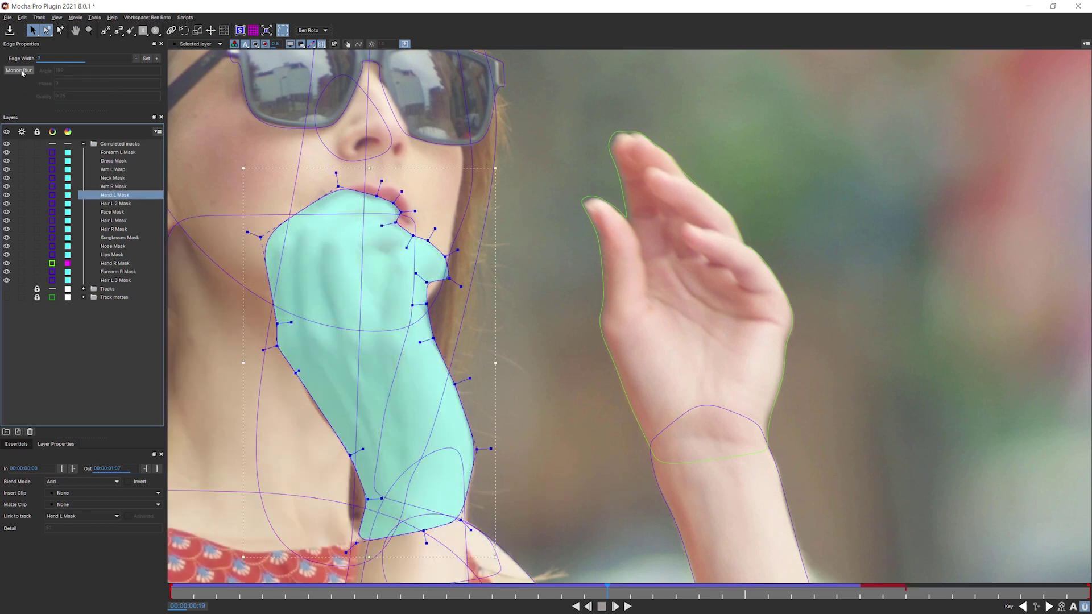
click(107, 212)
shift+click(115, 254)
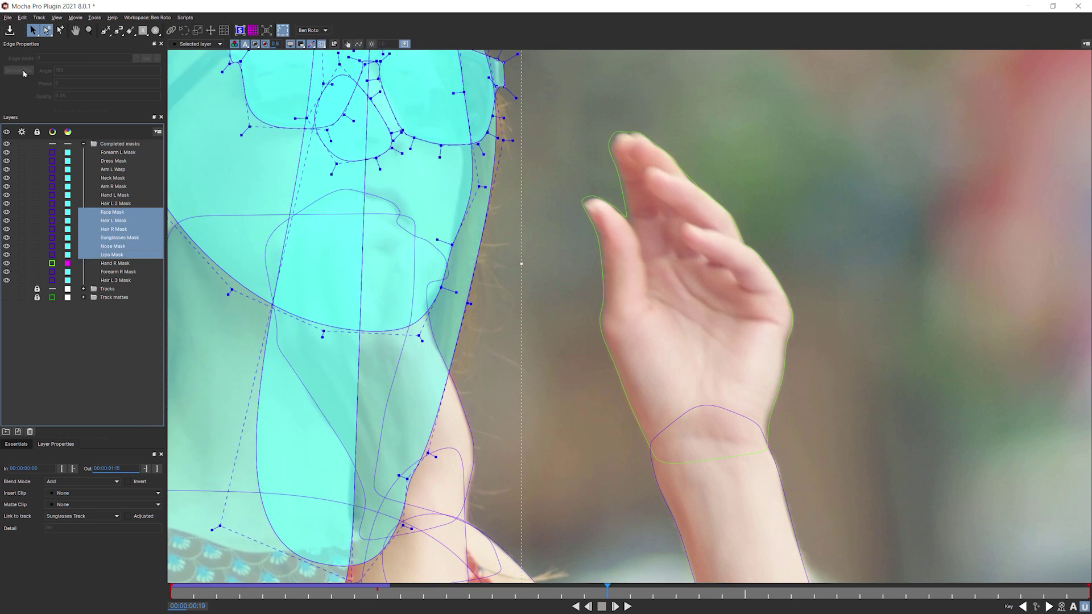
click(108, 212)
click(100, 221)
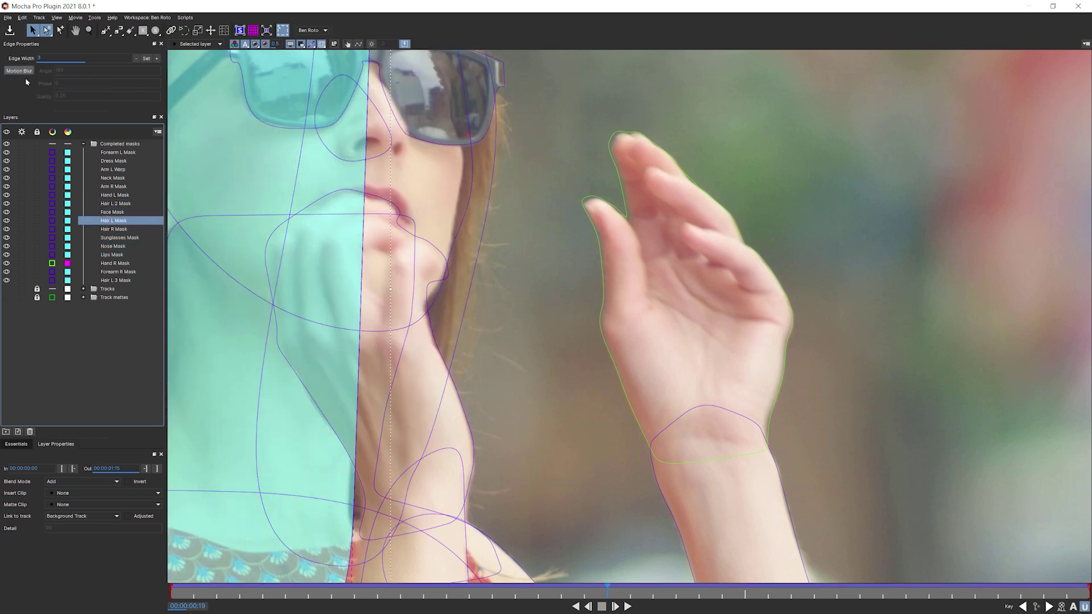
key(Down)
key(Down)
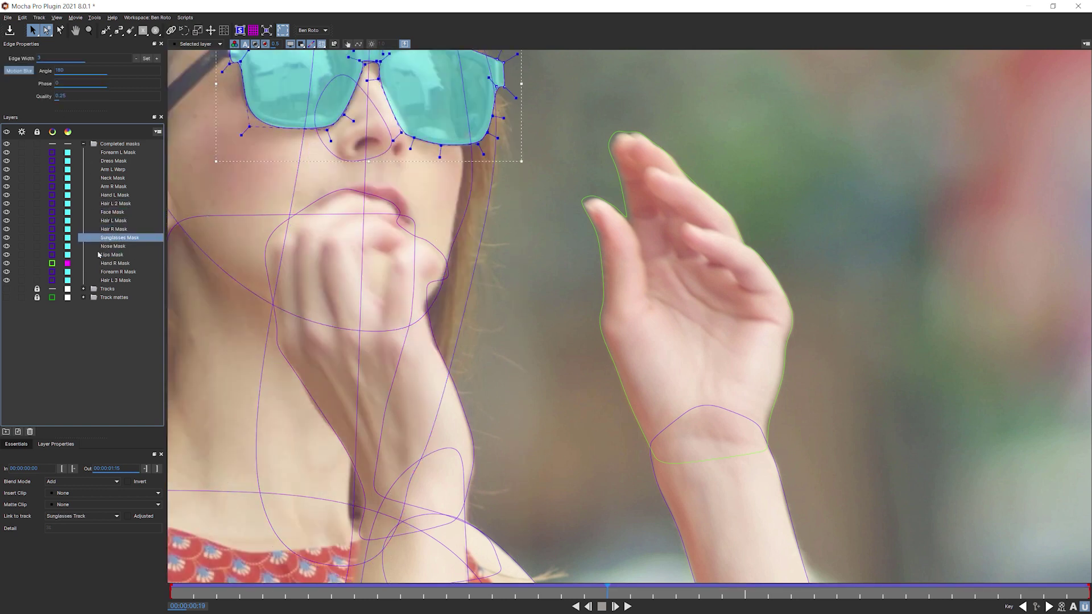
key(Down)
key(Down)
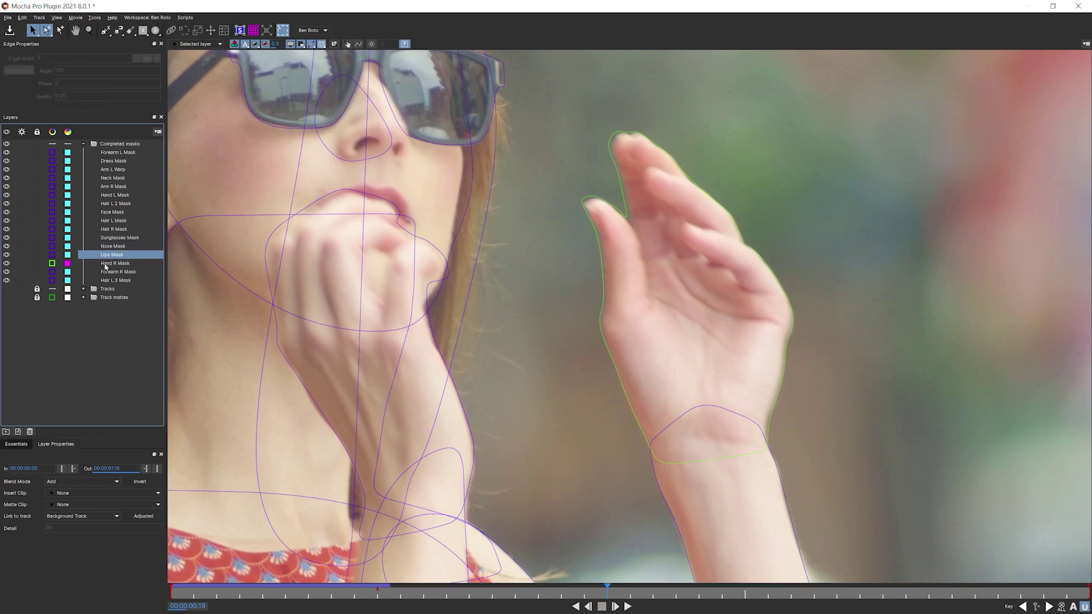
Turn on Forearm R Mask motion blur, select Hair L 3 Mask, and open the File menu
click(331, 588)
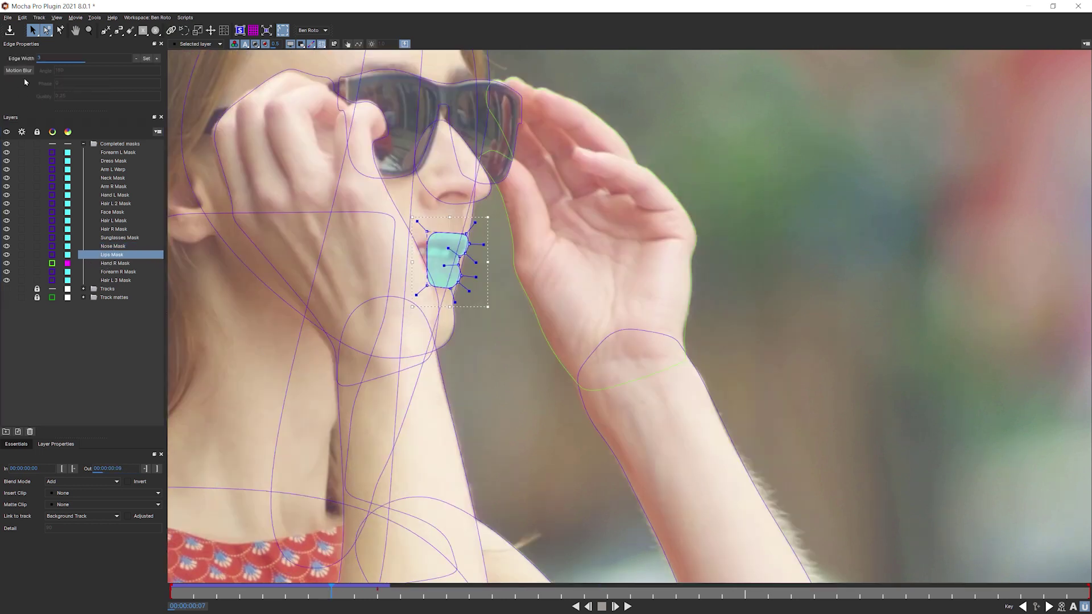
key(Down)
key(Down)
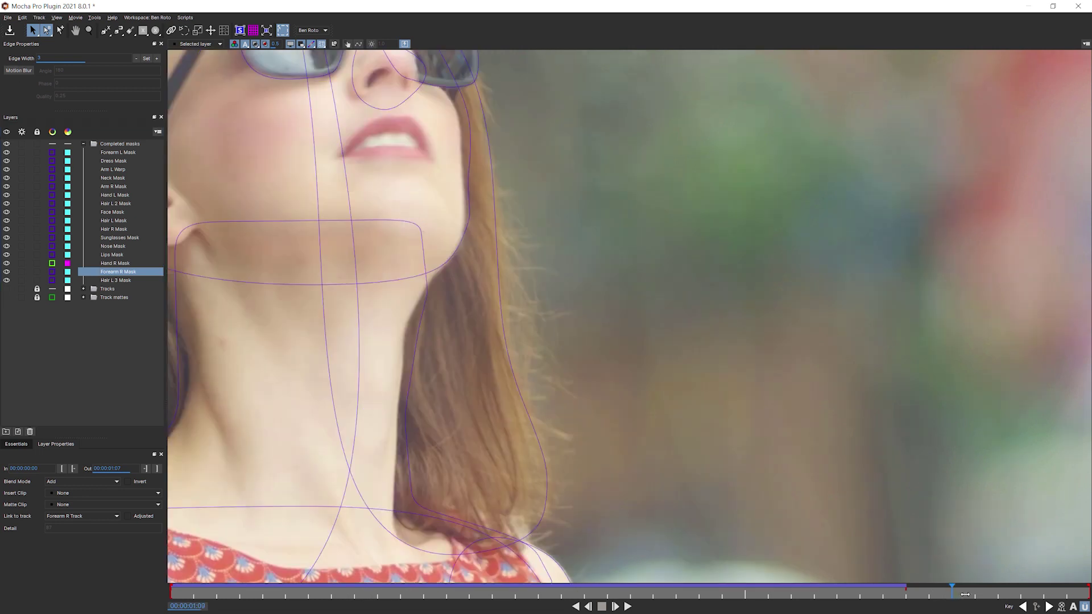
click(947, 595)
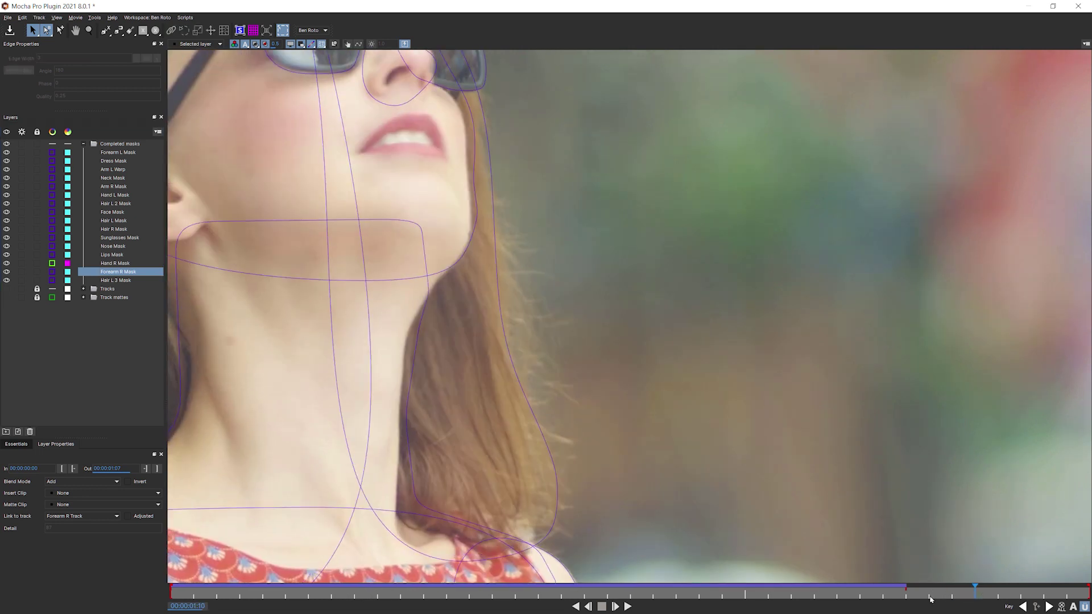
click(125, 271)
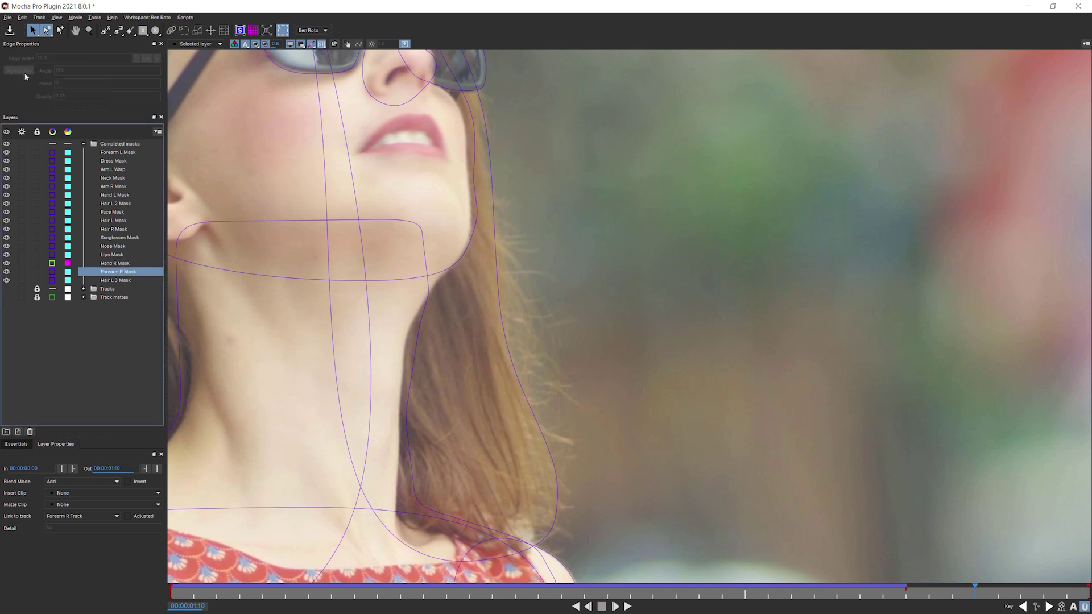
click(750, 597)
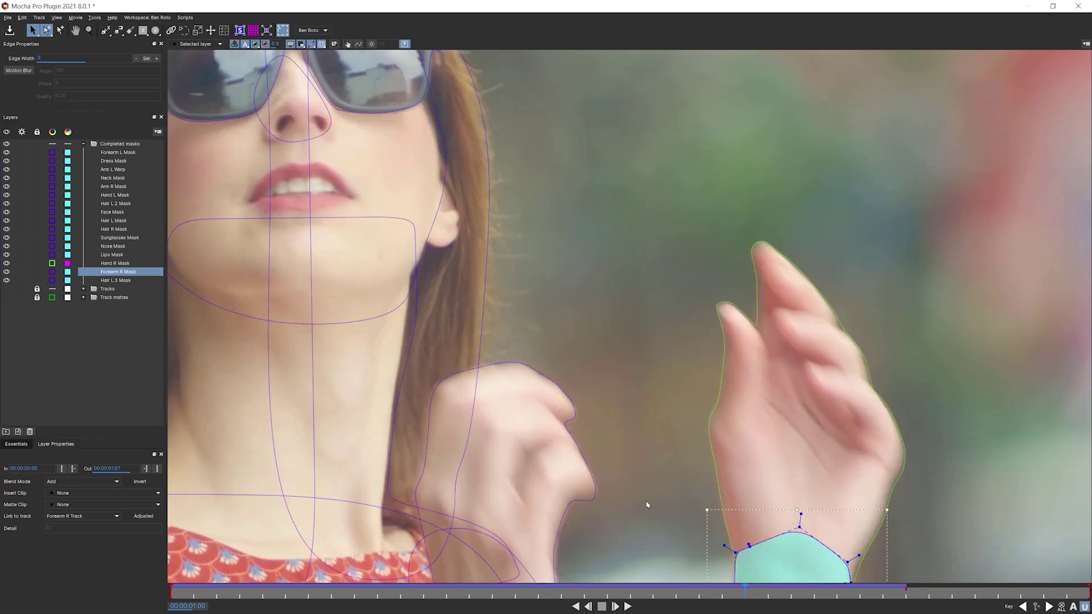
click(27, 72)
click(117, 281)
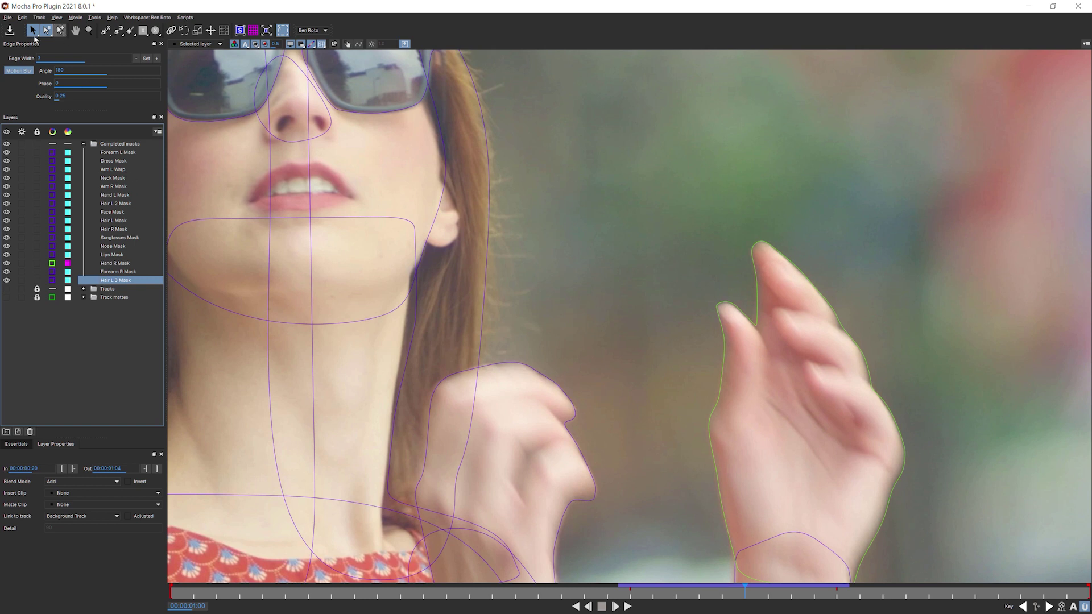
click(7, 17)
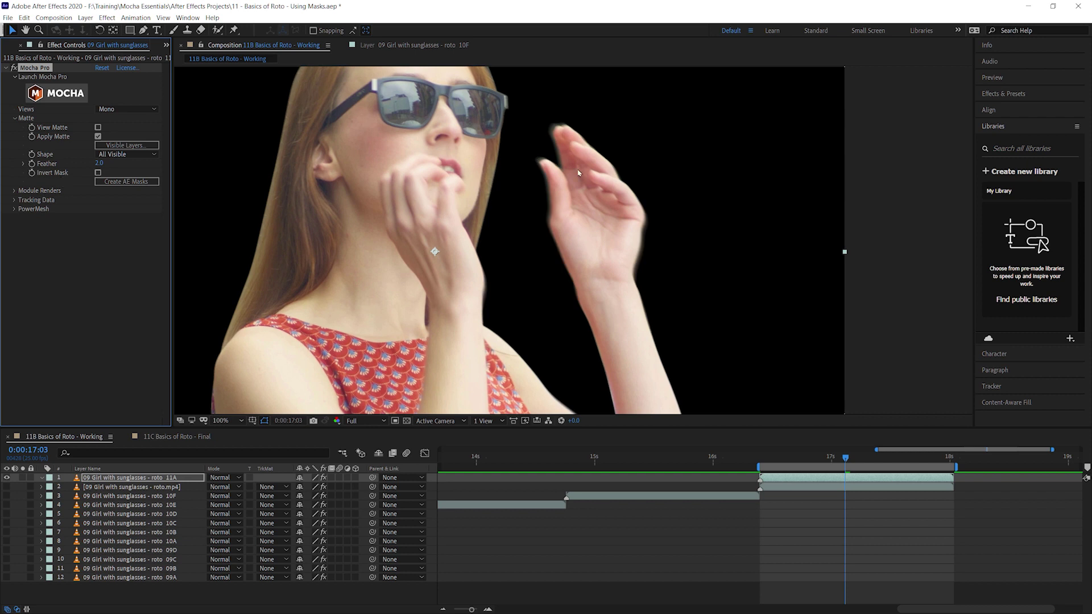
scroll(575, 162, down, 1)
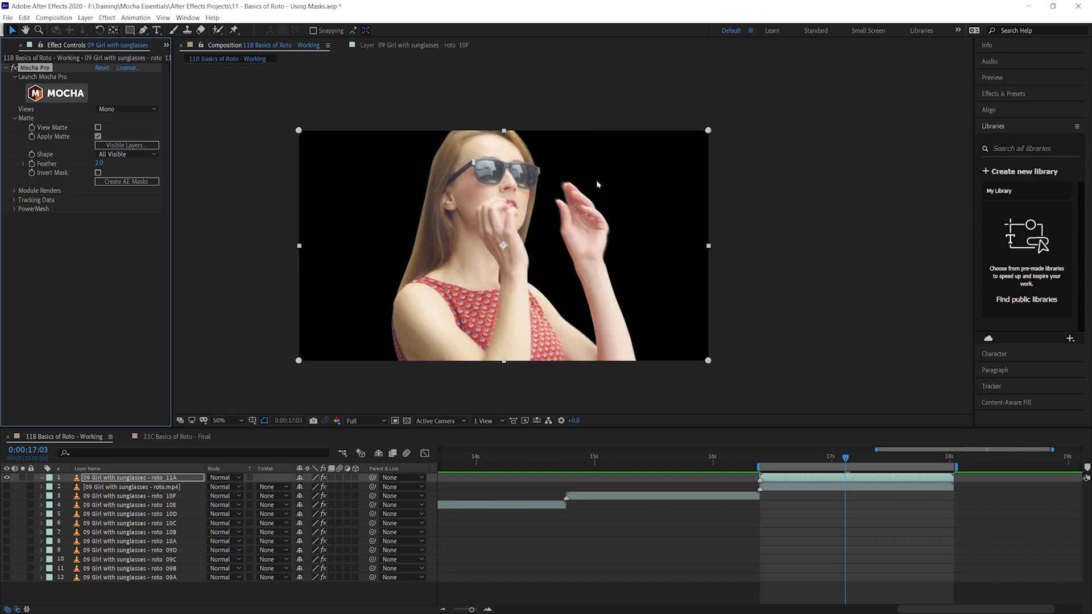
scroll(589, 187, up, 2)
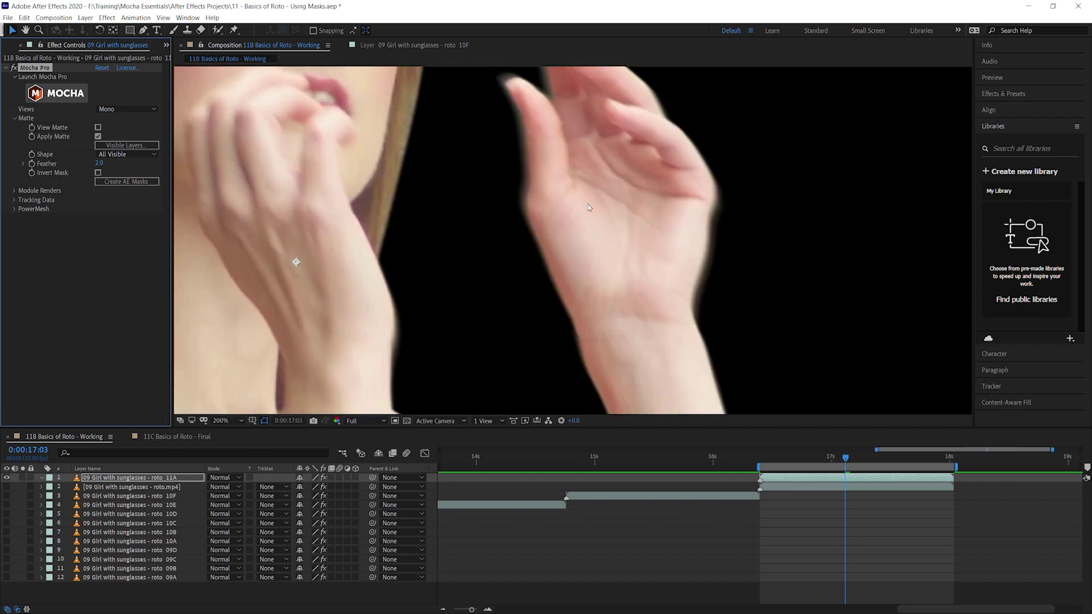
Show the Mocha matte in black and white at 200%, pan across its edges, and preview
drag(577, 204, 580, 345)
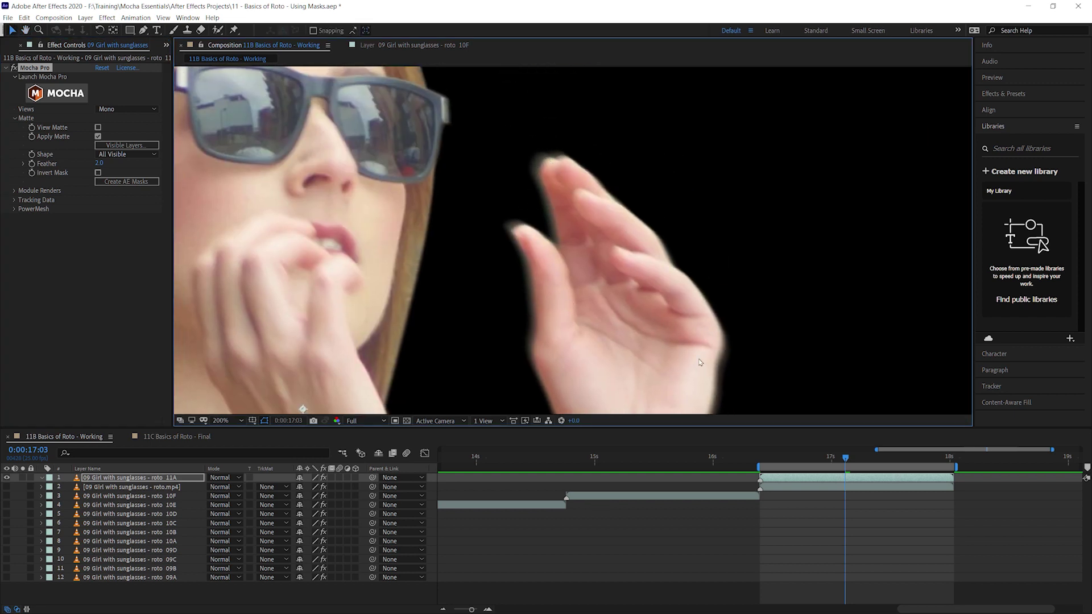
click(97, 126)
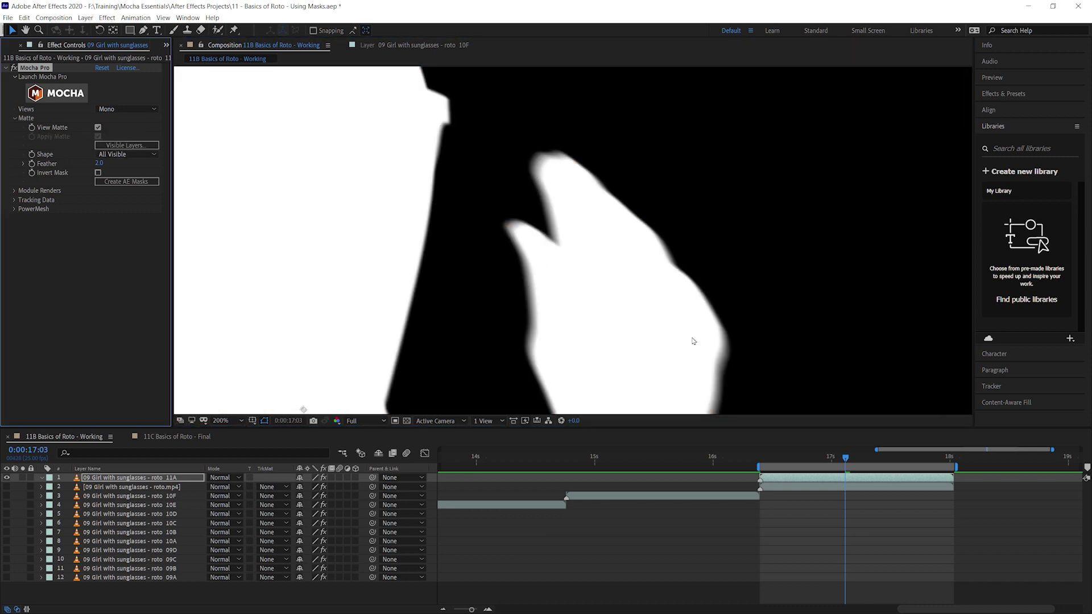
drag(638, 364, 631, 105)
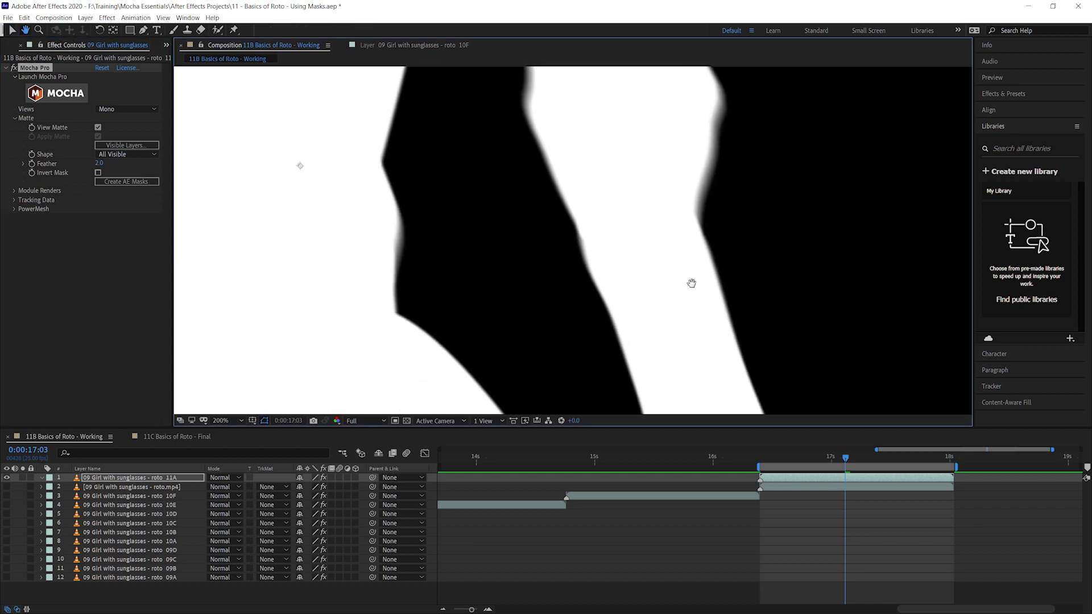
drag(359, 227, 601, 235)
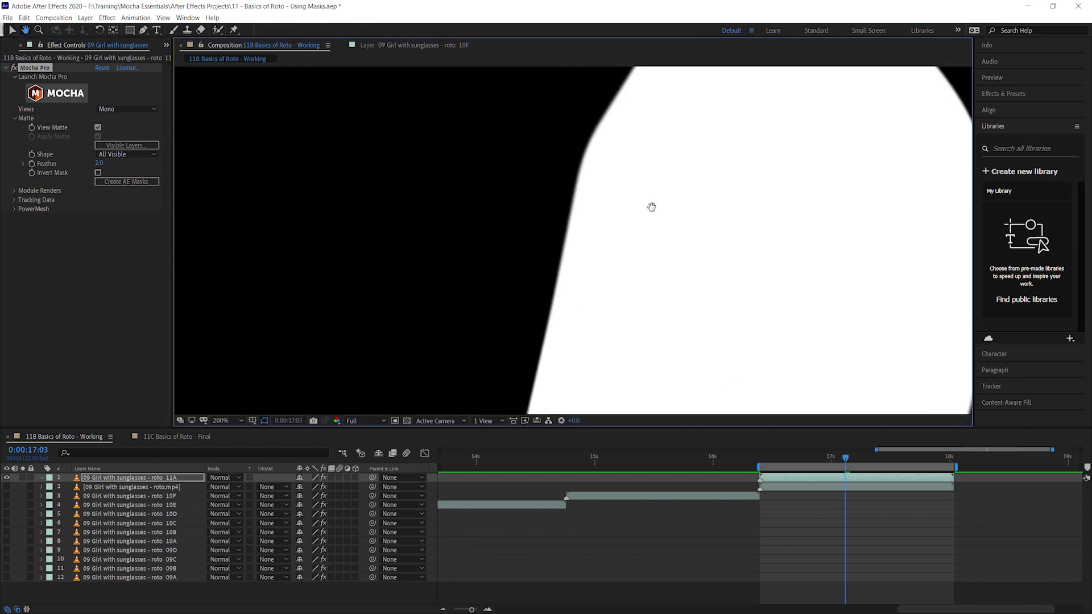
scroll(601, 235, down, 3)
scroll(546, 132, up, 3)
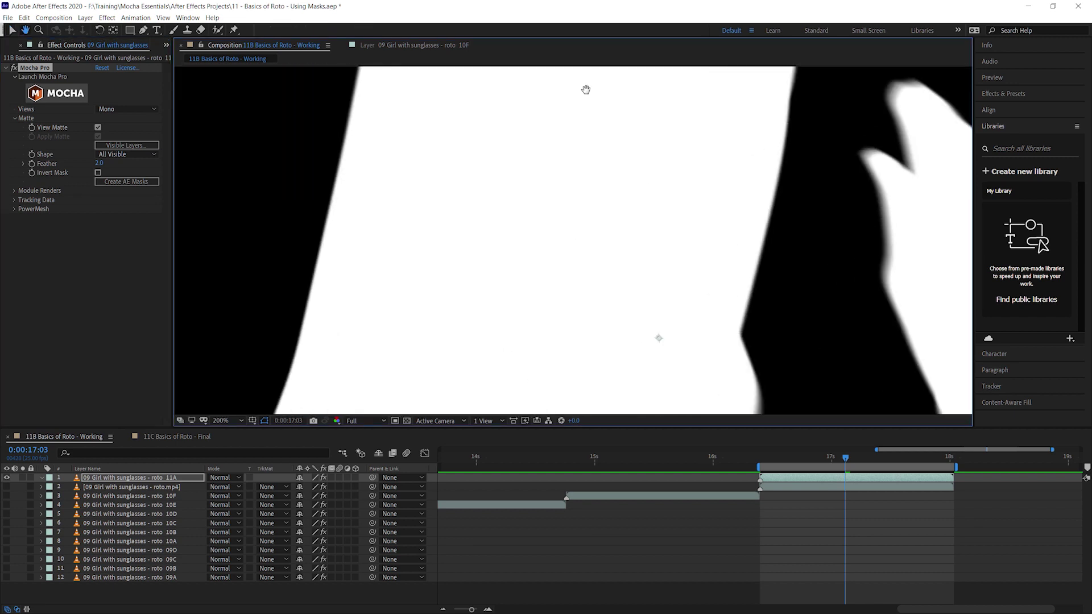
mouse_move(559, 166)
mouse_down()
mouse_move(439, 316)
mouse_move(460, 135)
mouse_up()
mouse_move(458, 208)
mouse_down()
mouse_move(366, 273)
mouse_move(368, 295)
mouse_up()
mouse_move(327, 244)
mouse_down()
mouse_move(424, 359)
mouse_move(468, 366)
mouse_up()
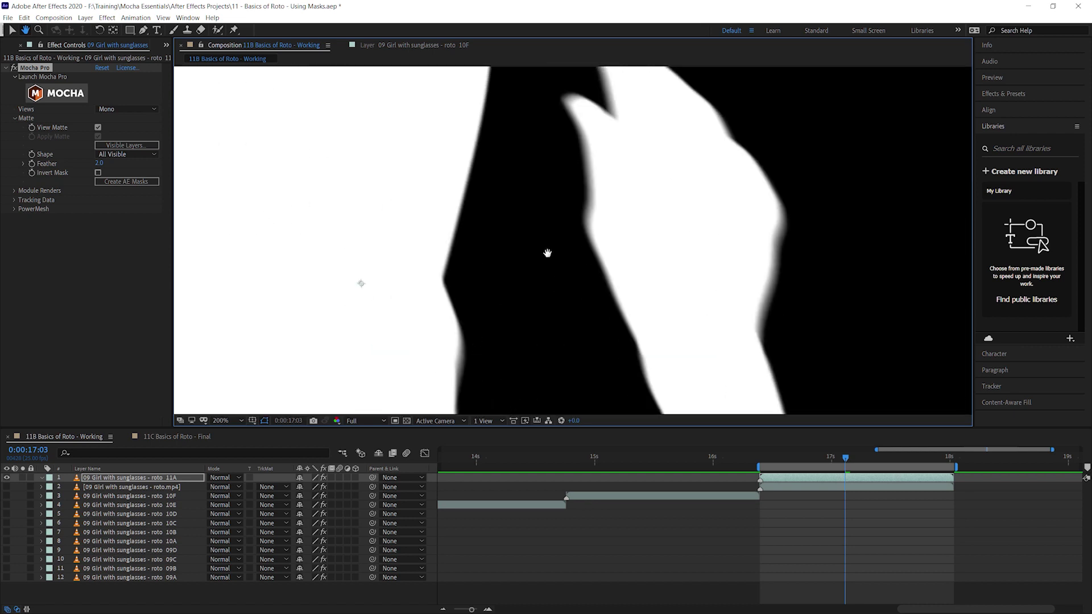
key(space)
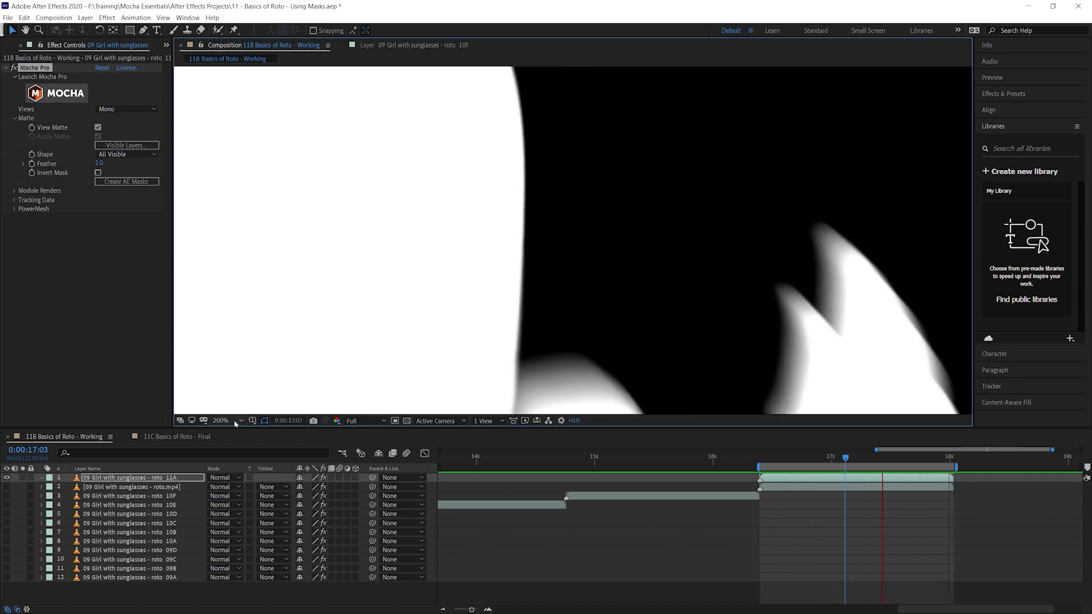
Fit the whole frame in the viewer, stop playback, and scrub back a couple of frames
click(235, 420)
click(230, 250)
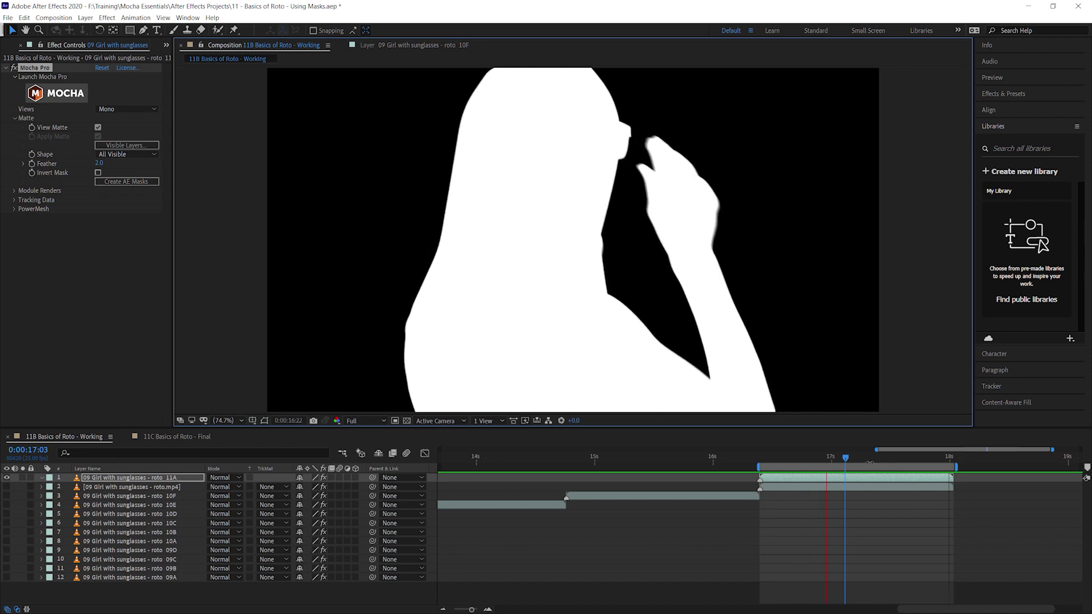
key(space)
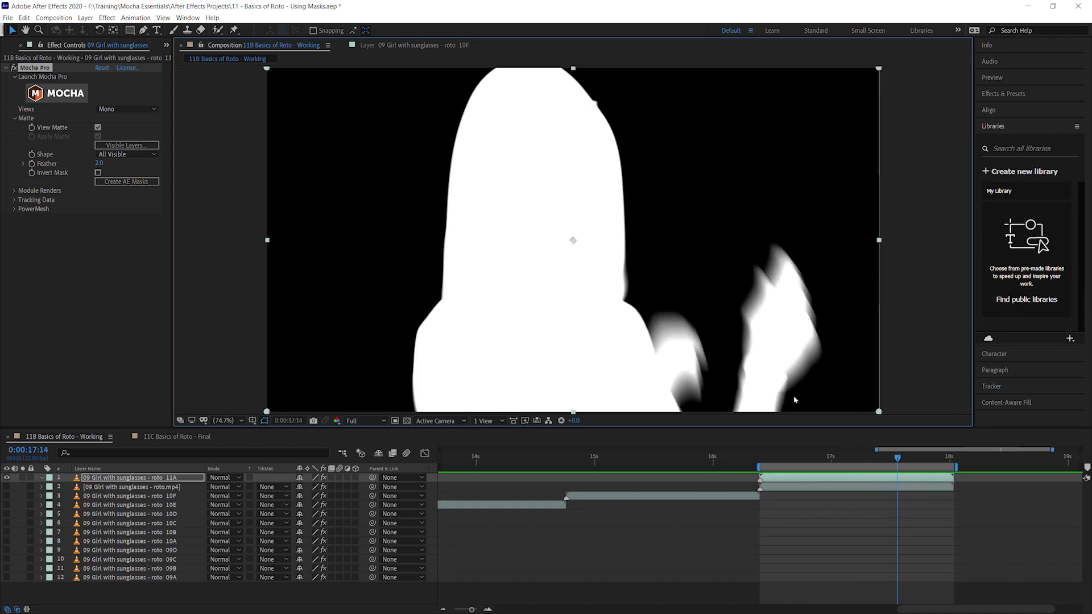
drag(878, 462, 908, 457)
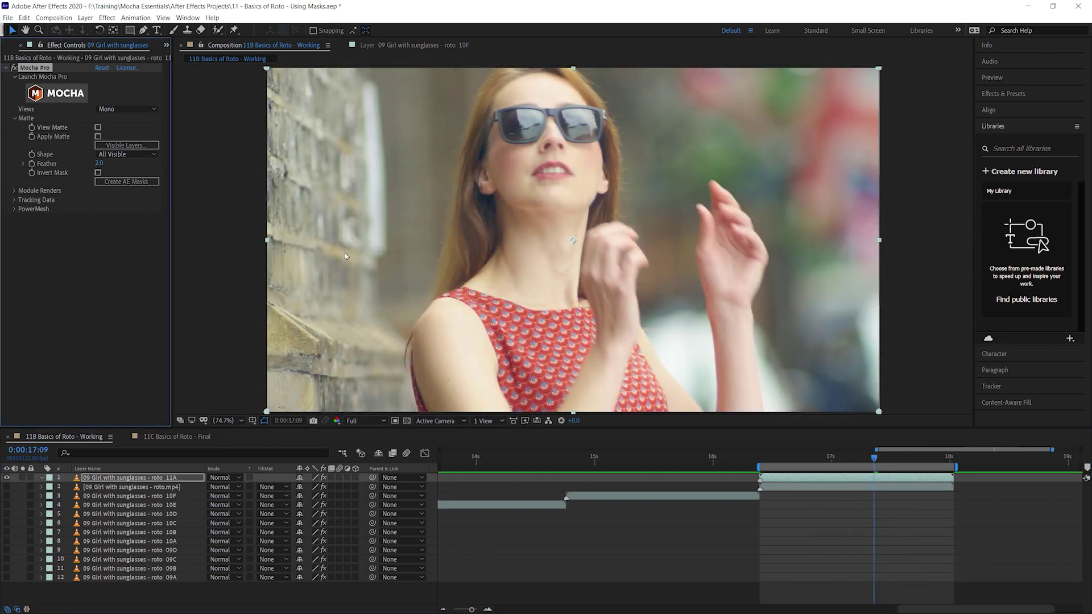
Convert the Mocha shapes into layer masks and enable motion blur on the selected masks
click(149, 186)
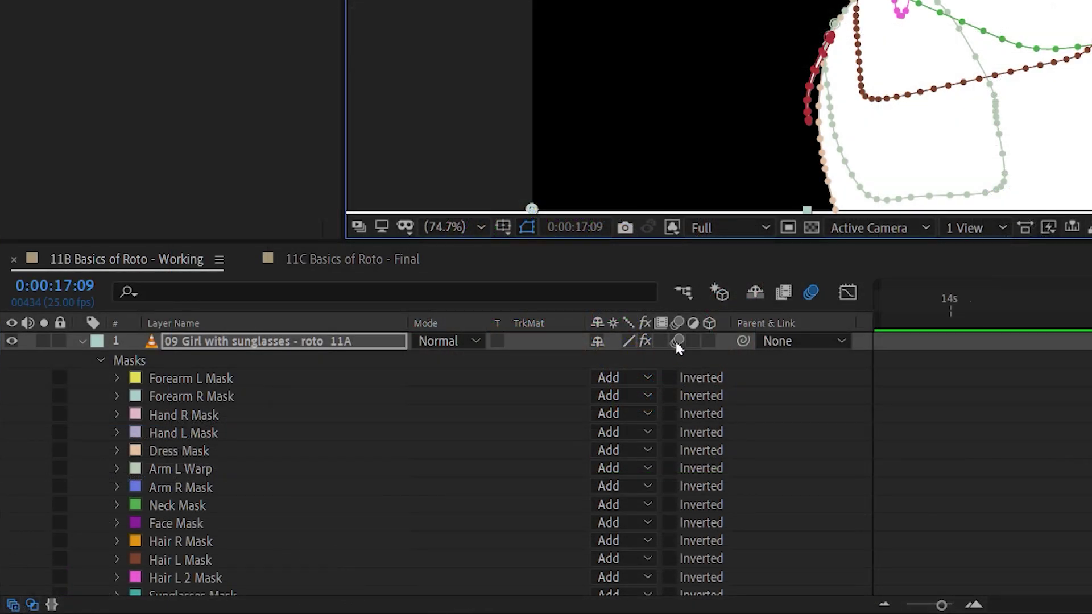
click(213, 378)
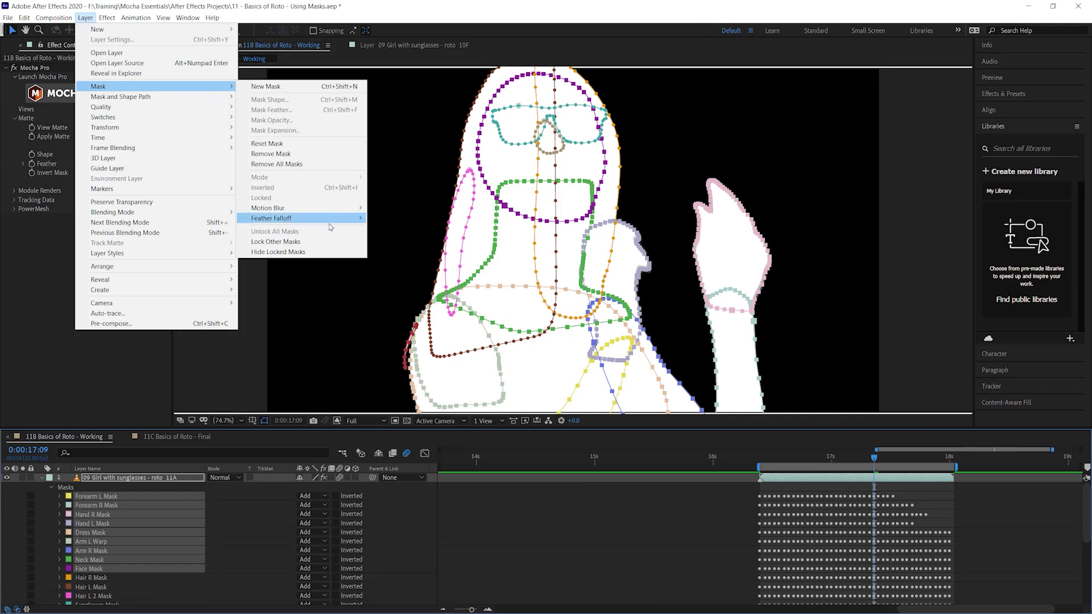
mouse_move(290, 208)
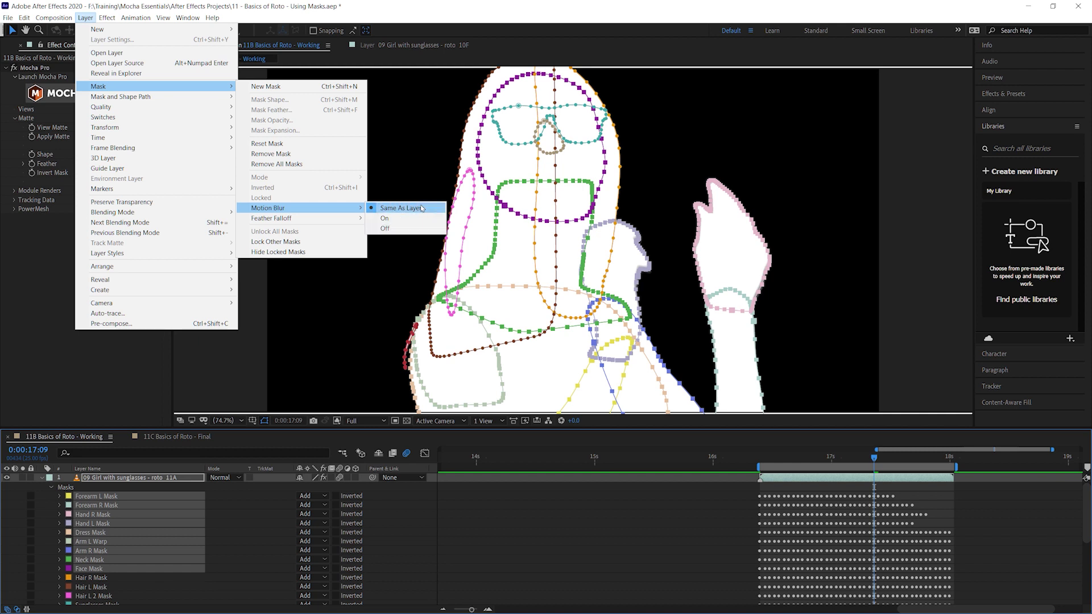
click(402, 219)
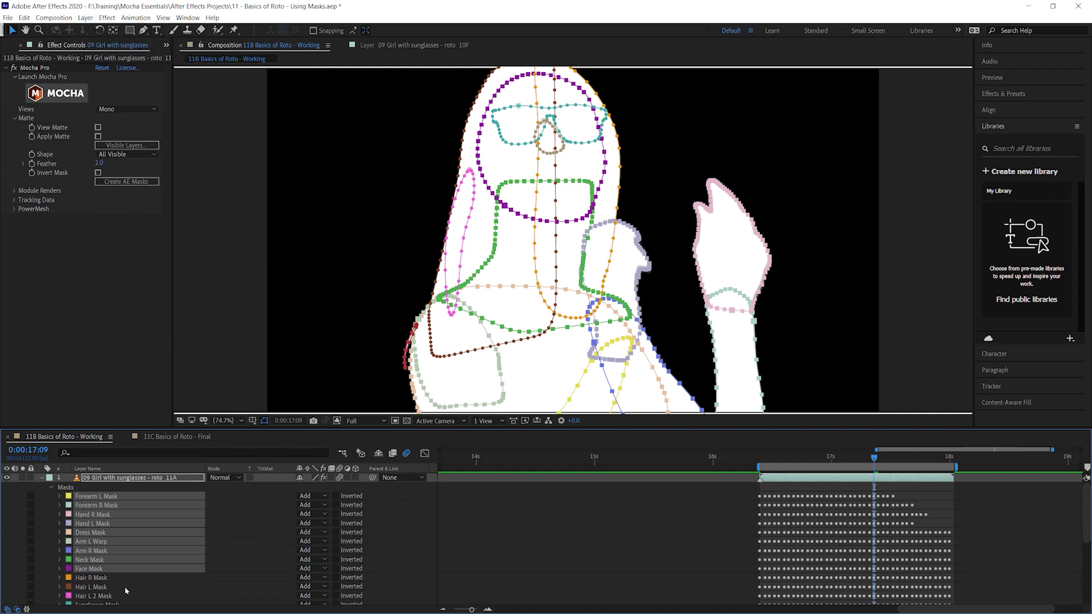
click(111, 579)
click(114, 497)
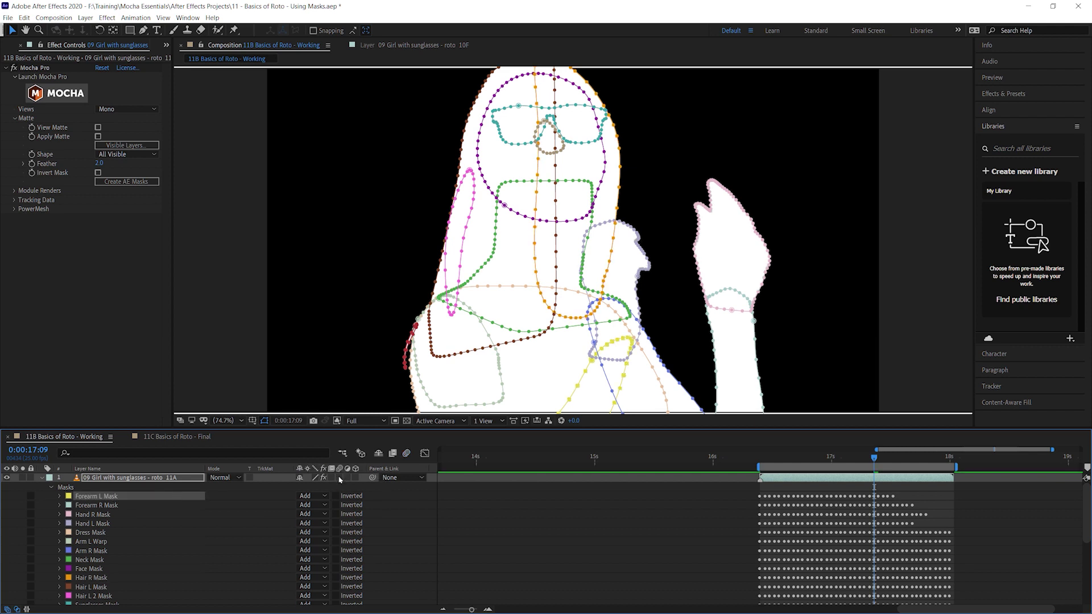
Hide the mask outlines, toggle layer and composition motion blur, and preview the matte
click(265, 421)
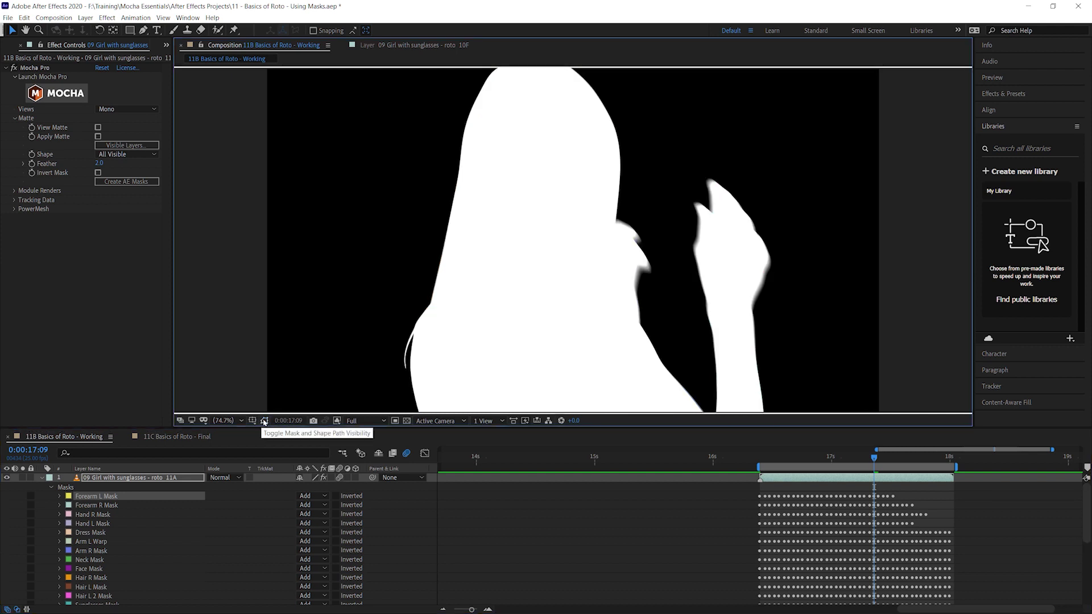
click(339, 478)
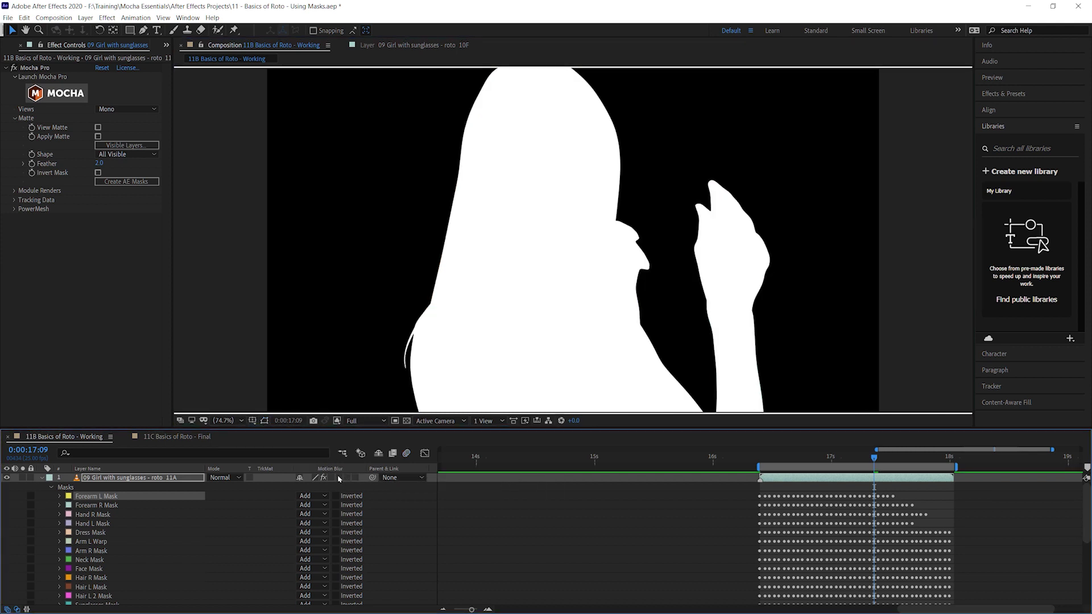
click(339, 478)
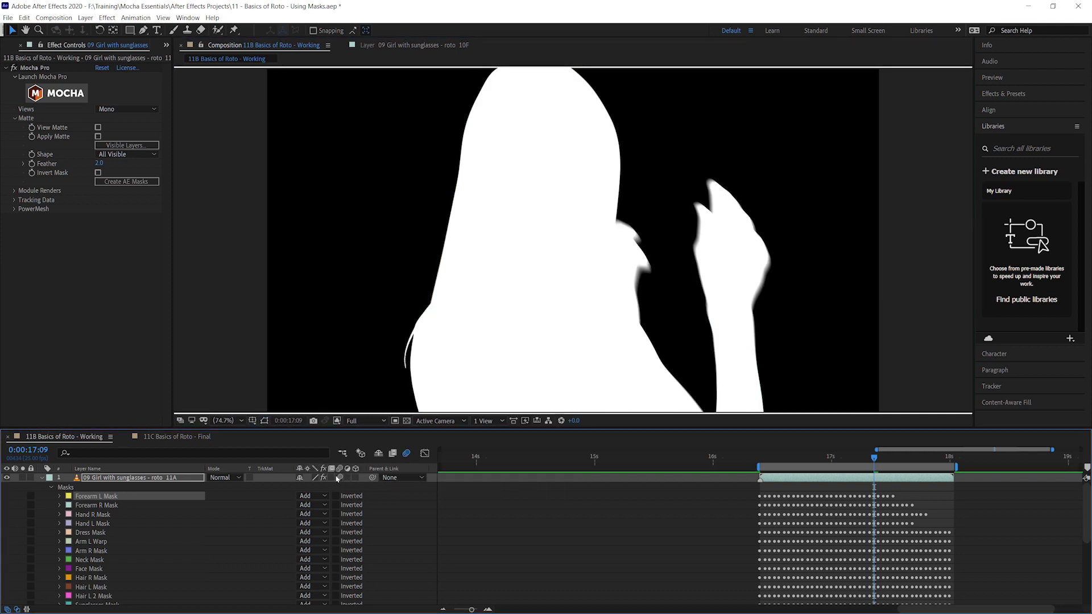
key(space)
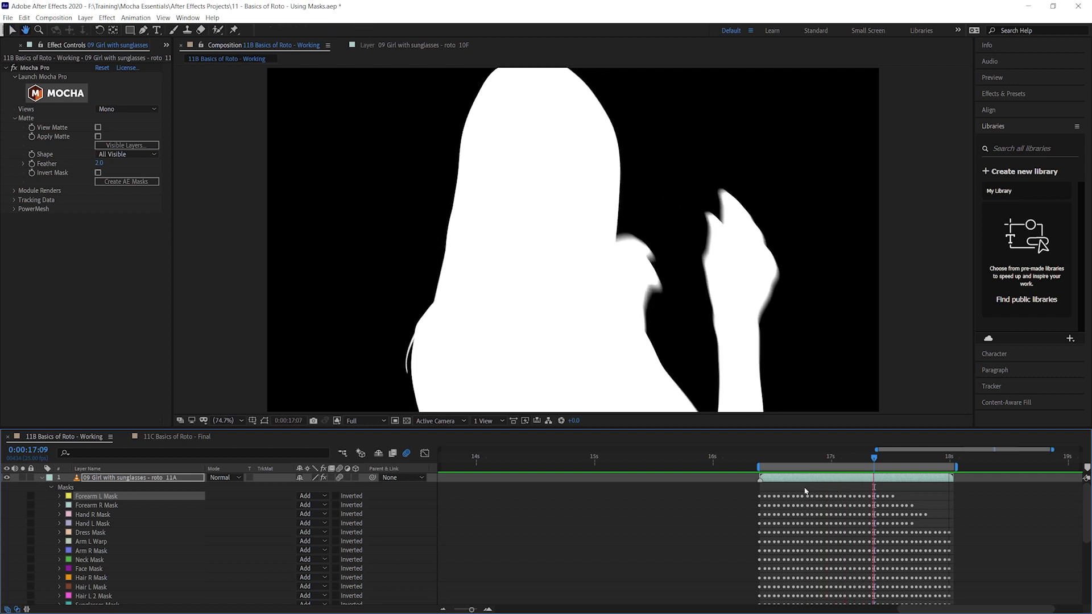
key(space)
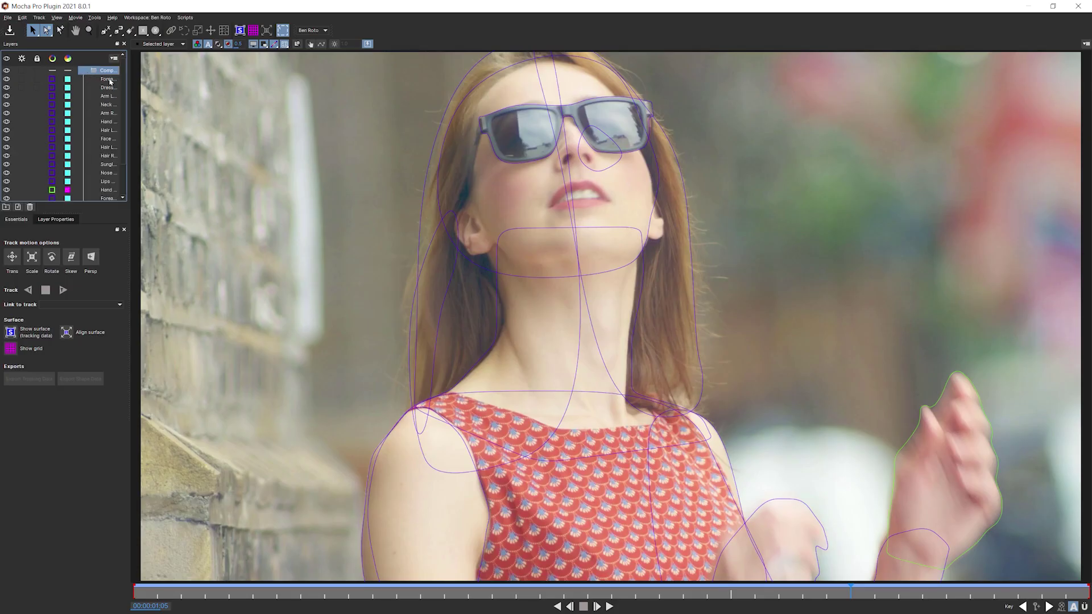
click(108, 80)
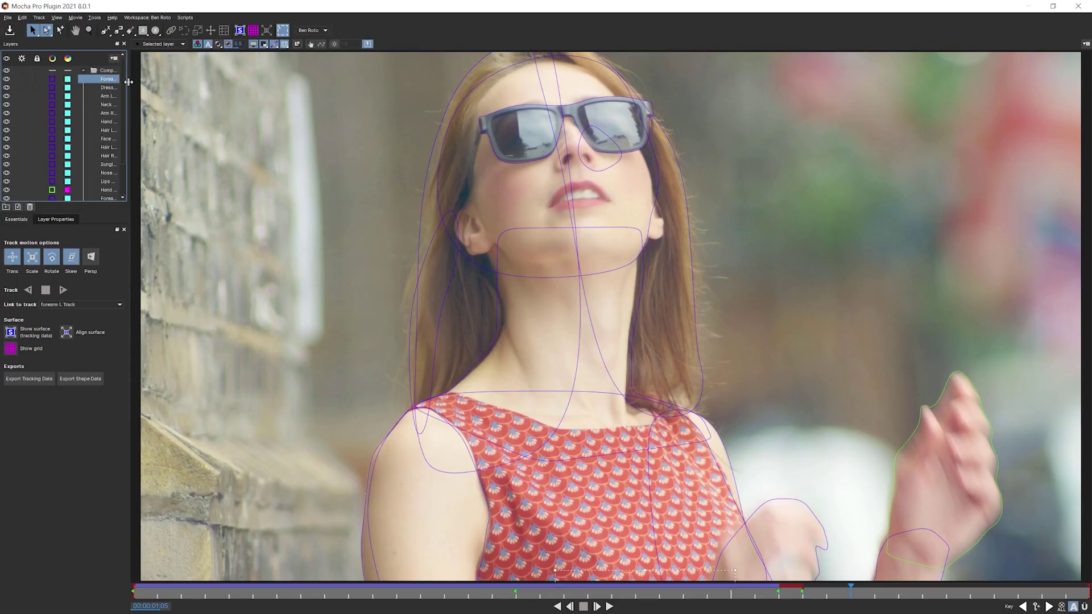
drag(134, 80, 186, 80)
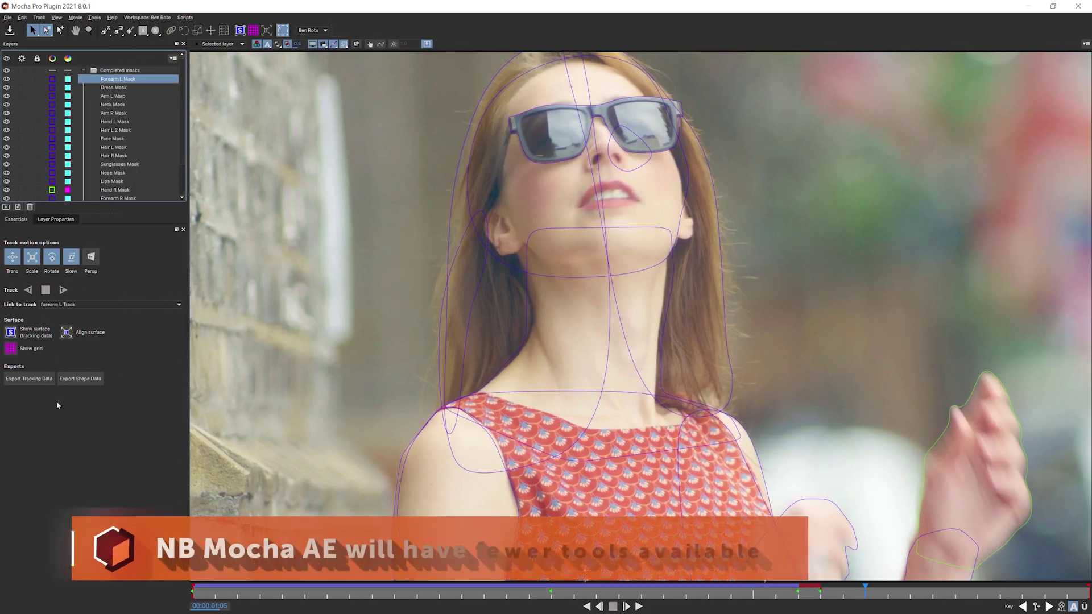
click(80, 378)
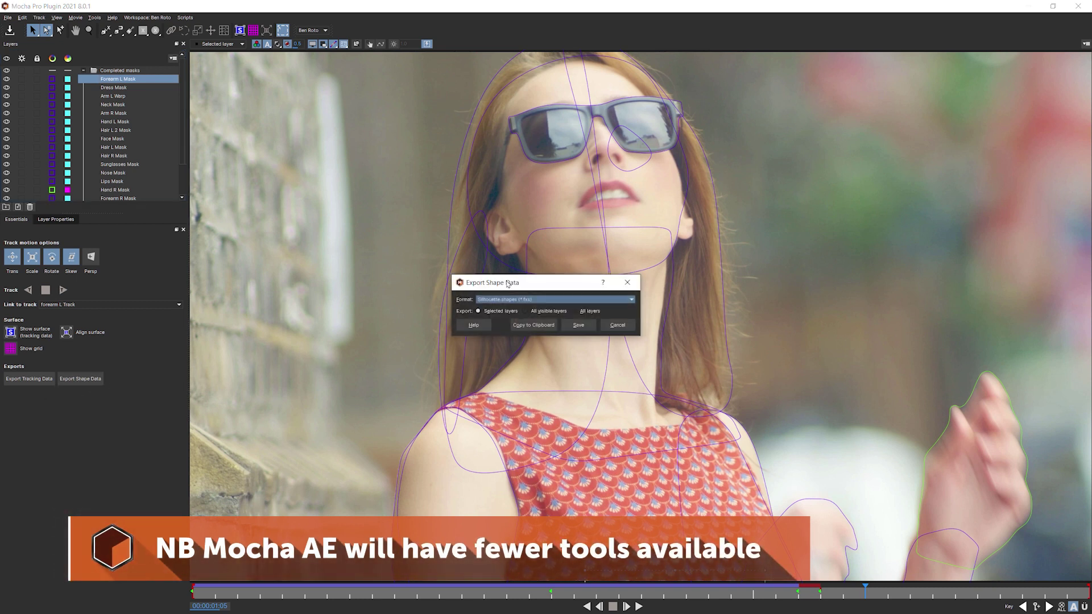
mouse_move(508, 284)
mouse_down()
mouse_move(316, 182)
mouse_move(277, 131)
mouse_up()
click(404, 148)
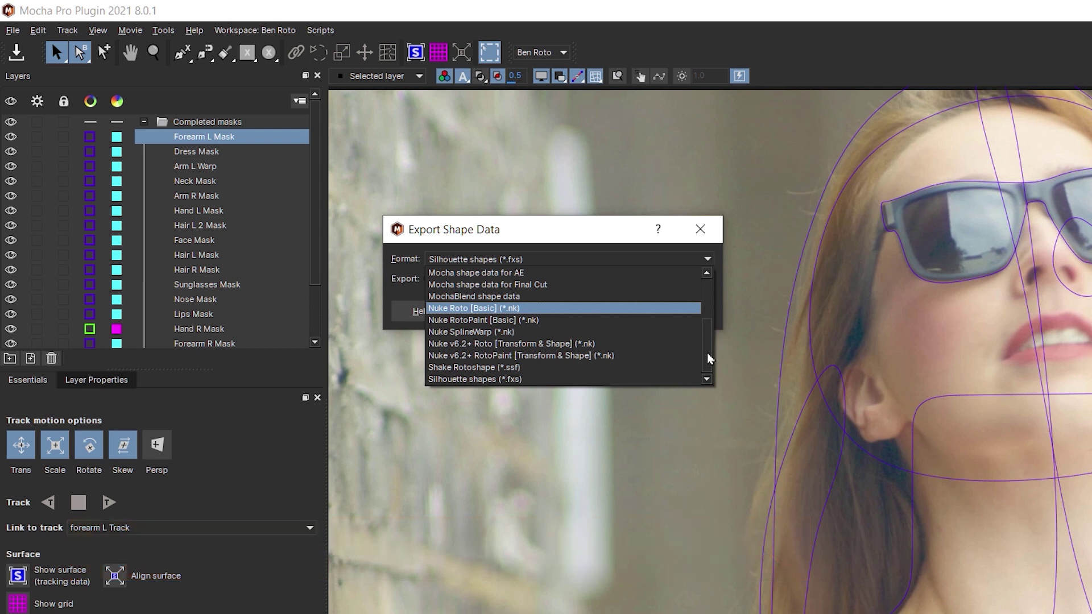
drag(707, 358, 704, 276)
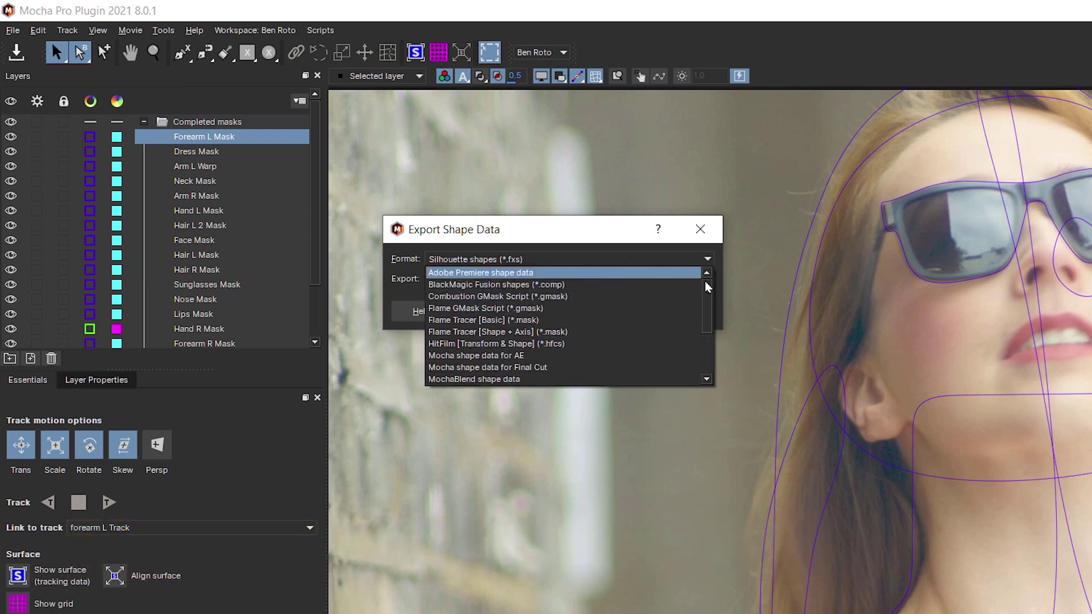
drag(709, 302, 714, 348)
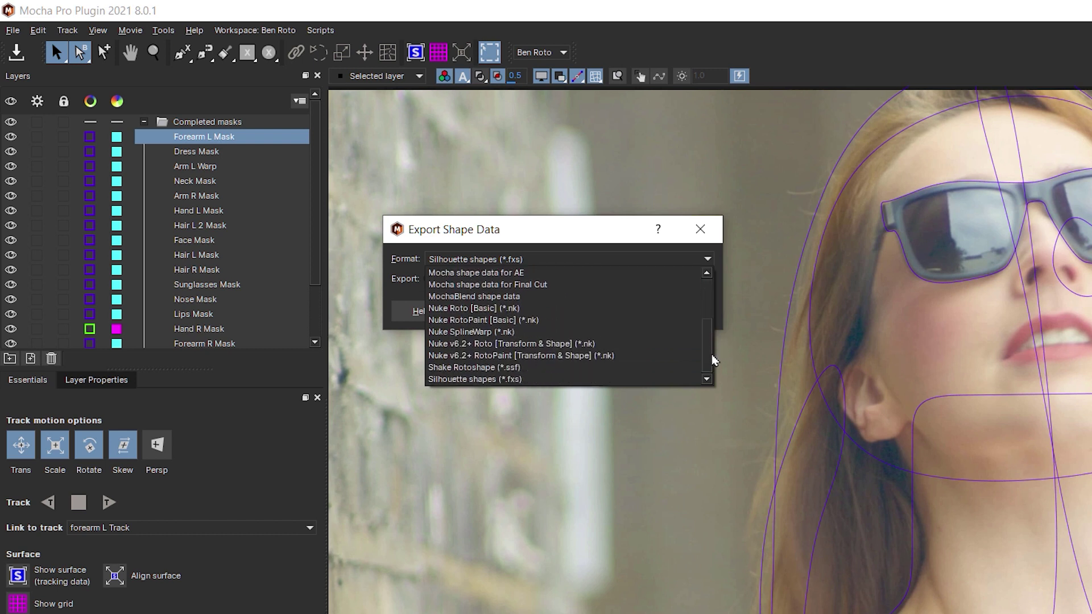
drag(709, 341, 706, 288)
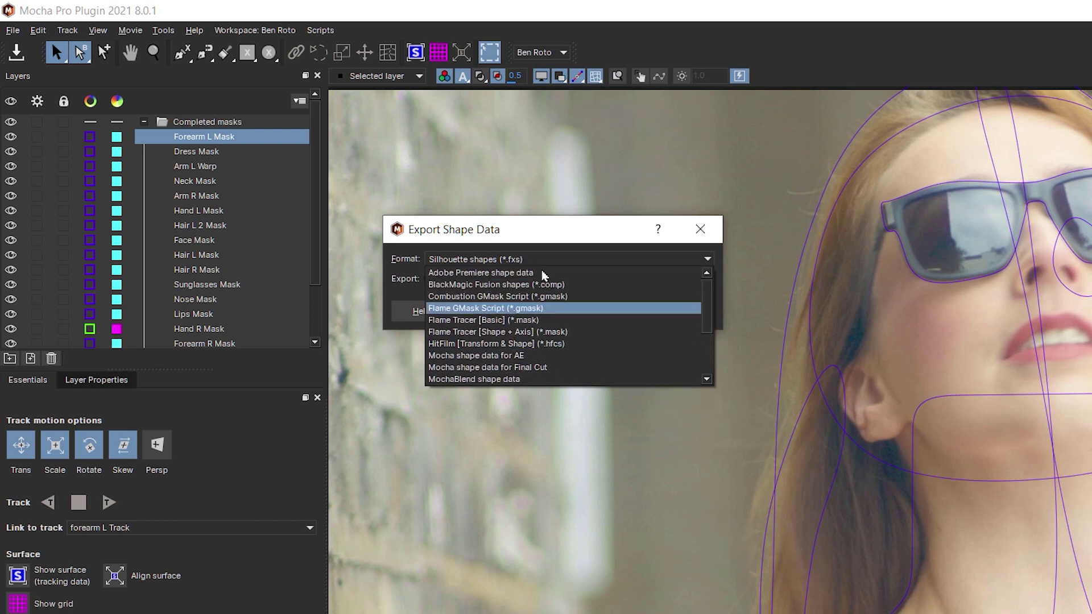
click(538, 244)
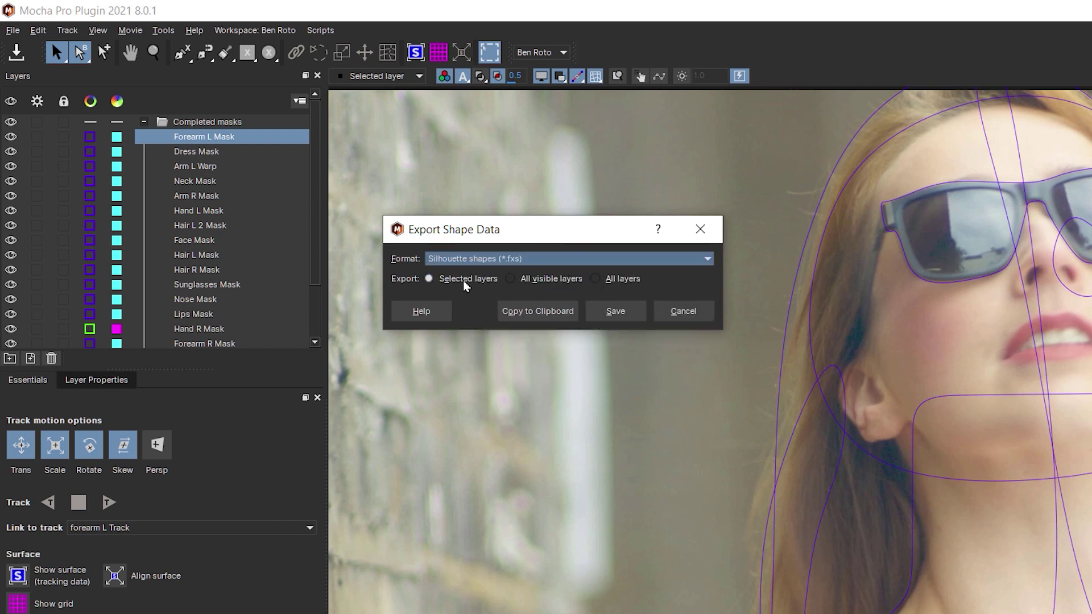
click(549, 283)
click(624, 280)
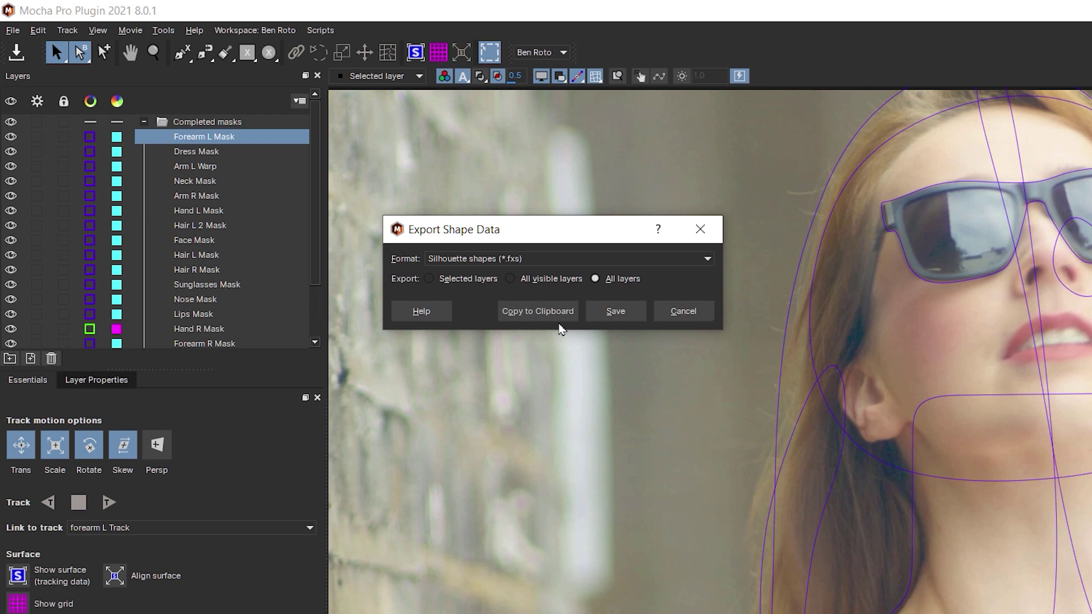
click(619, 320)
click(624, 279)
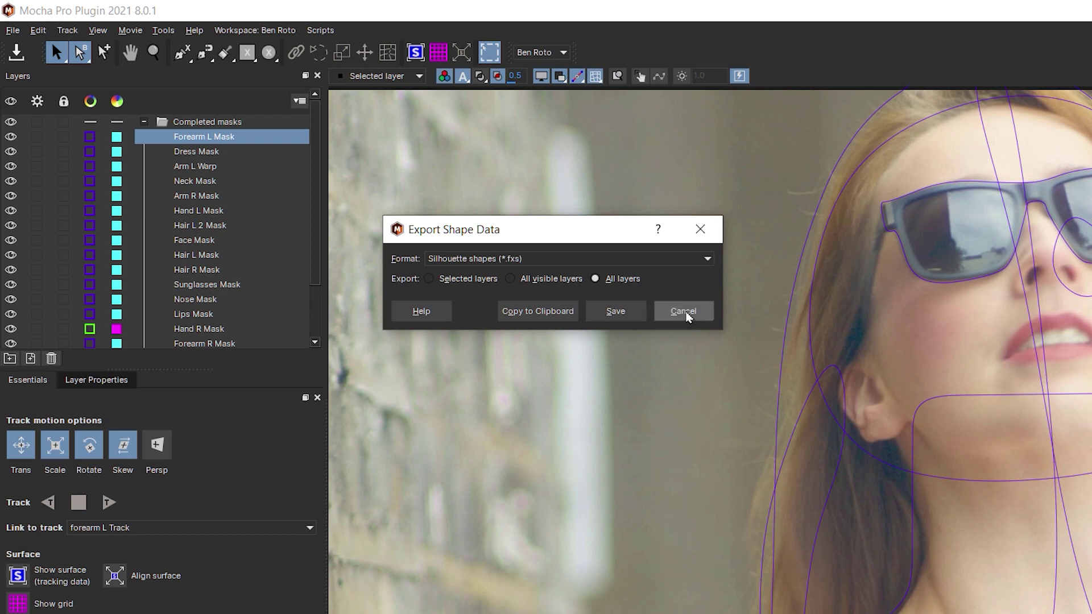
click(683, 312)
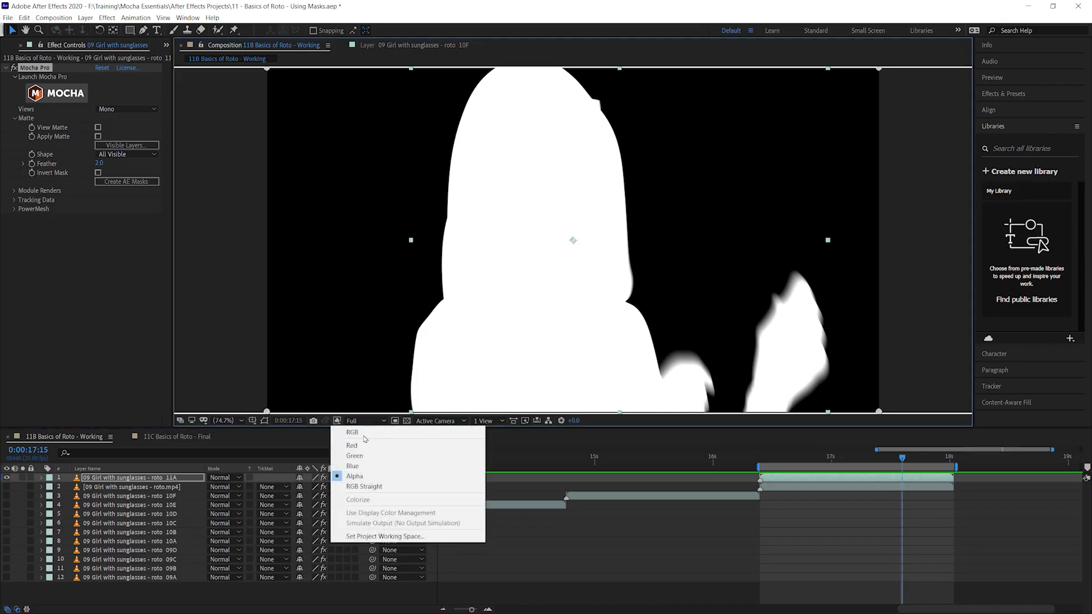
View in RGB with the red background layer visible, toggle the cut-out layer to compare, and enlarge the viewer
click(362, 432)
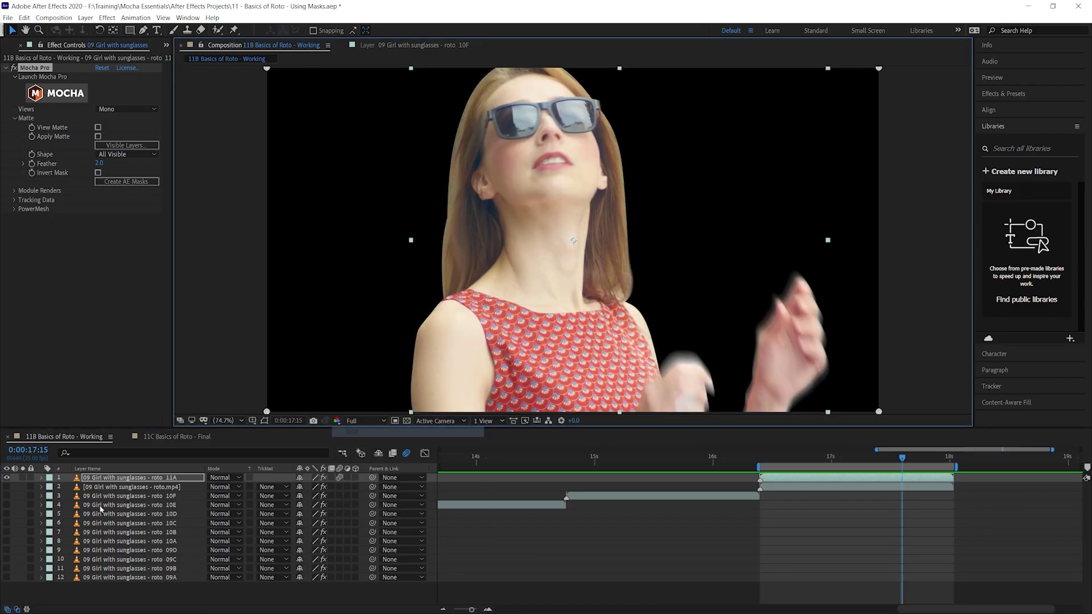
click(7, 487)
key(space)
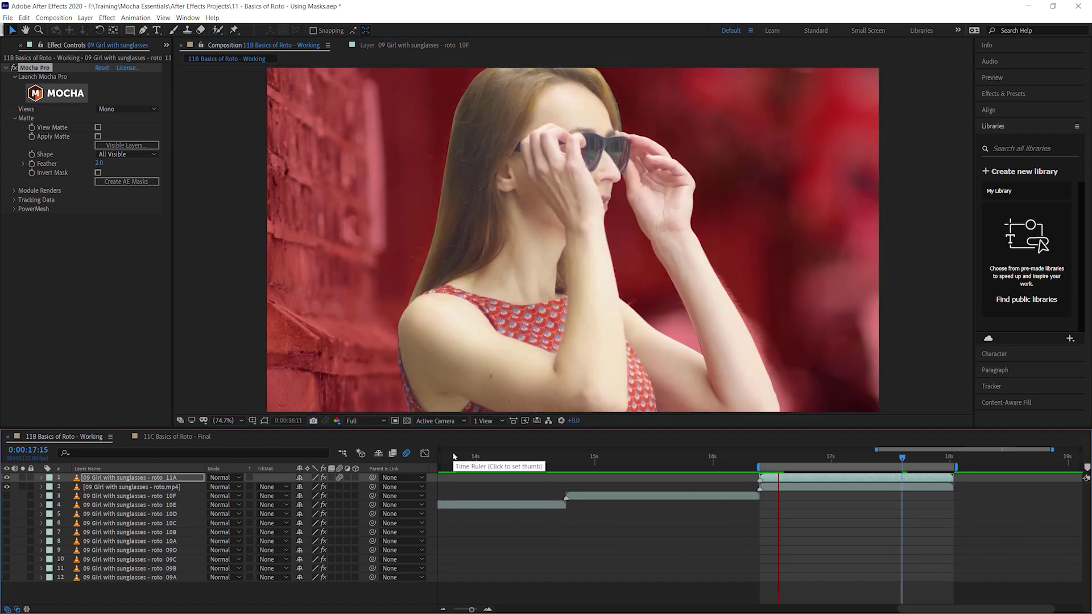
click(7, 477)
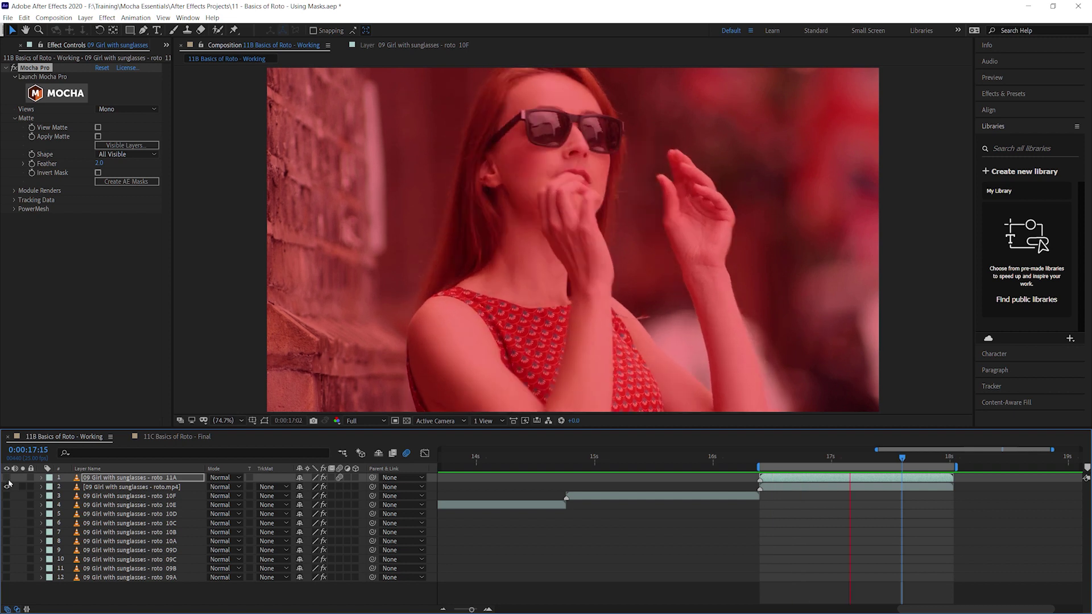
click(7, 478)
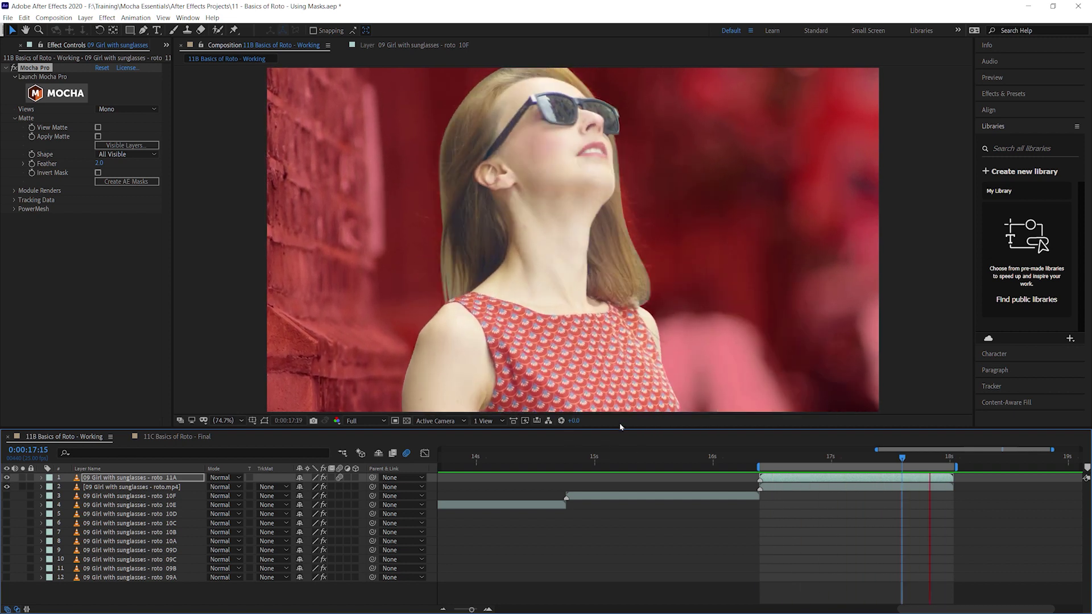
drag(620, 427, 608, 502)
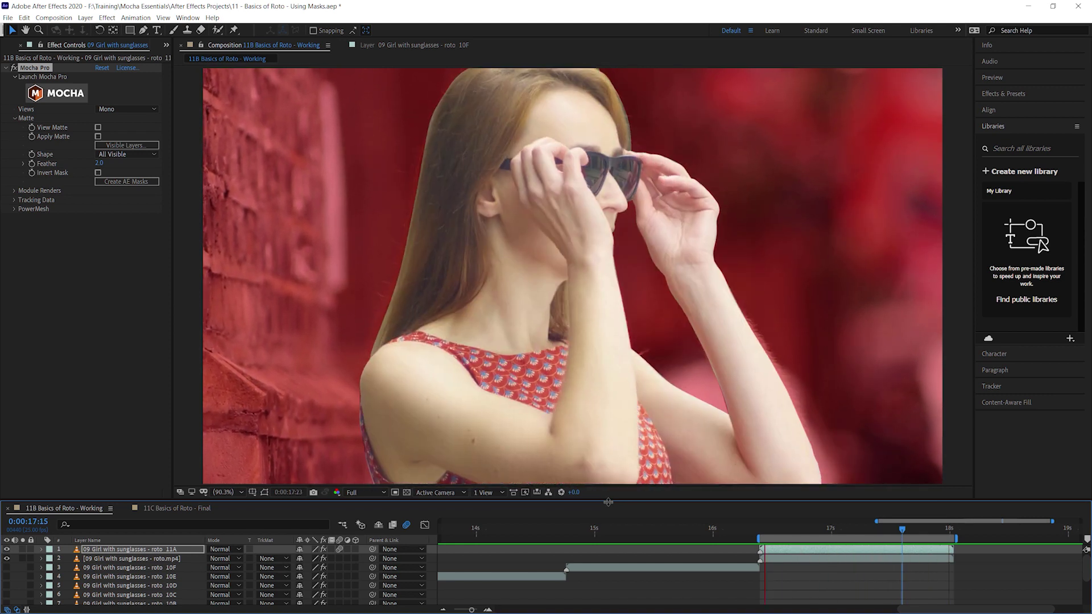
Play and scrub the composite around 16:15 to inspect the blurred hand motion
key(space)
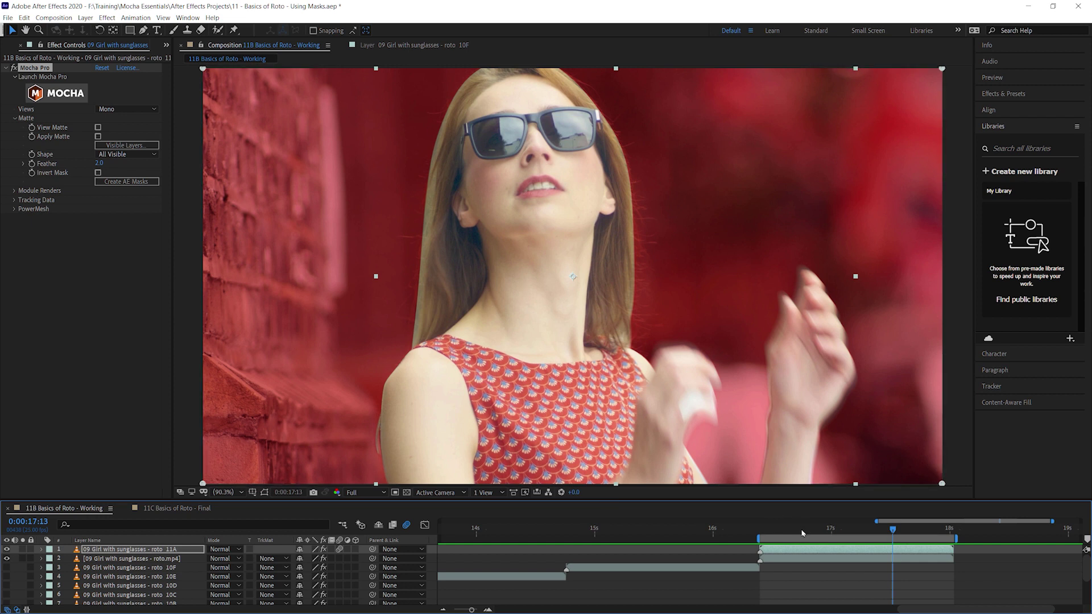
drag(802, 533, 897, 529)
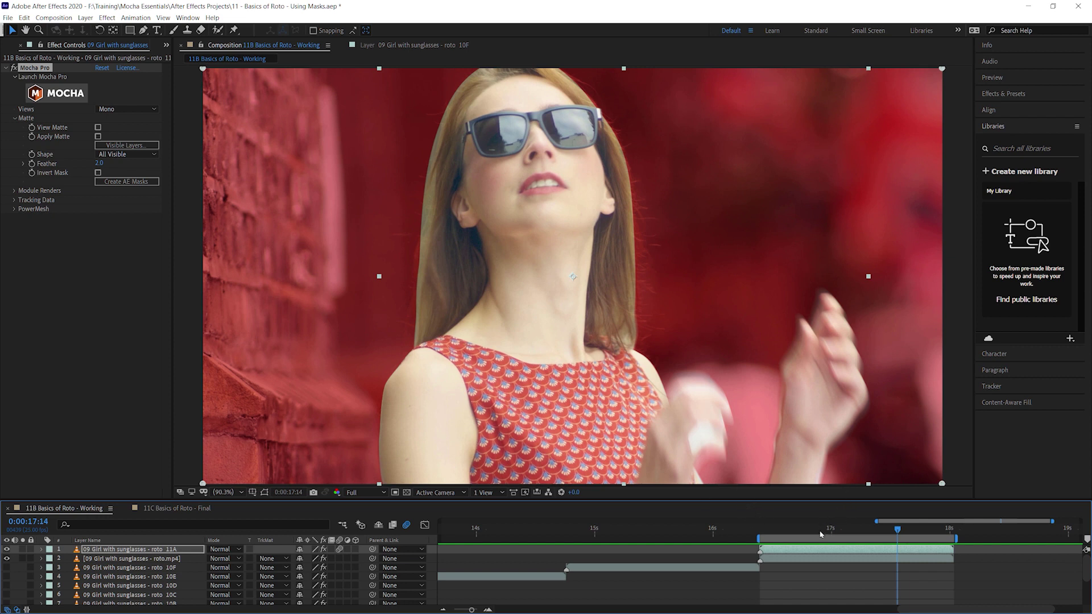
drag(821, 534, 806, 529)
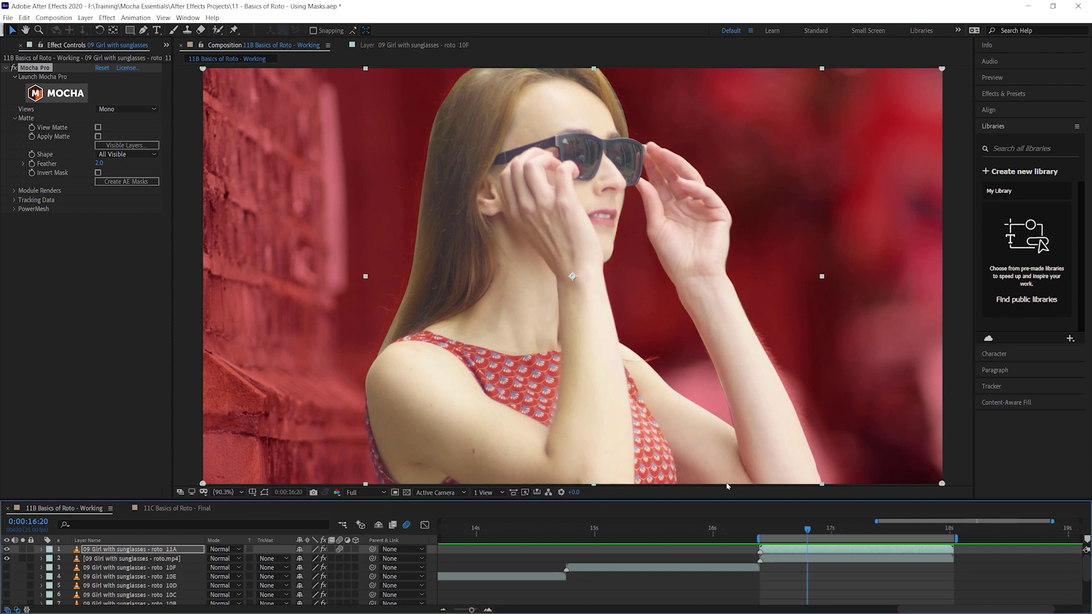
mouse_move(807, 530)
mouse_down()
mouse_move(850, 539)
mouse_move(815, 543)
mouse_move(870, 547)
mouse_up()
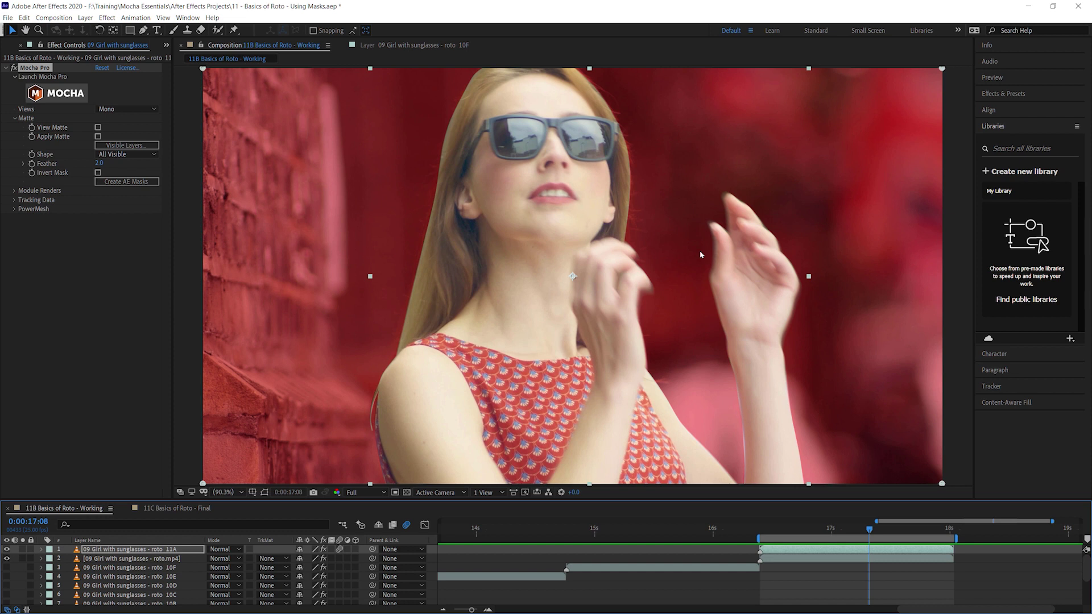
click(784, 533)
key(space)
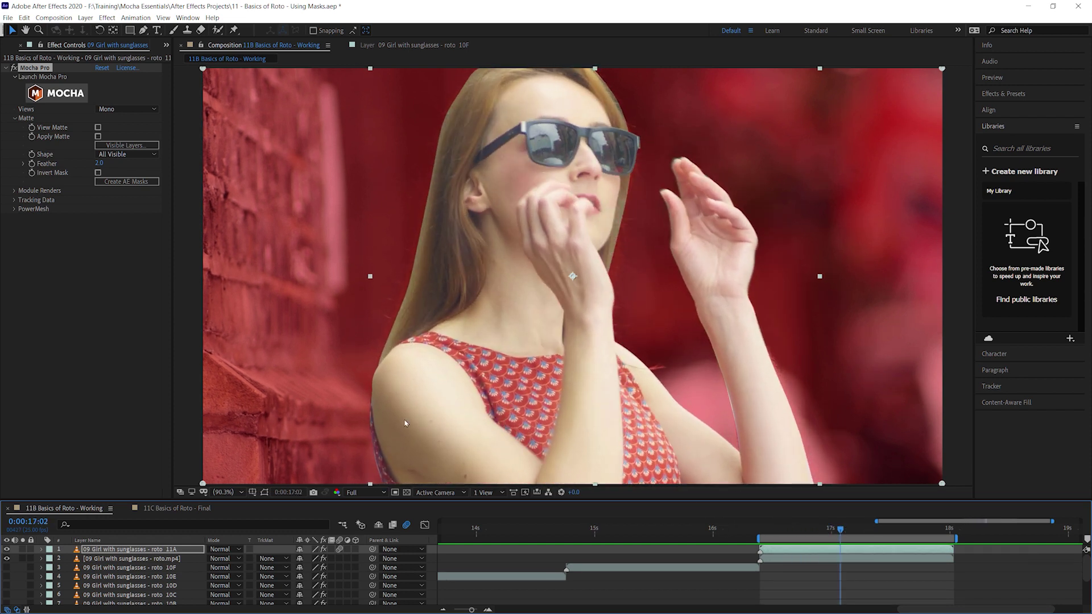
drag(845, 533, 888, 527)
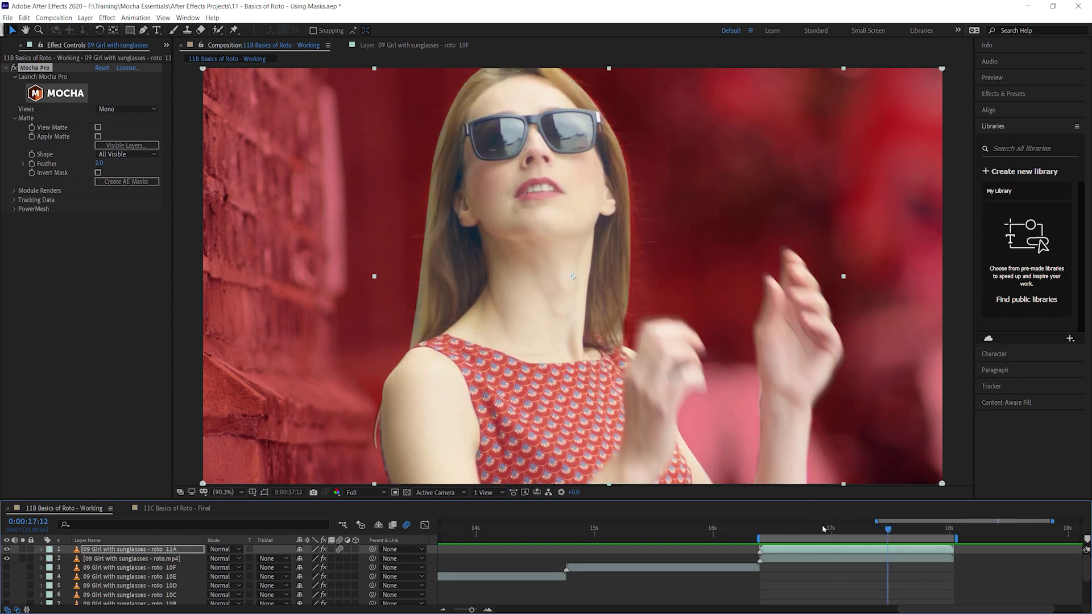
drag(823, 530, 791, 534)
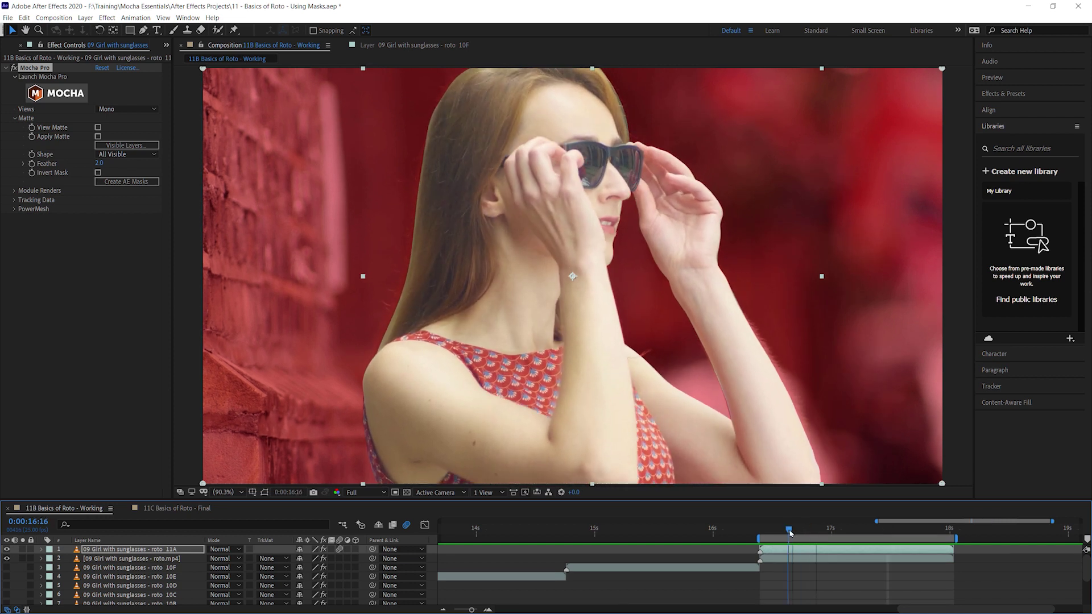
key(Page_Up)
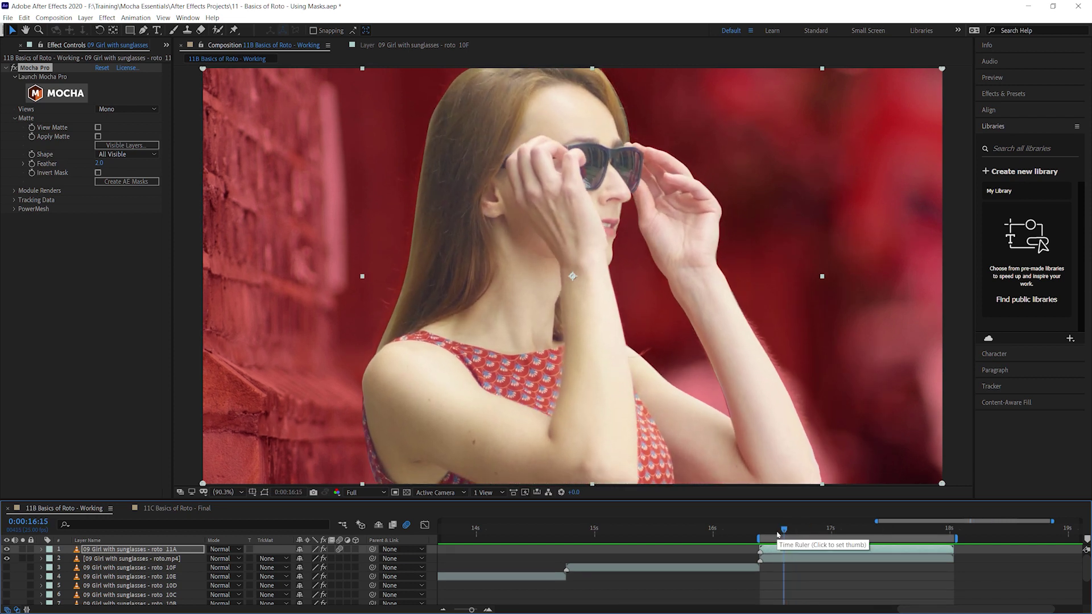